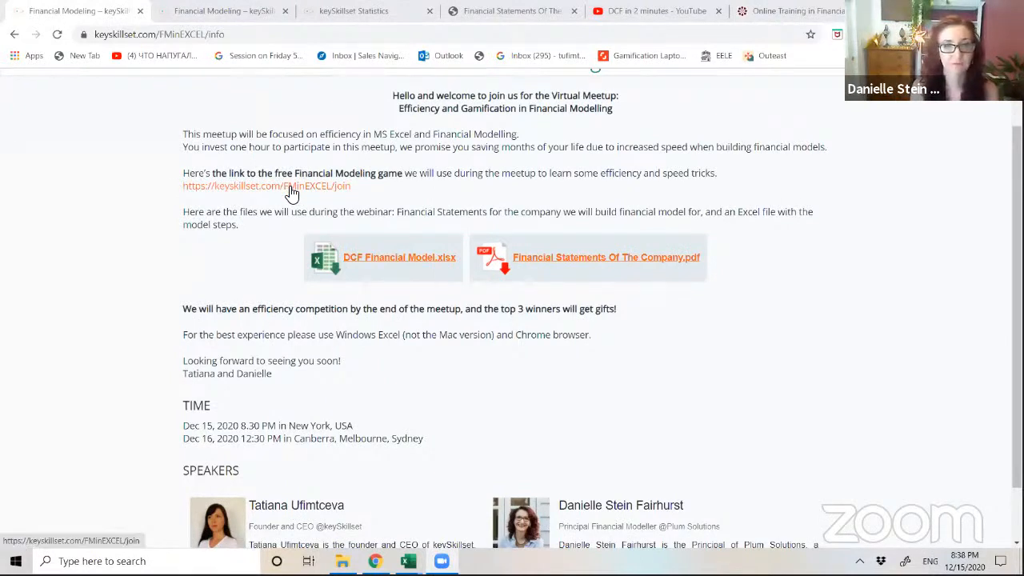
Circle the free Financial Modeling game link on the meetup page and look at the game's dashboard
mouse_move(226, 163)
mouse_down()
mouse_move(178, 166)
mouse_move(240, 201)
mouse_move(336, 161)
mouse_move(154, 173)
mouse_up()
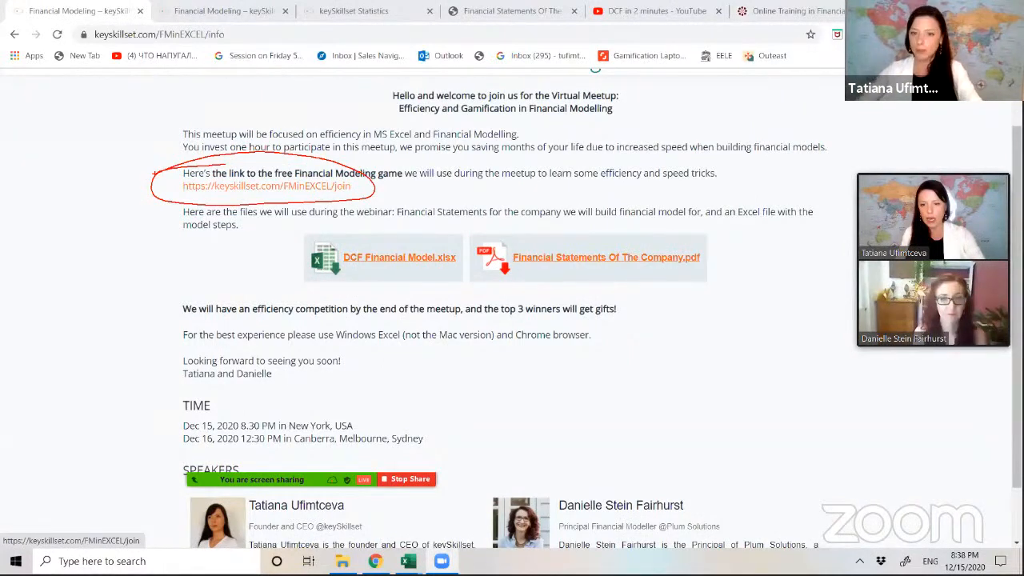
key(Escape)
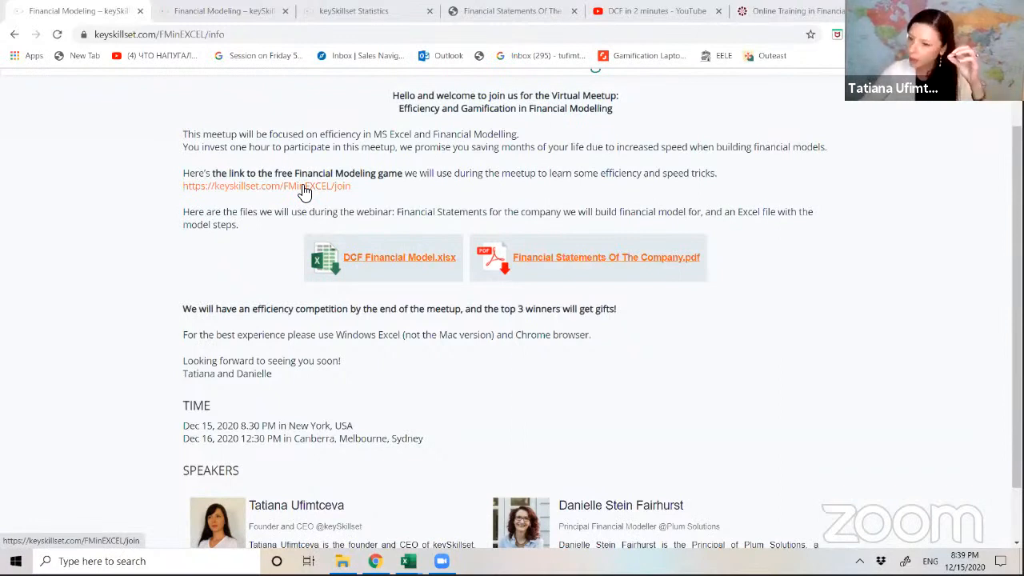
click(231, 16)
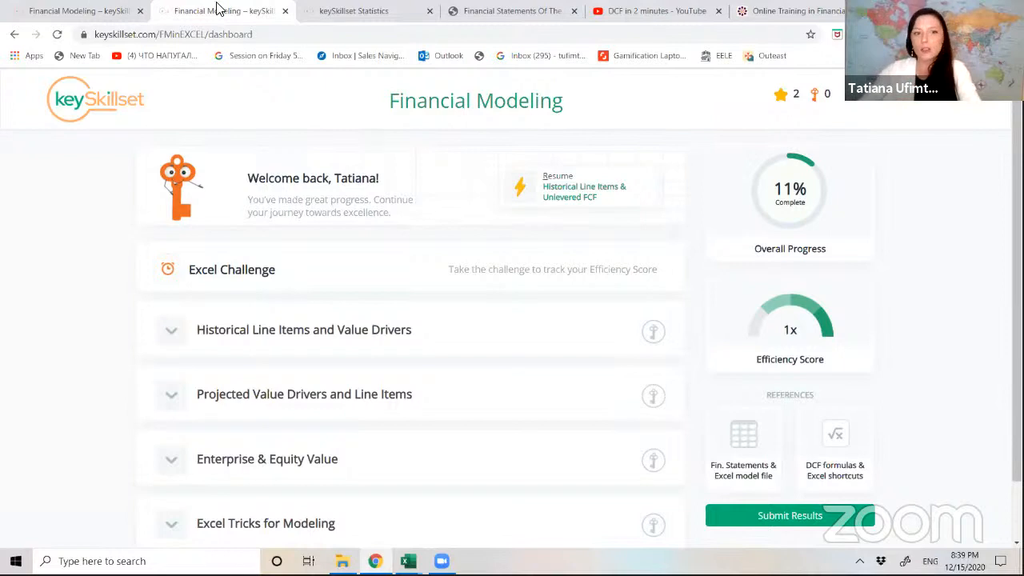
click(76, 11)
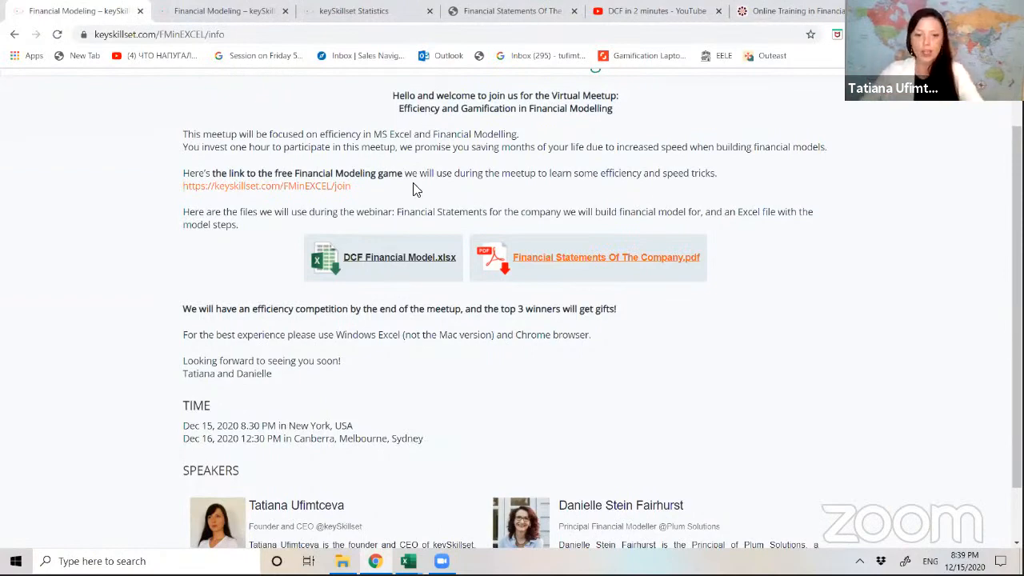
Switch to the Bio & Tricks workbook in Excel and select total cell B18 on the The power of Excel sheet
mouse_move(408, 560)
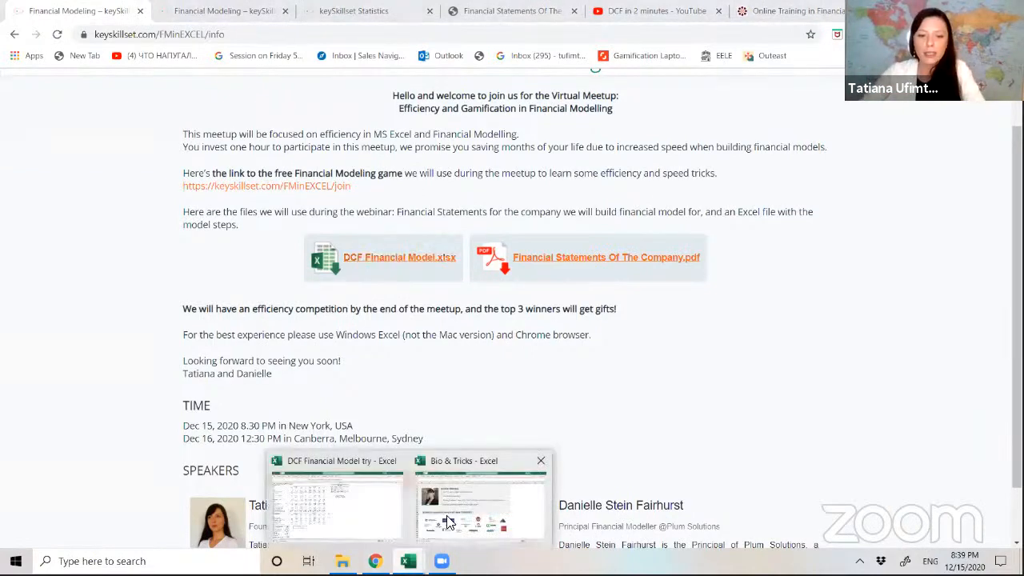
click(443, 520)
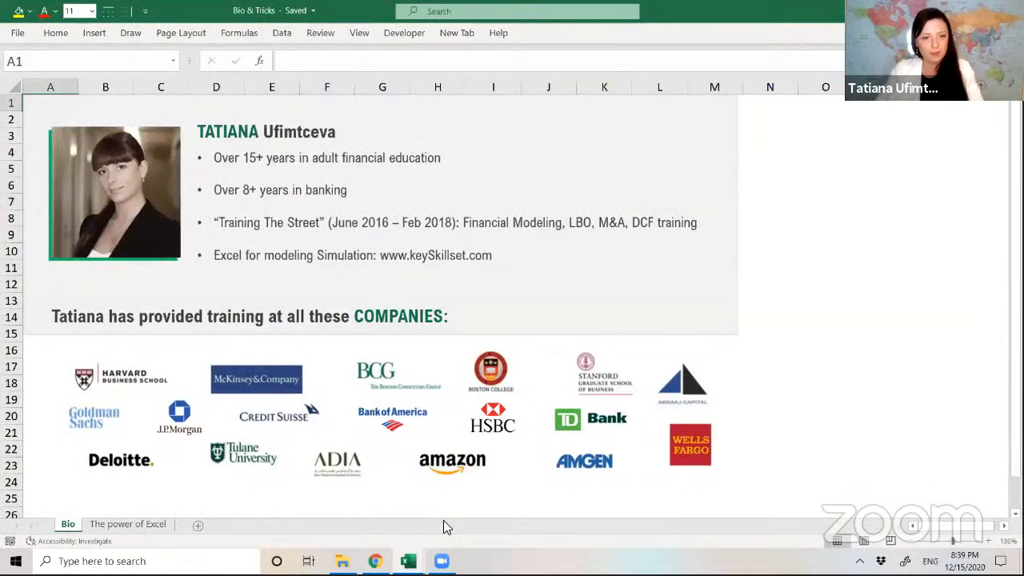
key(ctrl+Page_Down)
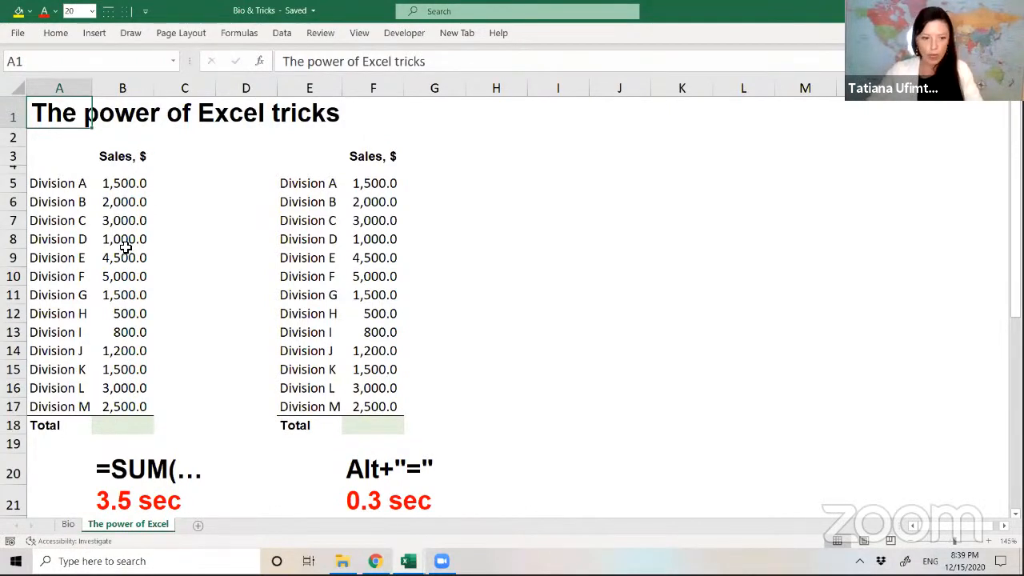
click(110, 425)
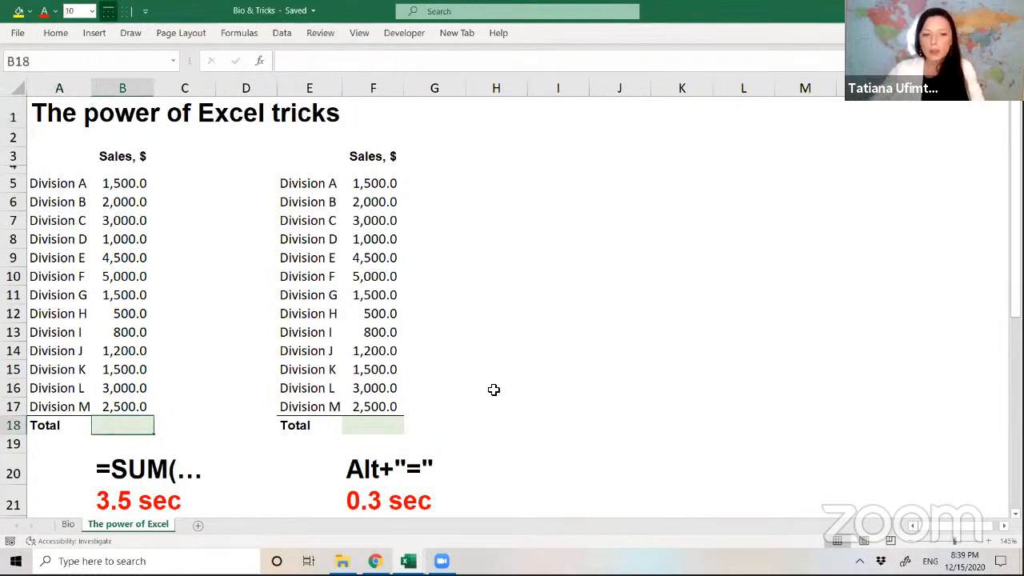
text(=)
key(Up)
text(+)
key(Up)
key(Up)
key(Up)
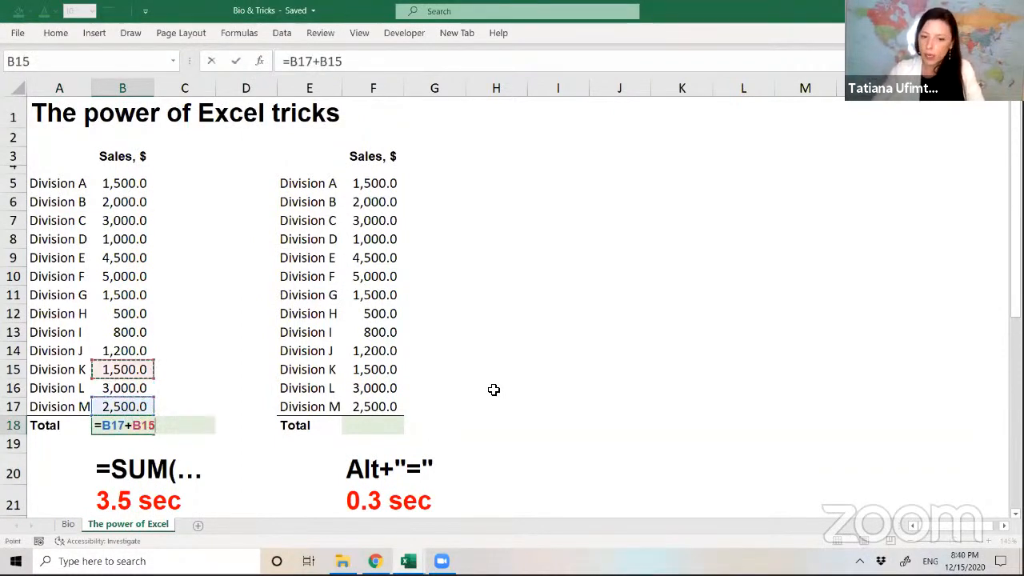
key(Down)
text(+)
key(Up)
key(Up)
key(Up)
text(+)
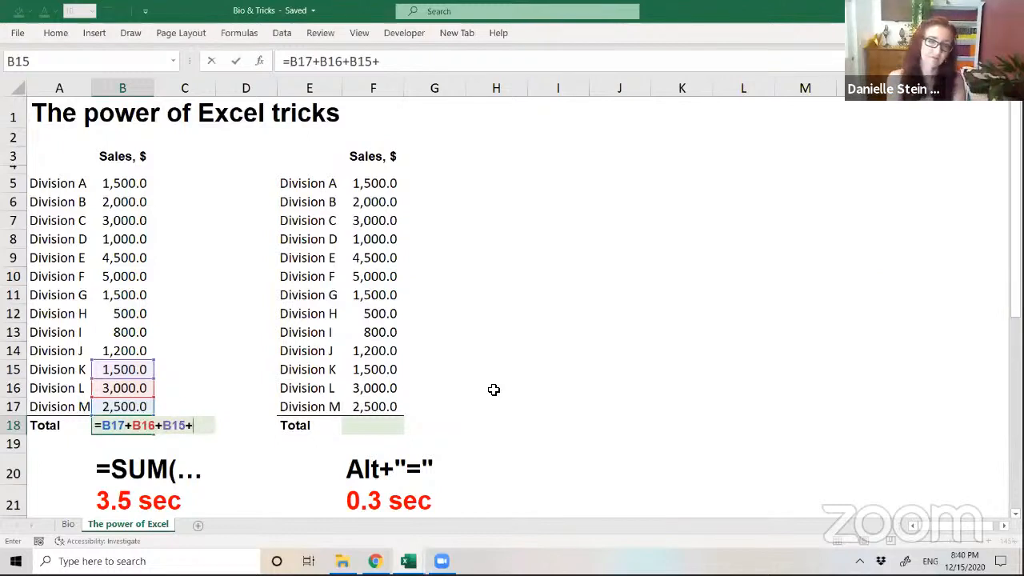
key(Up)
key(Up)
key(Up)
key(Up)
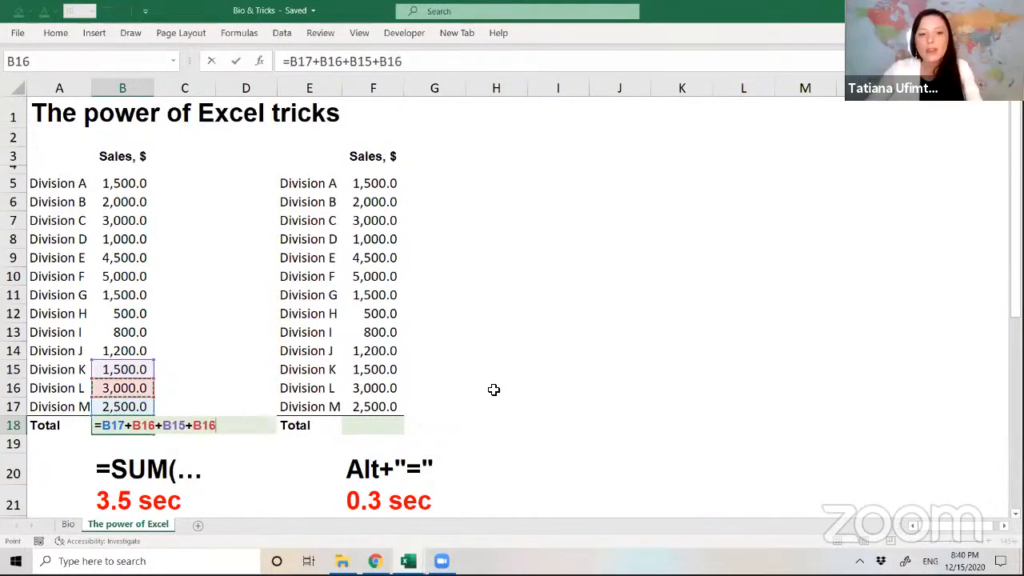
text(+)
key(Up)
key(Up)
key(Up)
key(Up)
key(Up)
key(Up)
key(Down)
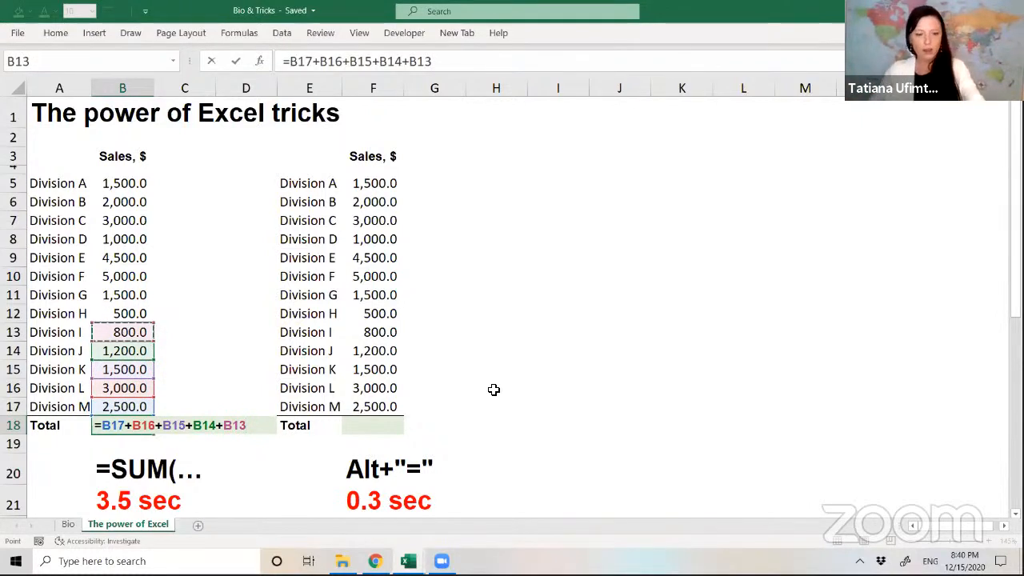
key(Escape)
Total the first Sales column in B18 with the formula =SUM(B5:B17)
text(=sum)
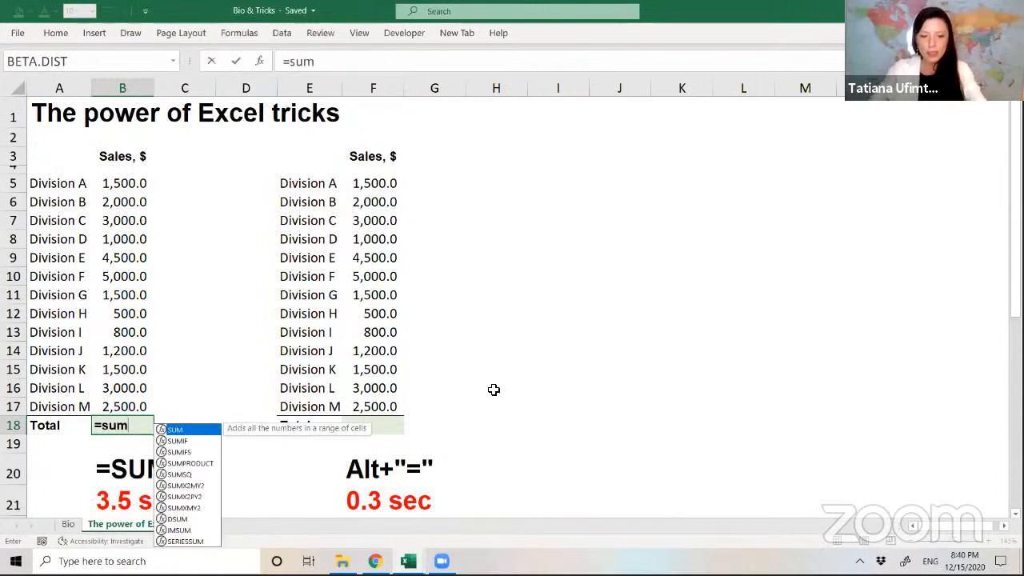
key(Tab)
key(Up)
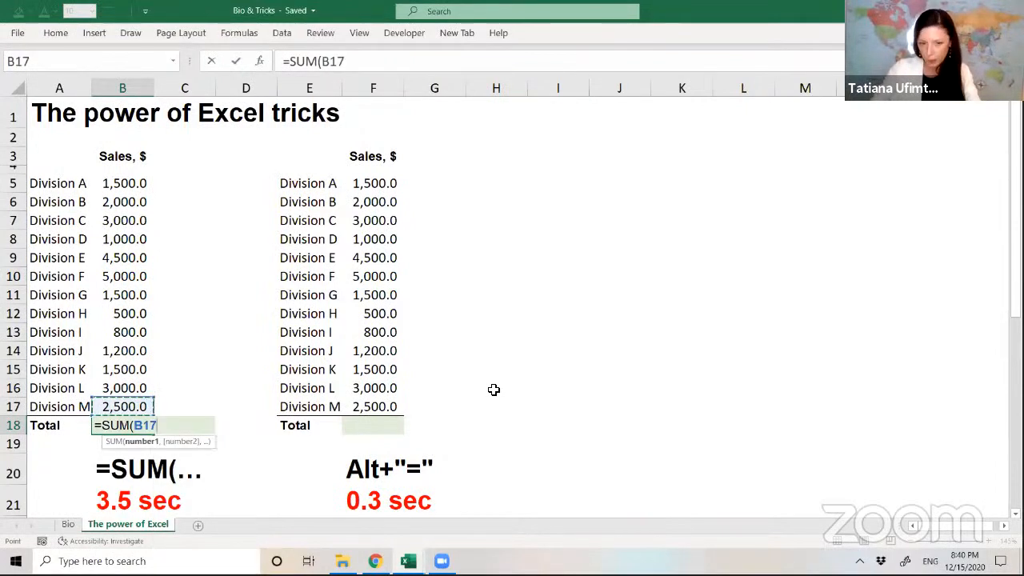
key(ctrl+shift+Up)
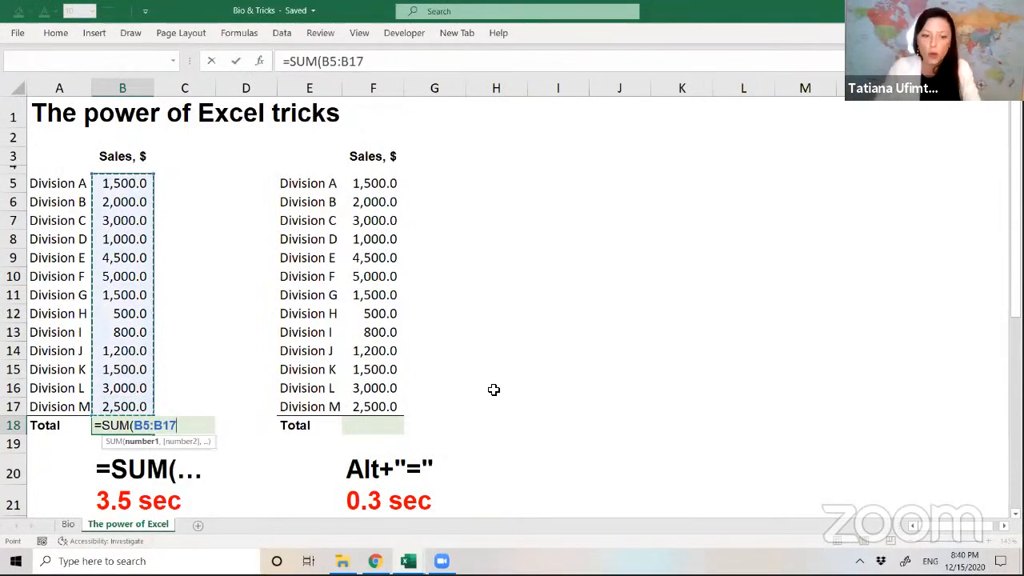
key(ctrl+Return)
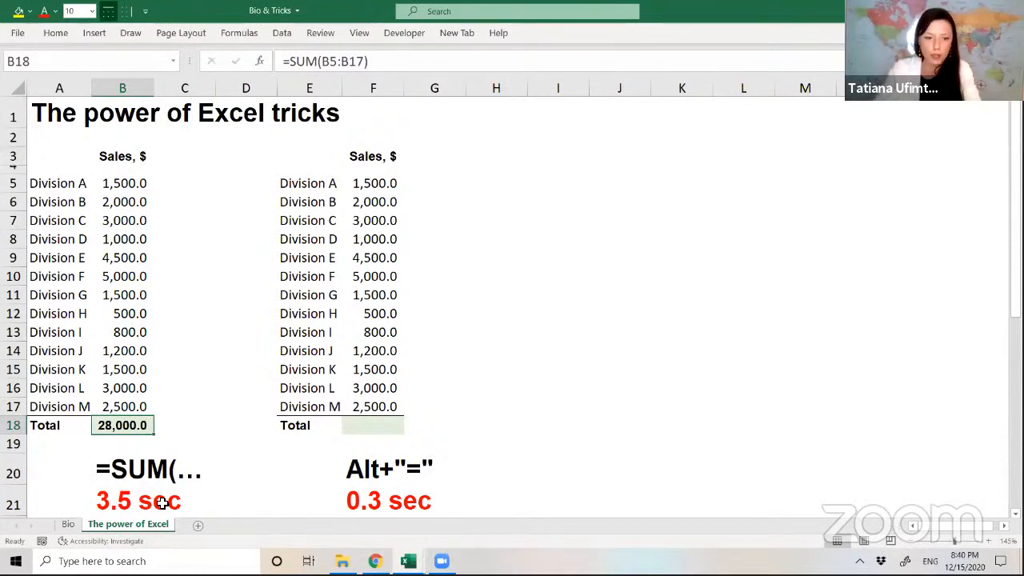
Total the second Sales column in F18 with AutoSum over F5:F17
key(Right)
key(Right)
key(Right)
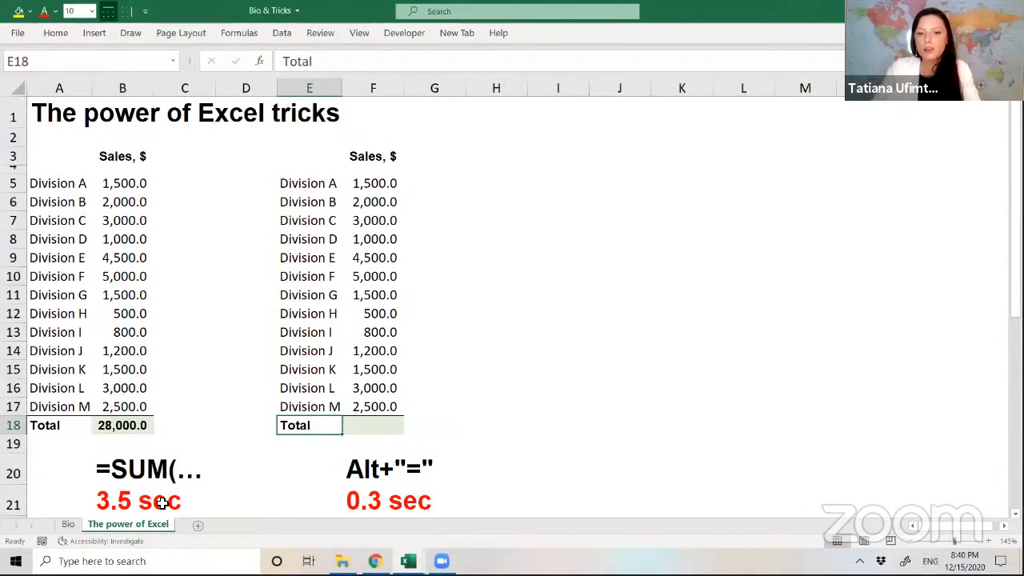
key(Right)
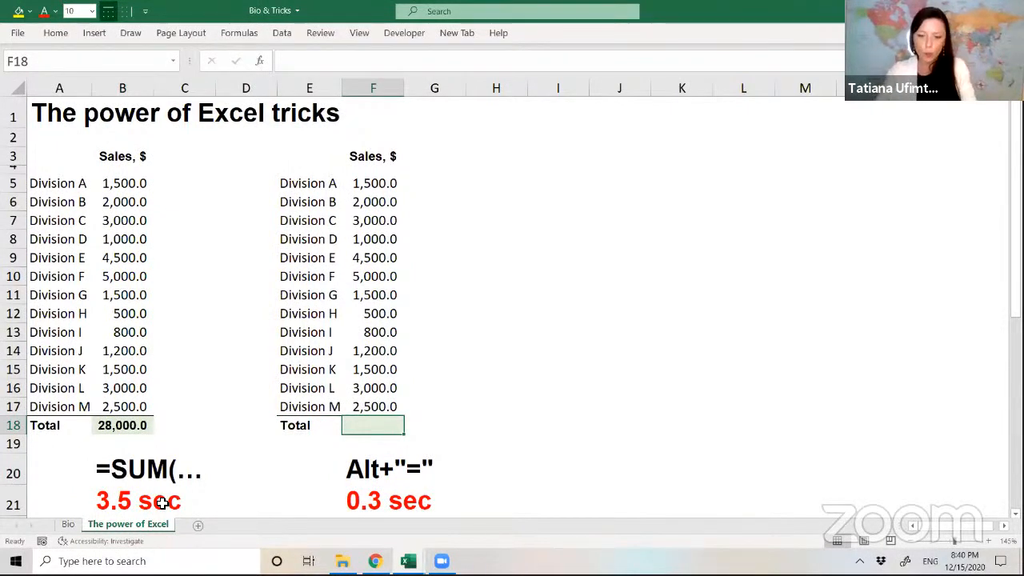
key(alt+equal)
key(alt+equal)
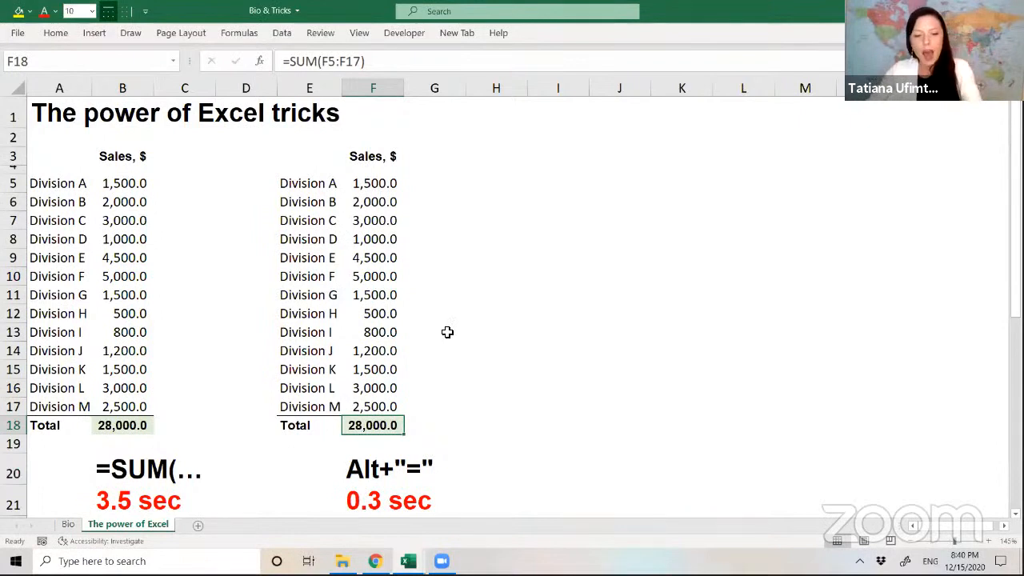
Check the cell range used by the formula in F18 and read the time-saving notes below the totals
key(F2)
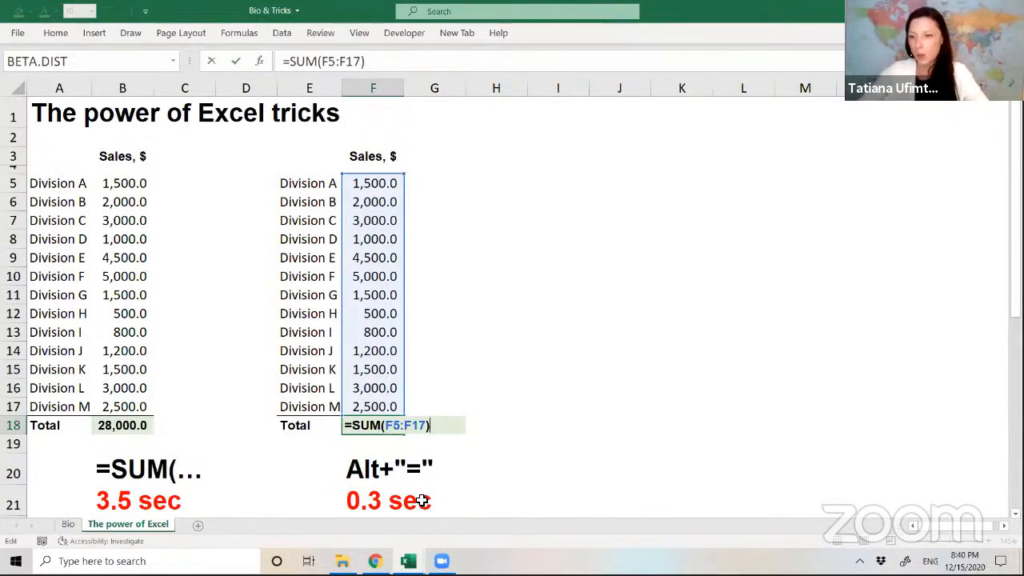
scroll(422, 500, down, 1)
scroll(422, 500, down, 1)
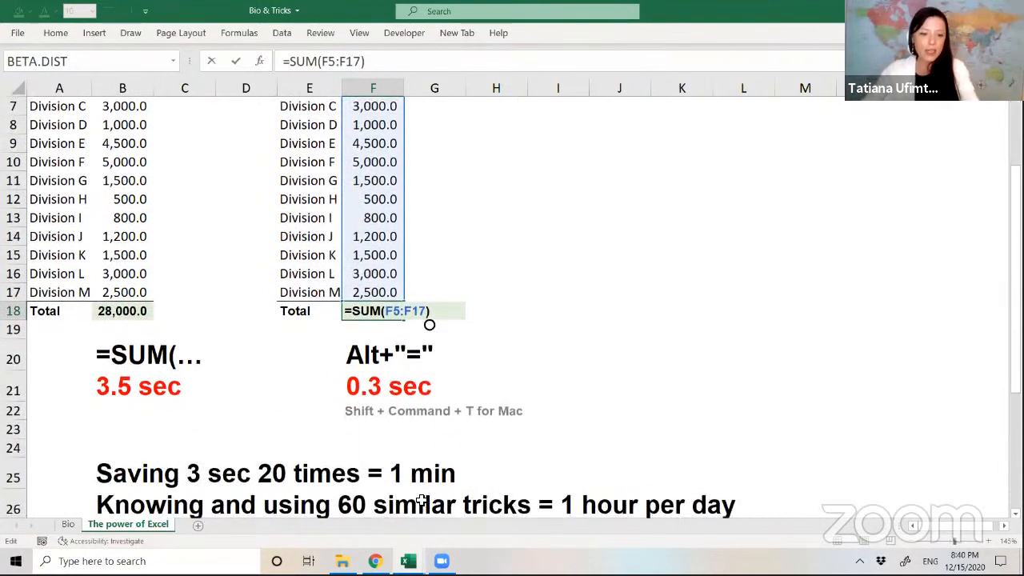
key(Return)
scroll(422, 500, down, 1)
scroll(421, 499, down, 2)
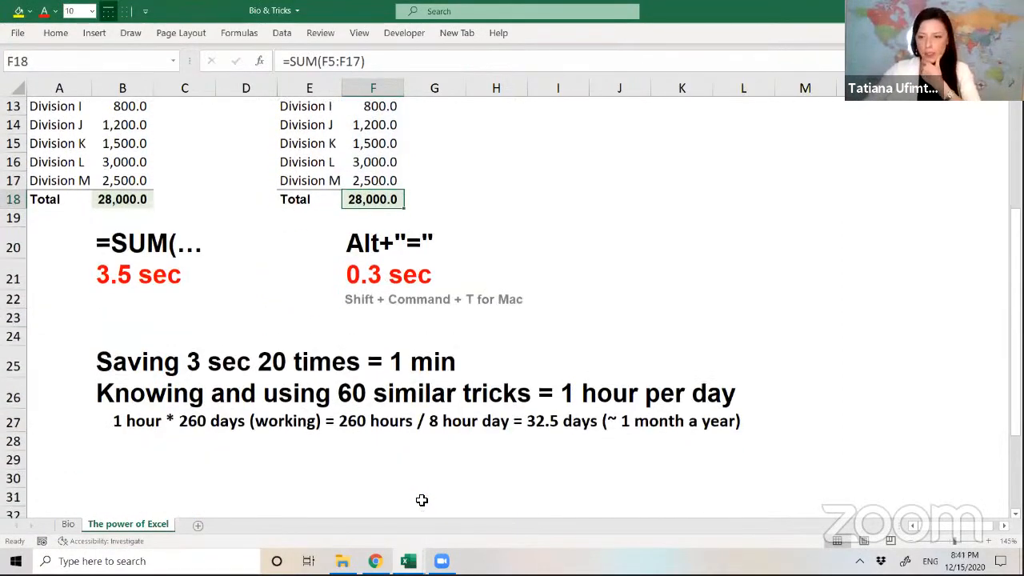
scroll(420, 427, down, 1)
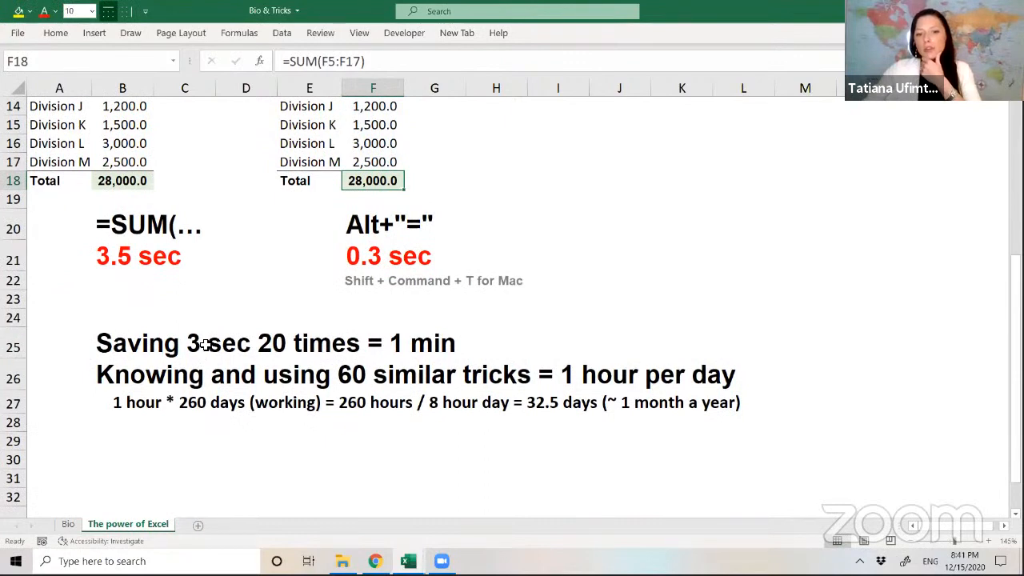
scroll(145, 289, up, 1)
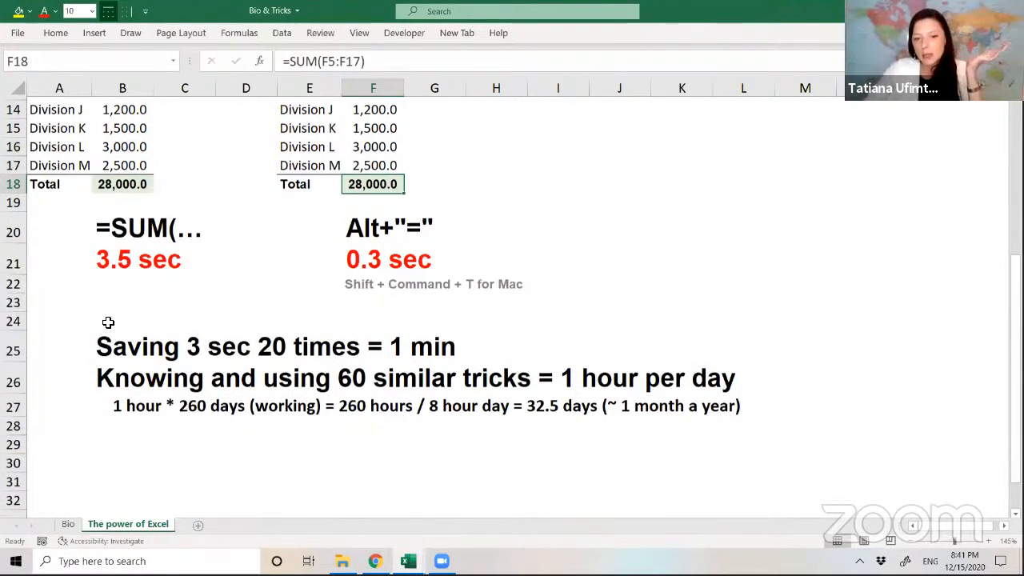
scroll(201, 325, up, 1)
scroll(201, 325, up, 1)
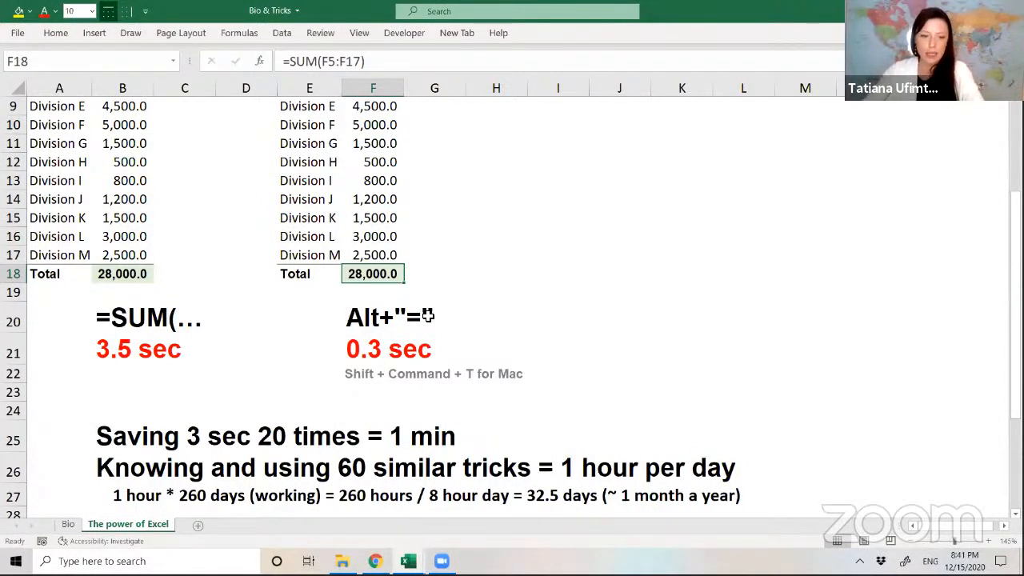
scroll(428, 317, down, 2)
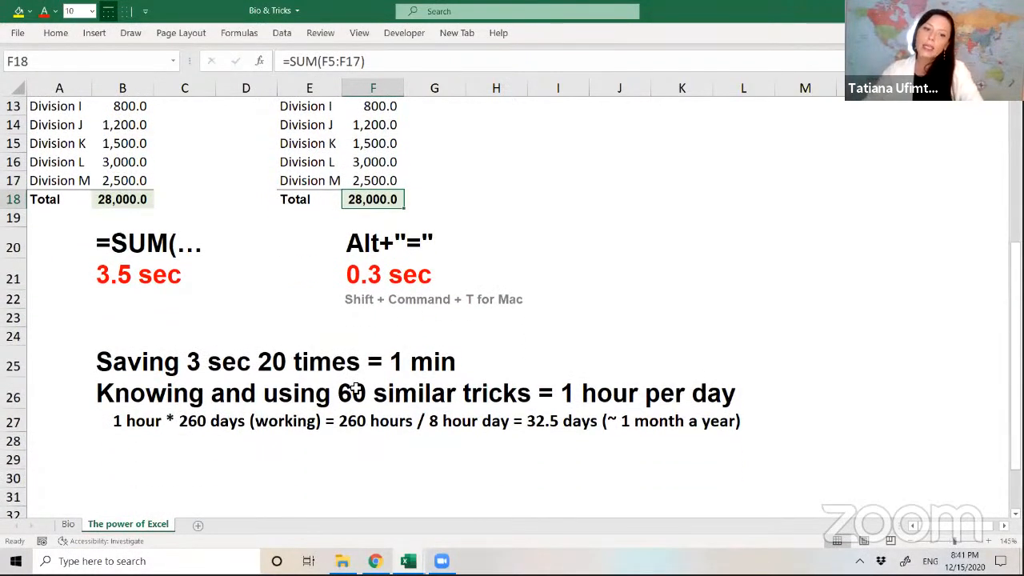
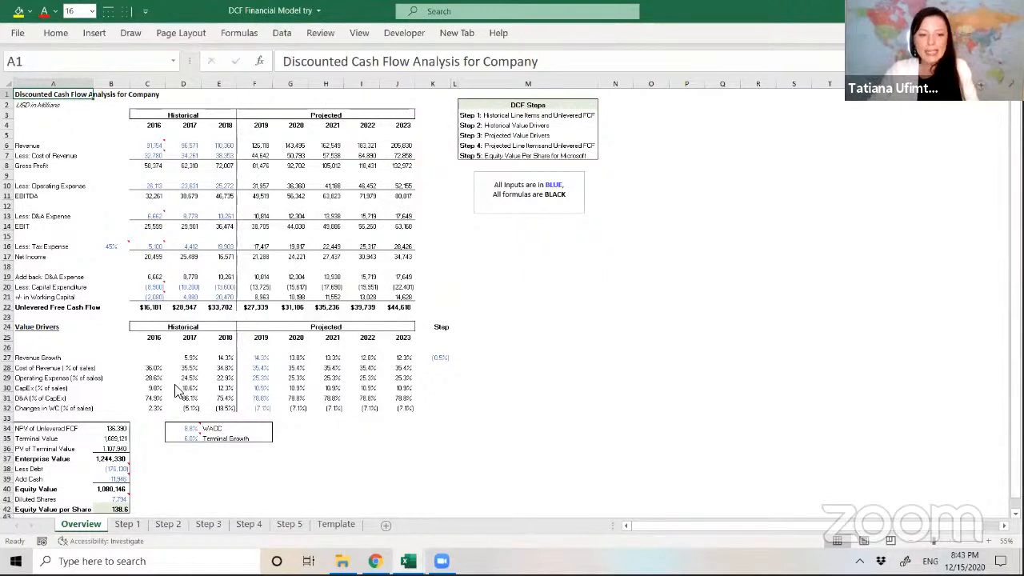
Review the instructions and green calculation areas on the Step 1 to Step 5 and Template sheets of the DCF Financial Model try workbook
click(129, 525)
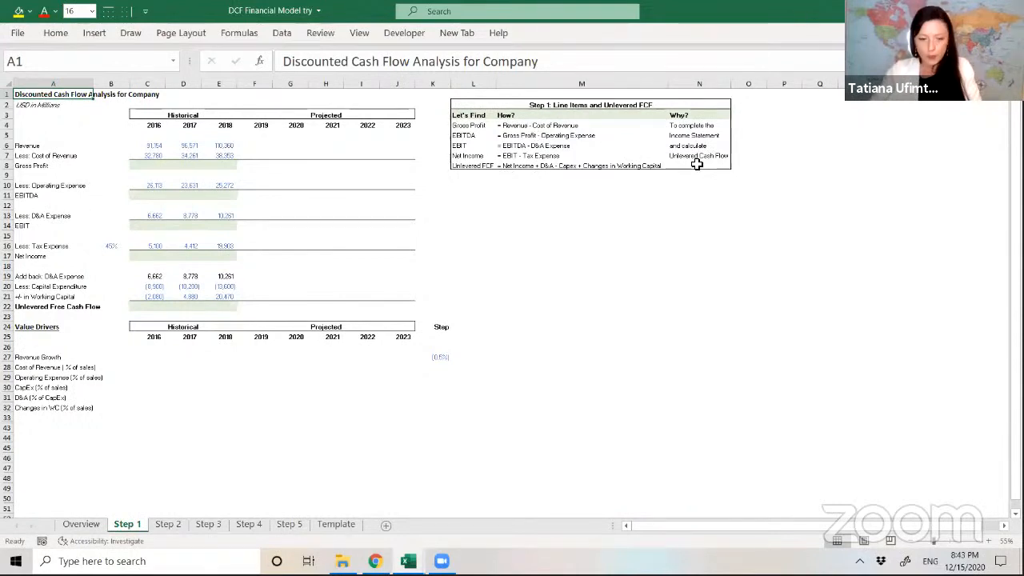
key(ctrl+Page_Down)
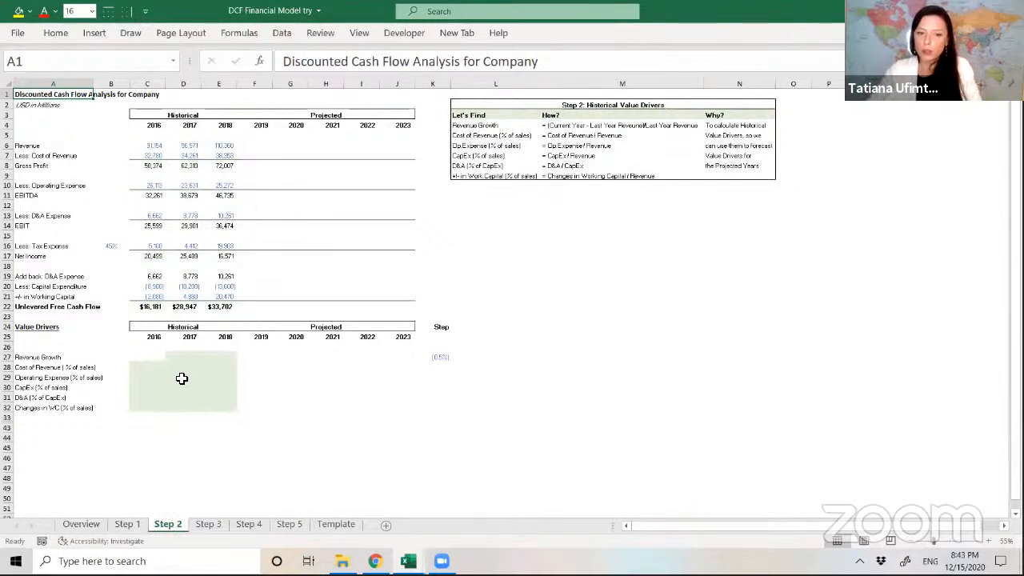
key(ctrl+Page_Down)
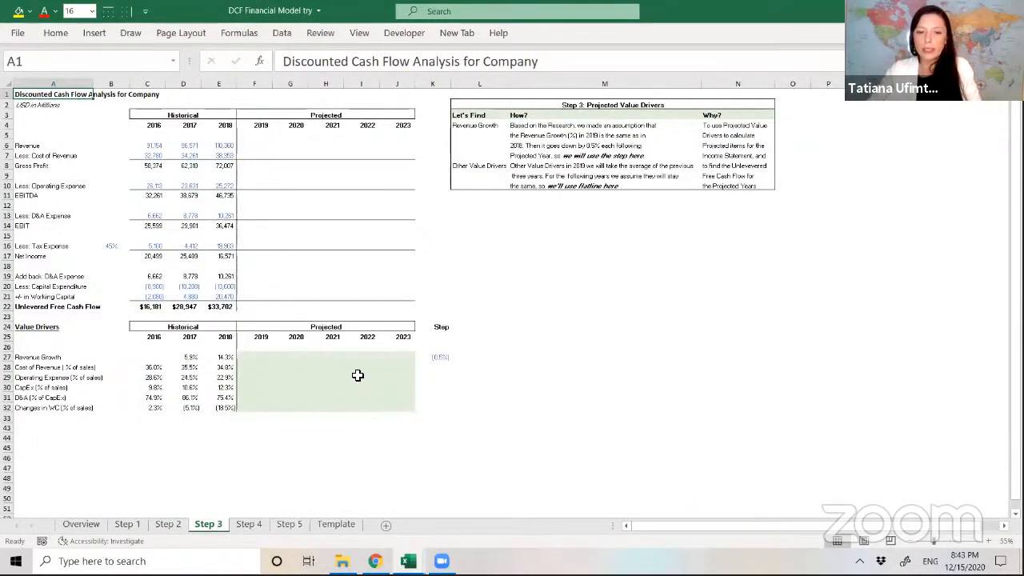
key(ctrl+Page_Down)
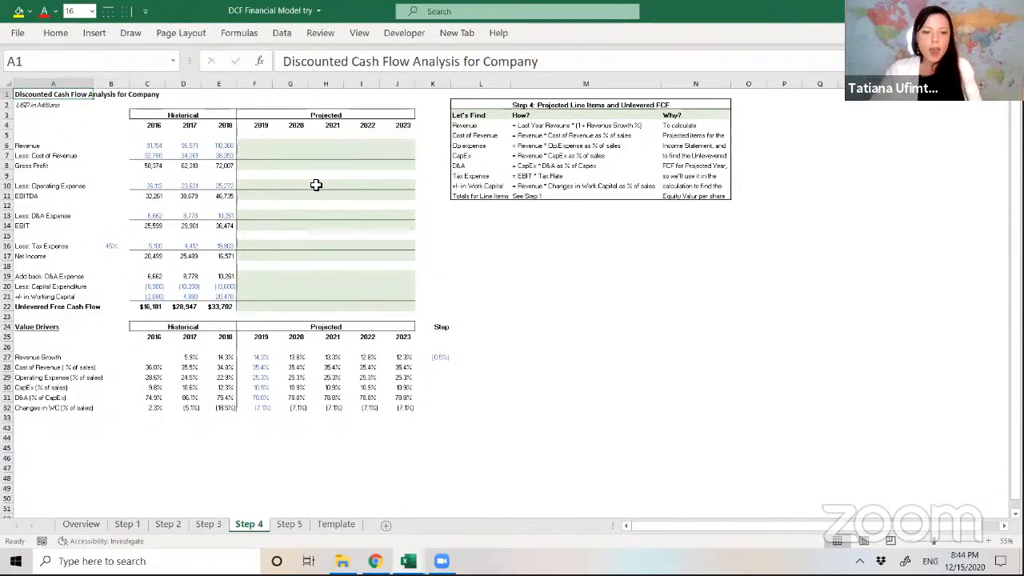
key(ctrl+Page_Down)
scroll(37, 327, down, 3)
scroll(38, 327, down, 3)
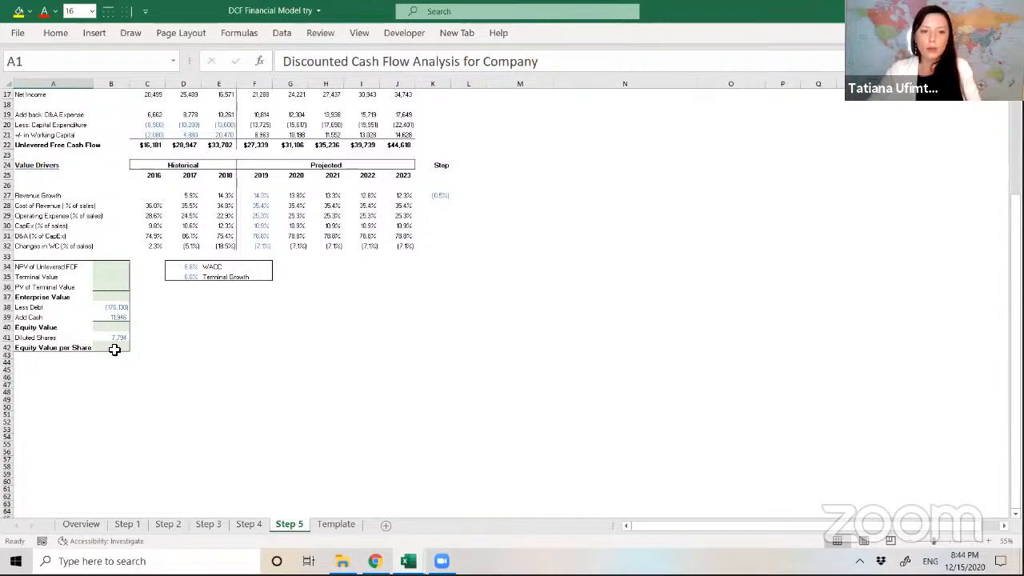
scroll(113, 350, up, 6)
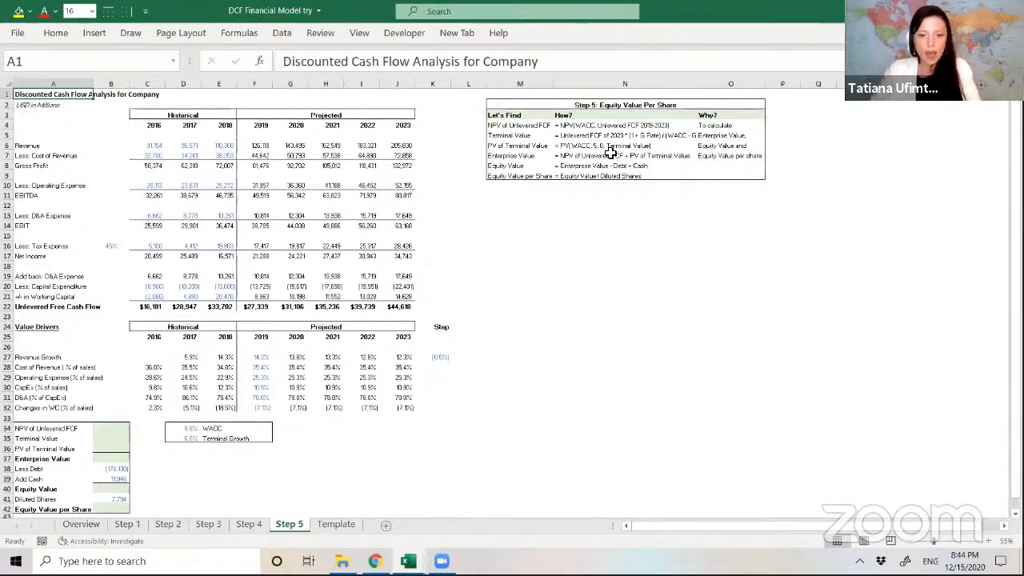
key(ctrl+Page_Down)
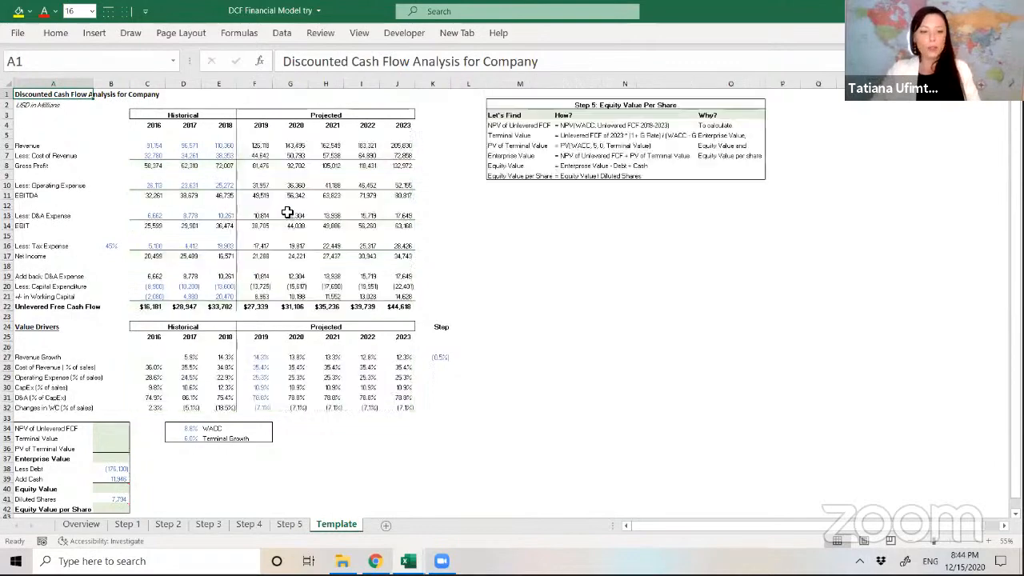
Return to the Step 1 sheet of the DCF model
key(ctrl+Page_Up)
key(ctrl+Page_Up)
key(ctrl+Page_Up)
key(ctrl+Page_Up)
key(ctrl+Page_Up)
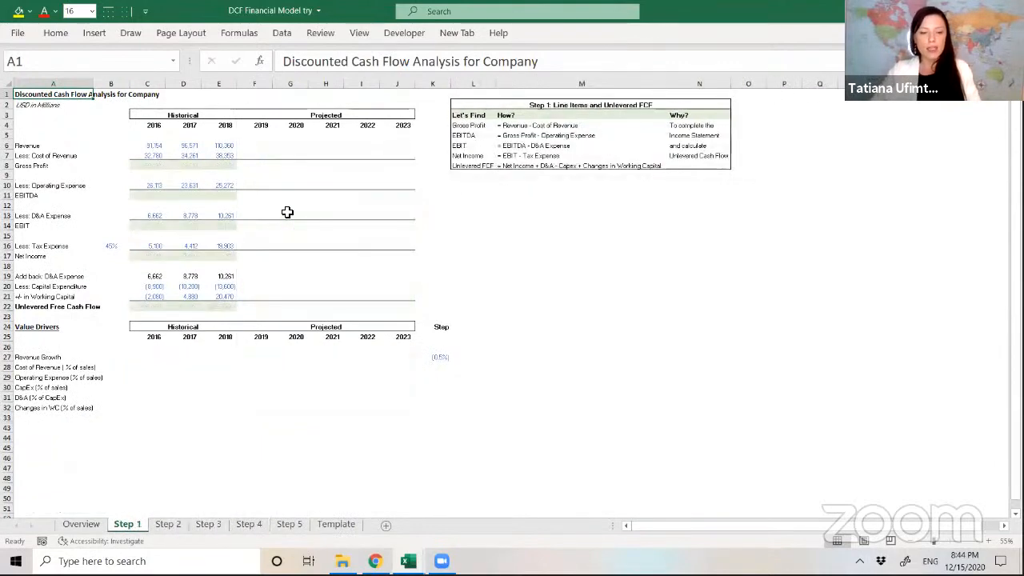
On the Overview sheet, mark the historical line items with a red Roman numeral I and the historical value drivers with II
key(ctrl+Page_Up)
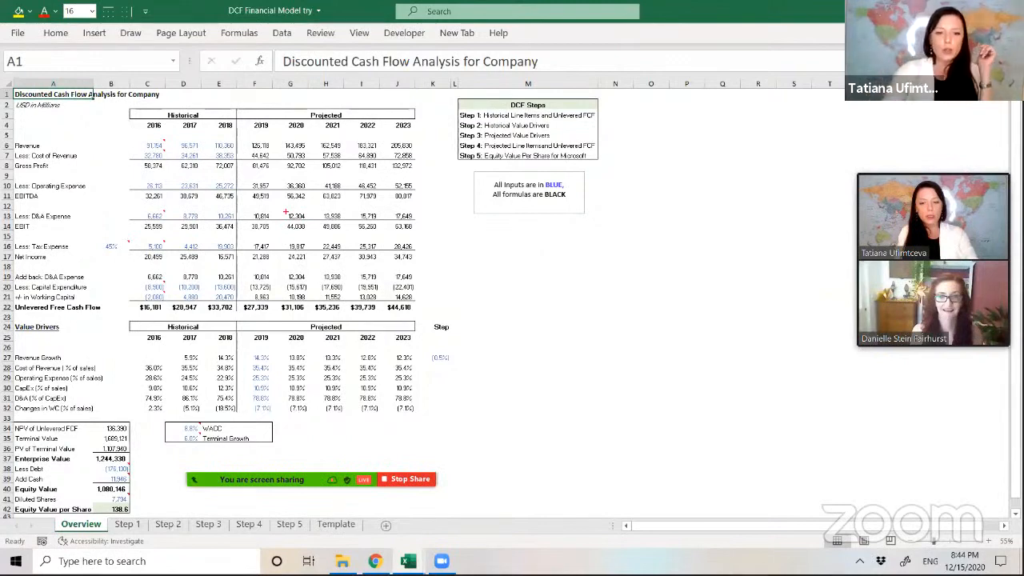
mouse_move(171, 164)
mouse_down()
mouse_move(176, 242)
mouse_move(211, 242)
mouse_move(203, 149)
mouse_up()
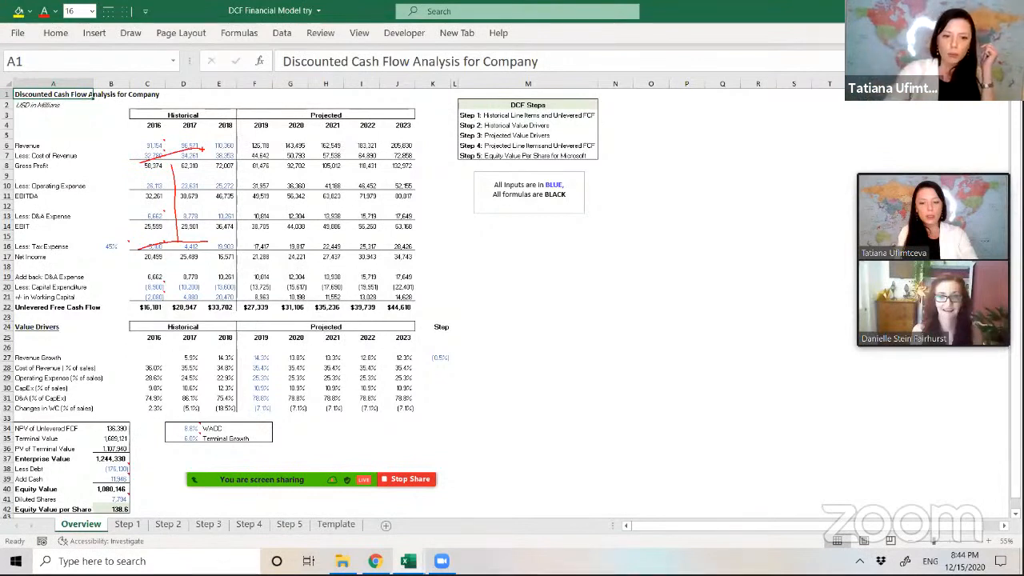
mouse_move(172, 343)
mouse_down()
mouse_move(170, 400)
mouse_move(213, 399)
mouse_up()
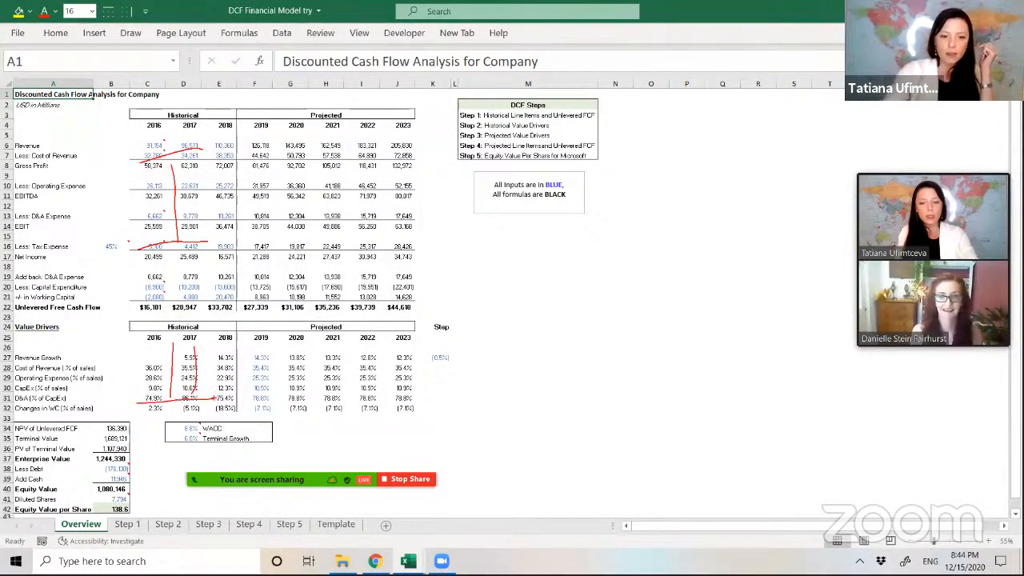
drag(145, 357, 216, 357)
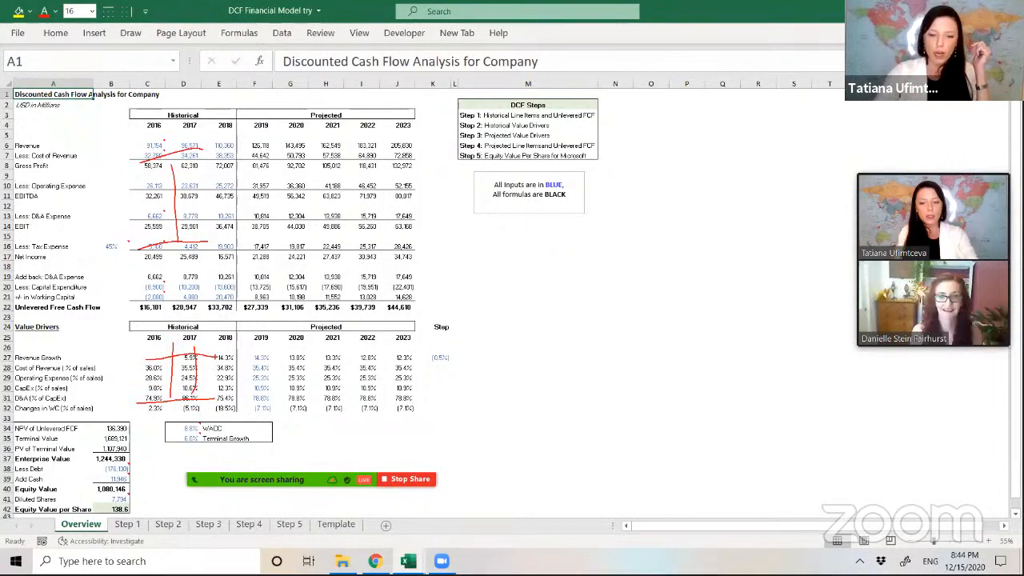
Mark the projected value drivers with III and the projected line items with IV, and clear all the drawn numerals
drag(320, 355, 321, 406)
drag(342, 358, 343, 404)
mouse_move(362, 355)
mouse_down()
mouse_move(367, 405)
mouse_move(390, 408)
mouse_up()
drag(312, 357, 393, 357)
drag(307, 186, 306, 246)
mouse_move(333, 175)
mouse_down()
mouse_move(349, 213)
mouse_move(376, 175)
mouse_up()
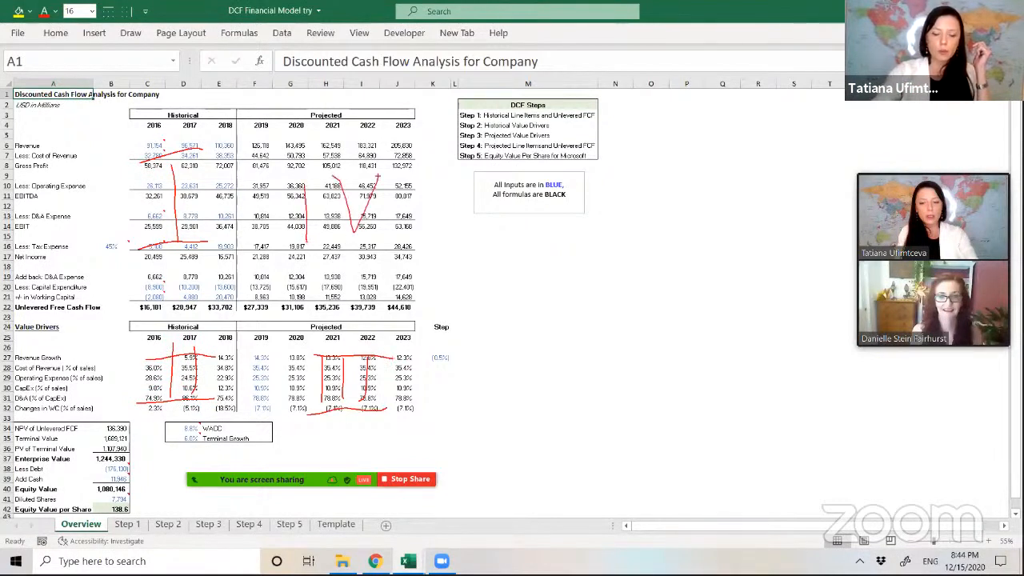
drag(283, 250, 405, 235)
drag(276, 184, 375, 162)
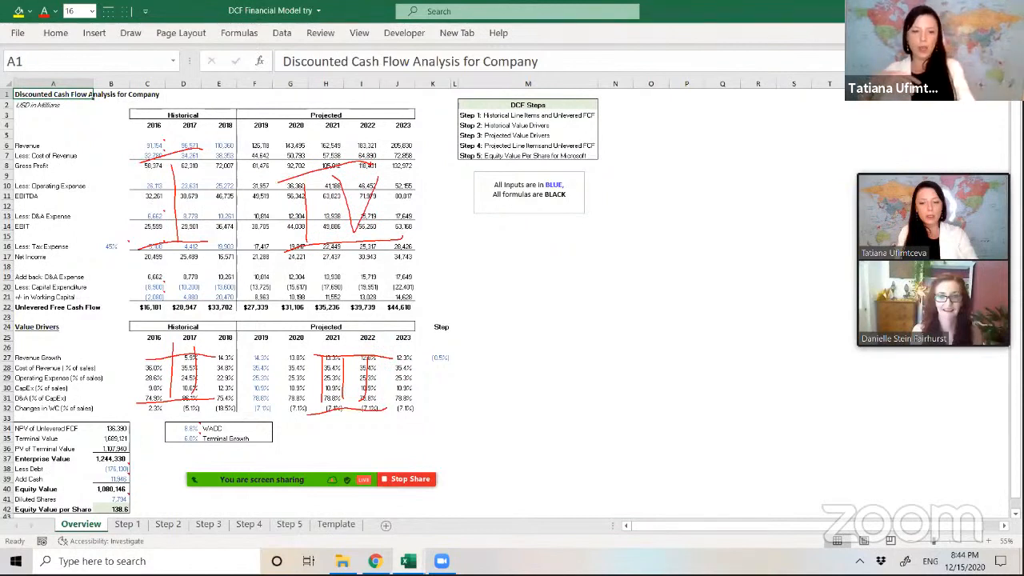
key(Escape)
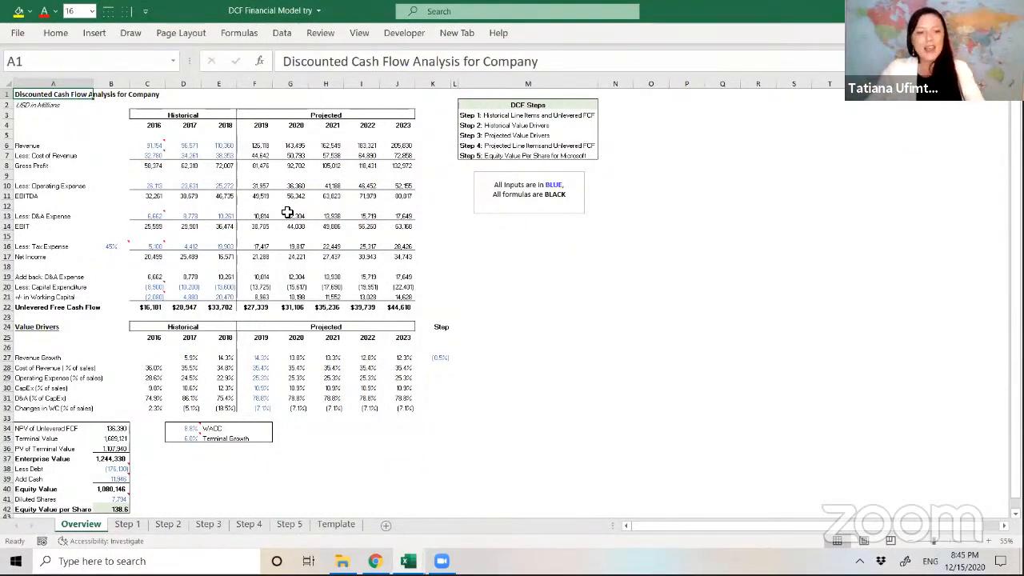
Page through the Step 1 to Step 5 sheets to the blank Template sheet of the DCF model
key(ctrl+Page_Down)
key(ctrl+Page_Down)
key(ctrl+Page_Down)
key(ctrl+Page_Down)
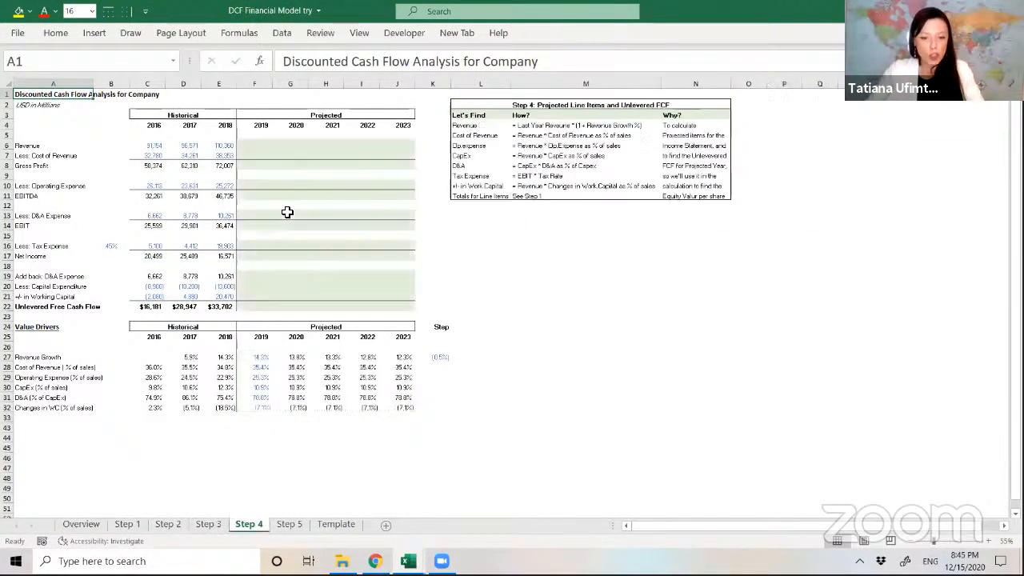
key(ctrl+Page_Down)
key(ctrl+Page_Down)
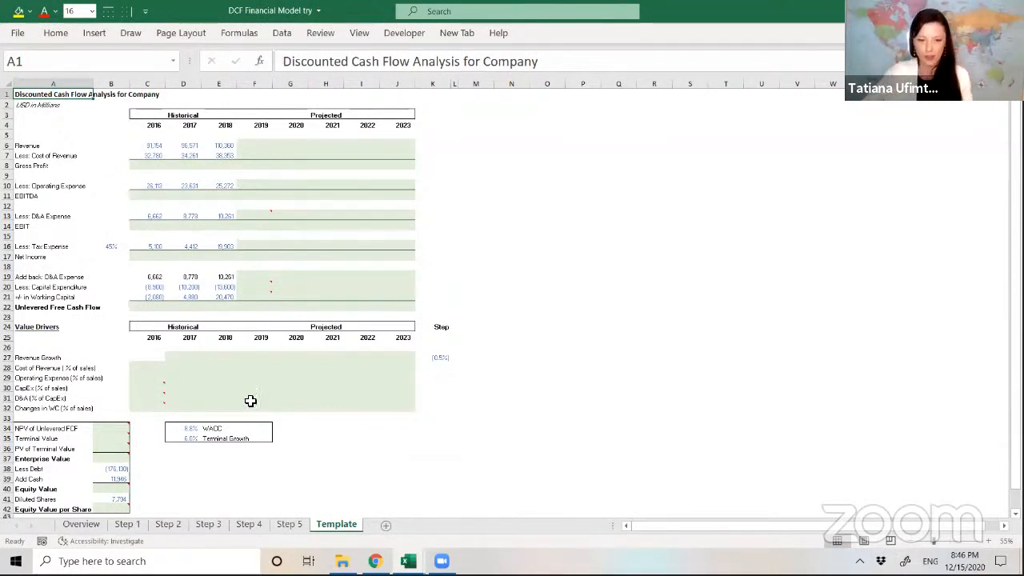
Switch to Chrome and watch the YouTube video "DCF in 2 minutes" in full screen, closing the full-screen view at the end
click(375, 562)
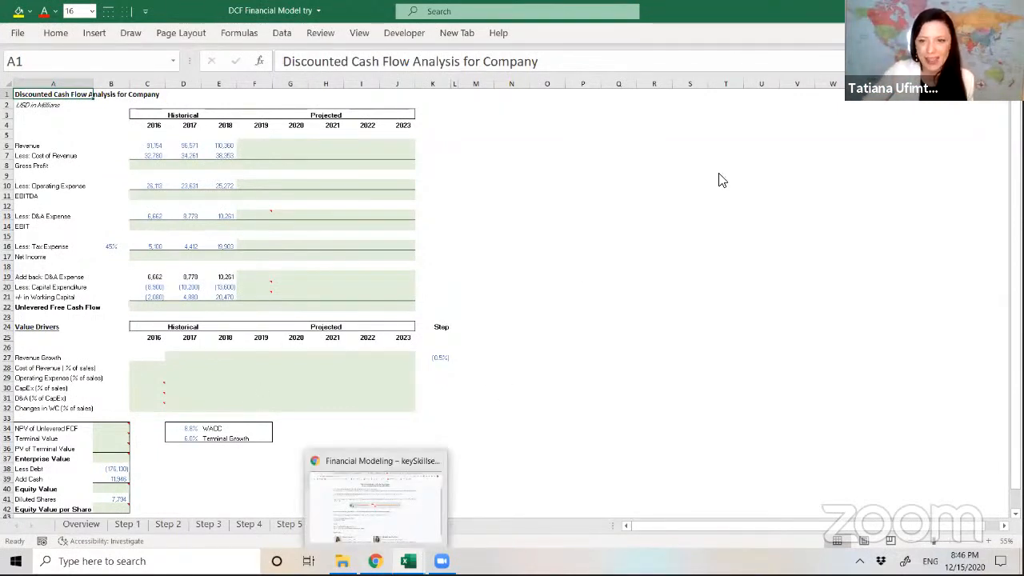
click(658, 11)
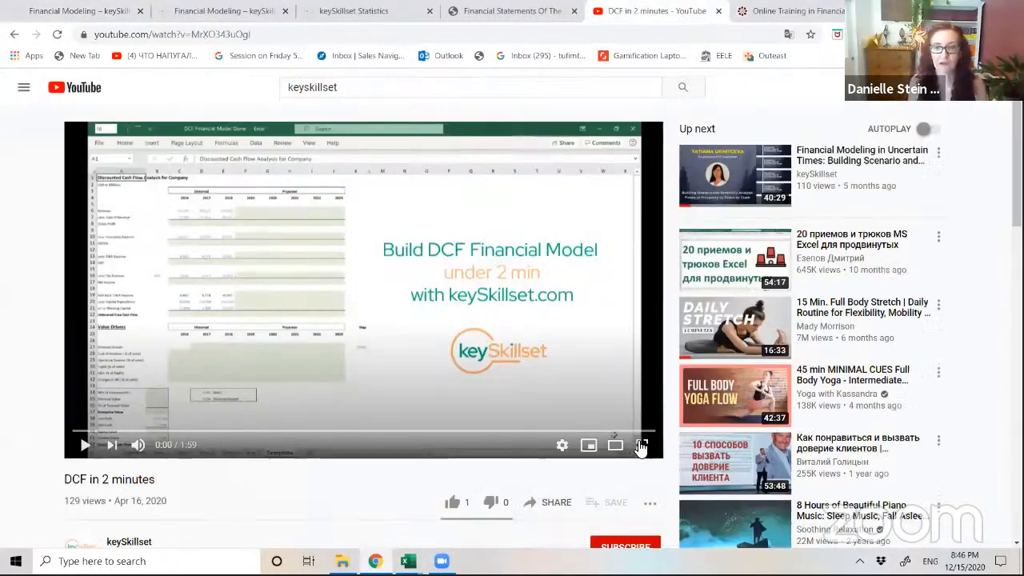
click(643, 446)
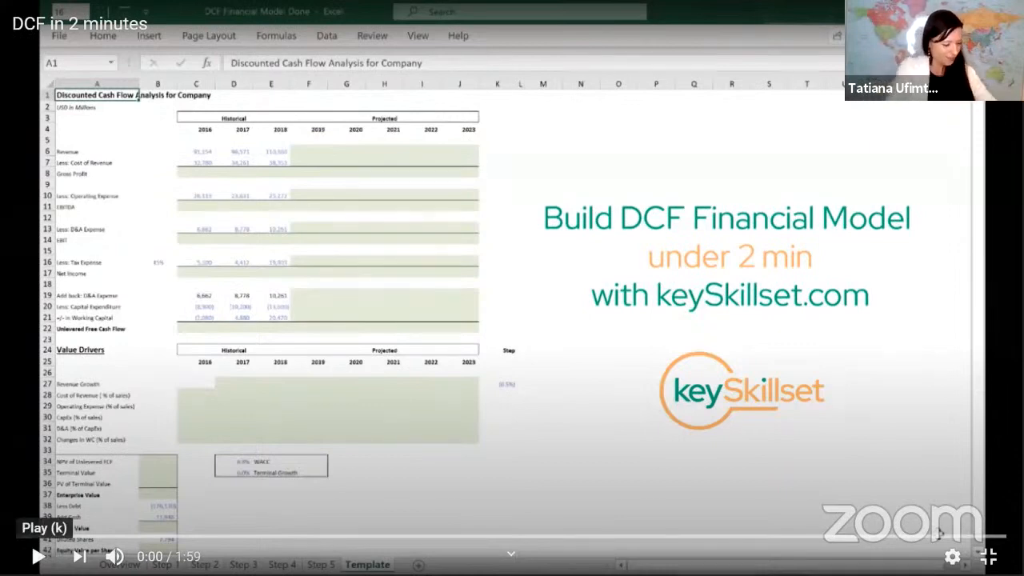
click(37, 556)
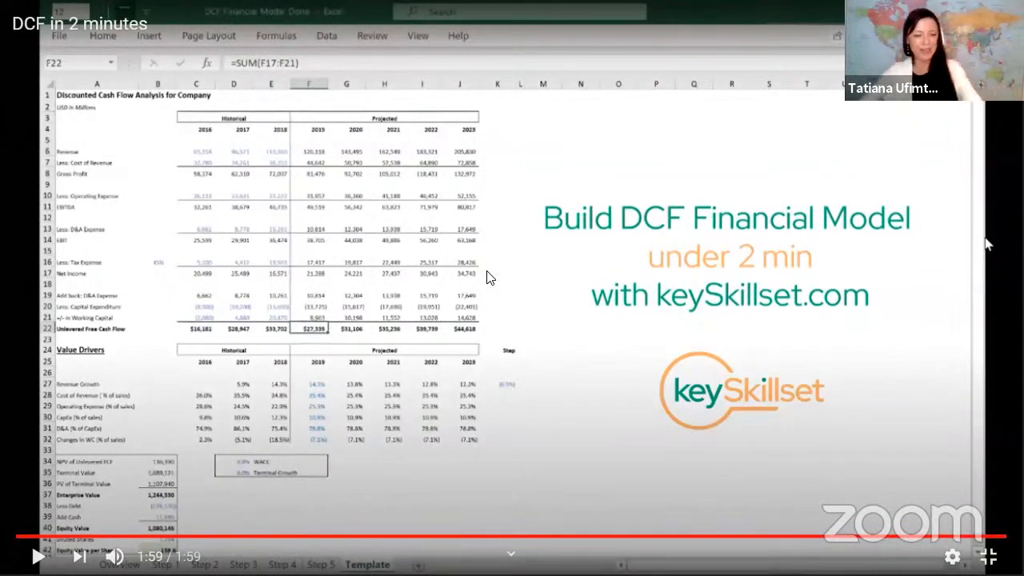
key(Escape)
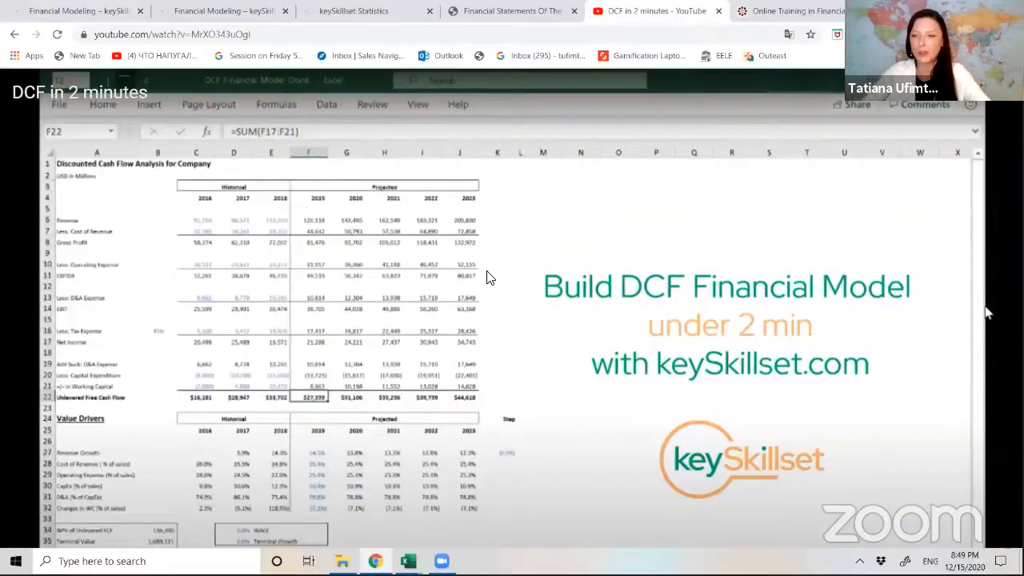
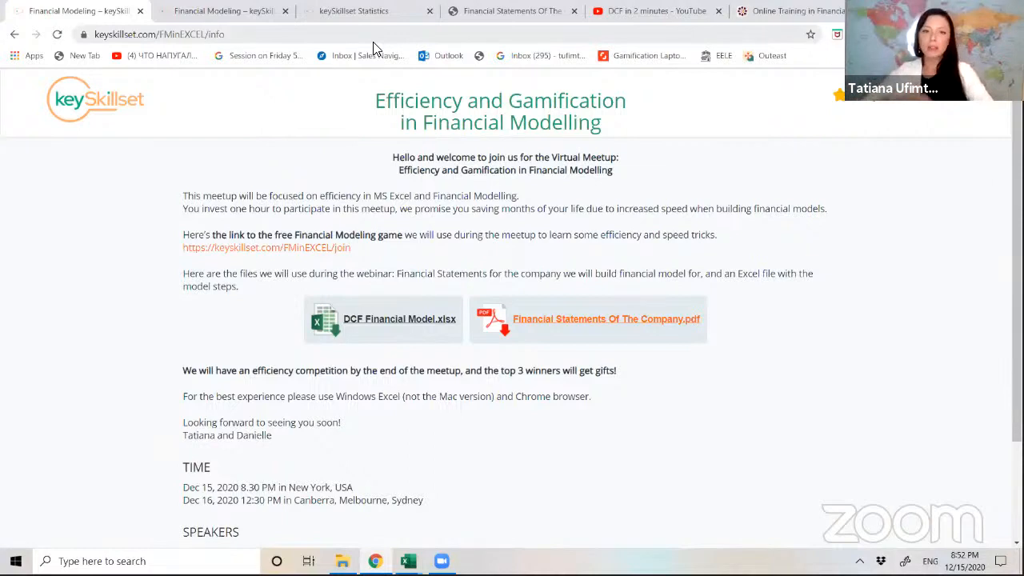
Review the keySkillset Financial Modeling dashboard and expand its Historical Line Items and Value Drivers section
click(240, 11)
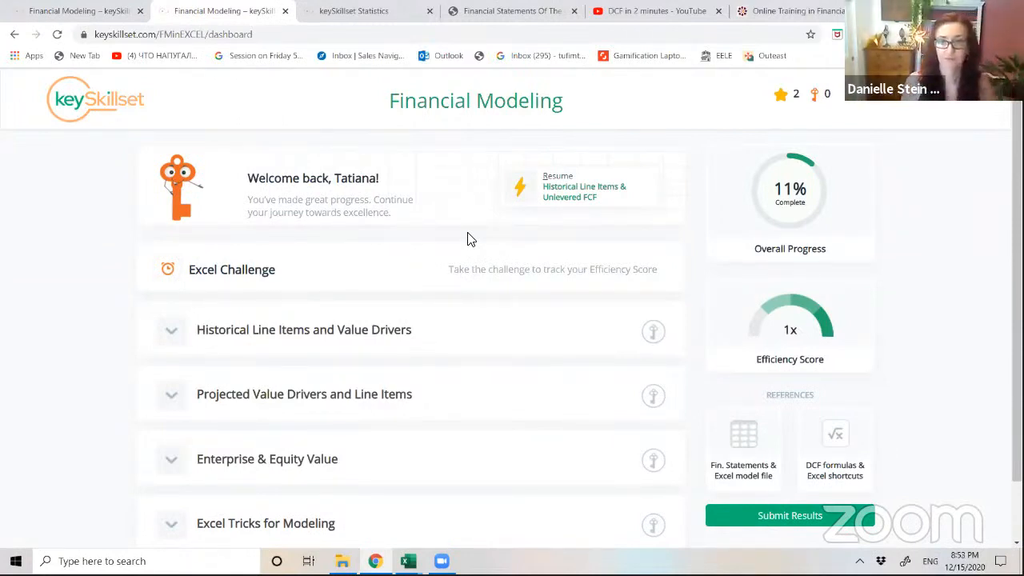
mouse_move(153, 251)
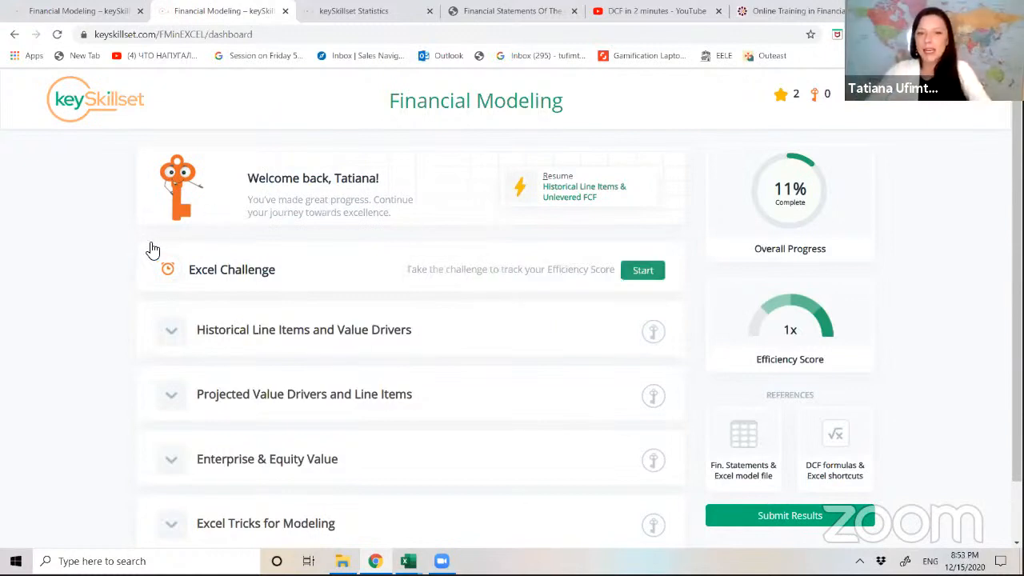
scroll(327, 327, down, 1)
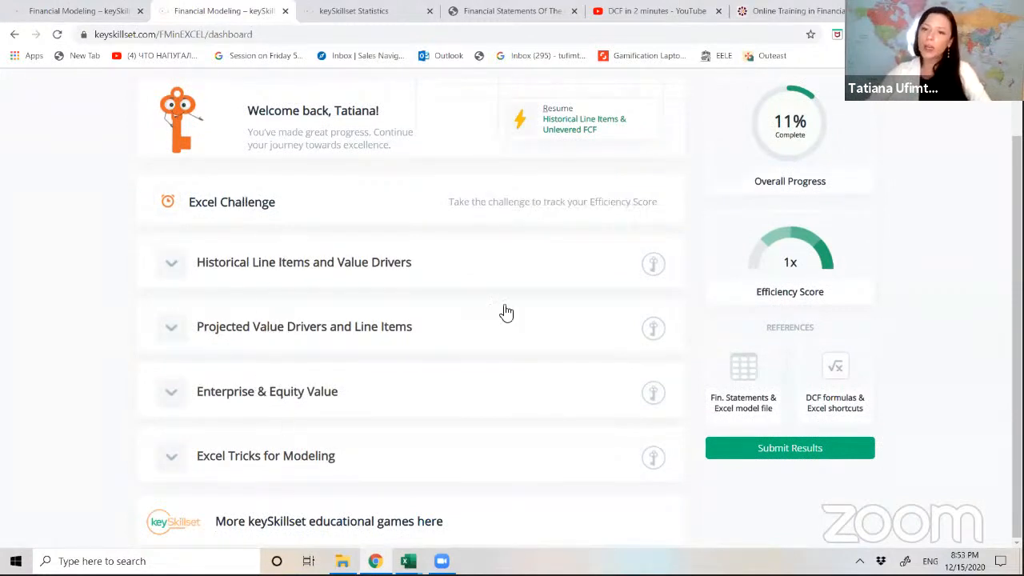
scroll(574, 276, up, 1)
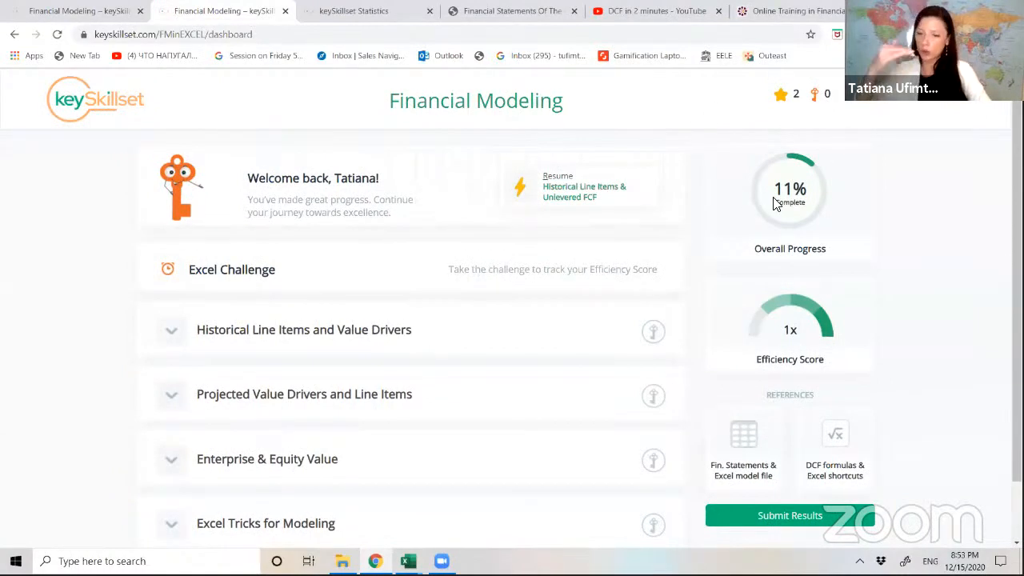
mouse_move(448, 254)
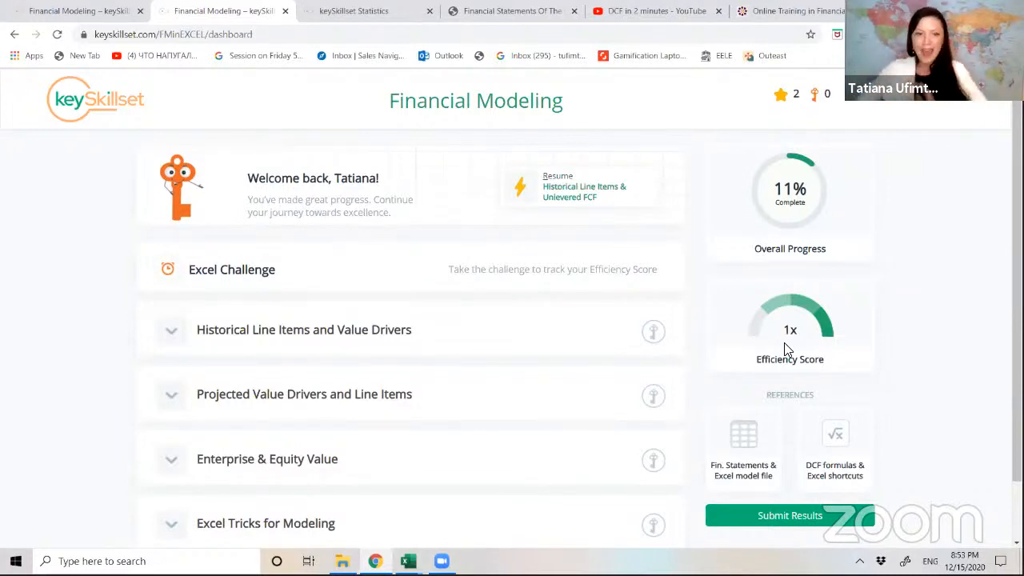
mouse_move(601, 269)
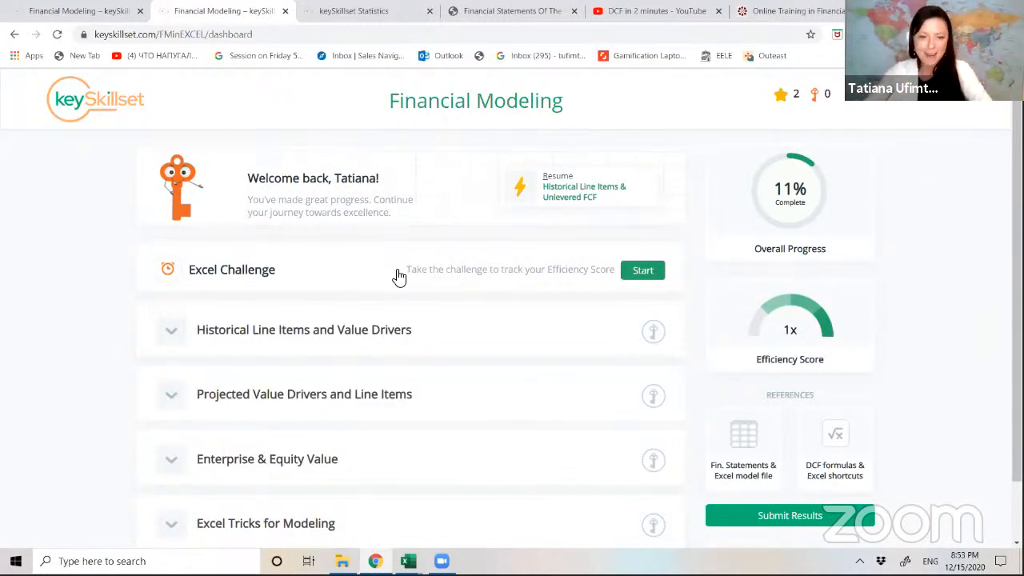
click(403, 337)
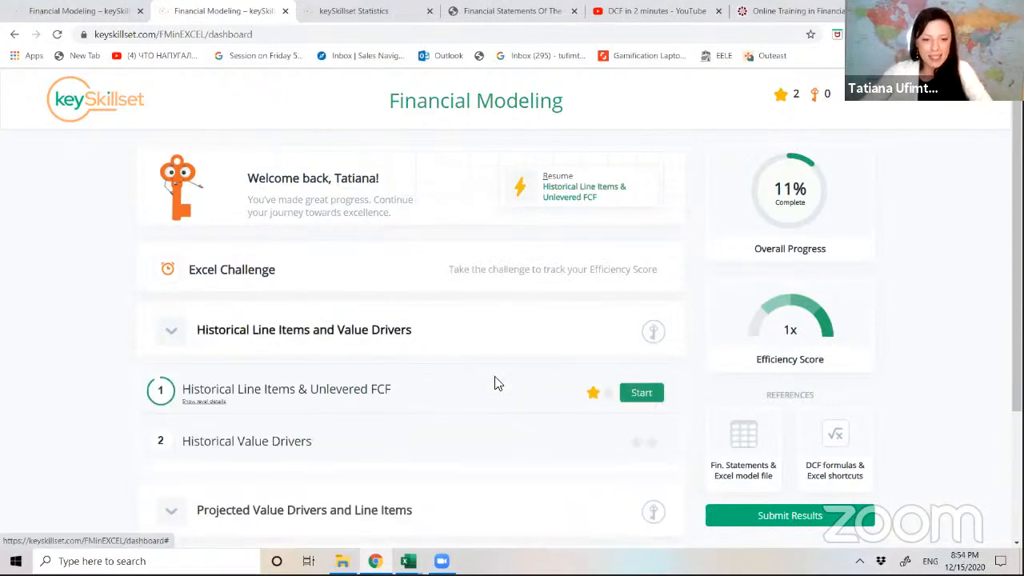
scroll(494, 384, down, 1)
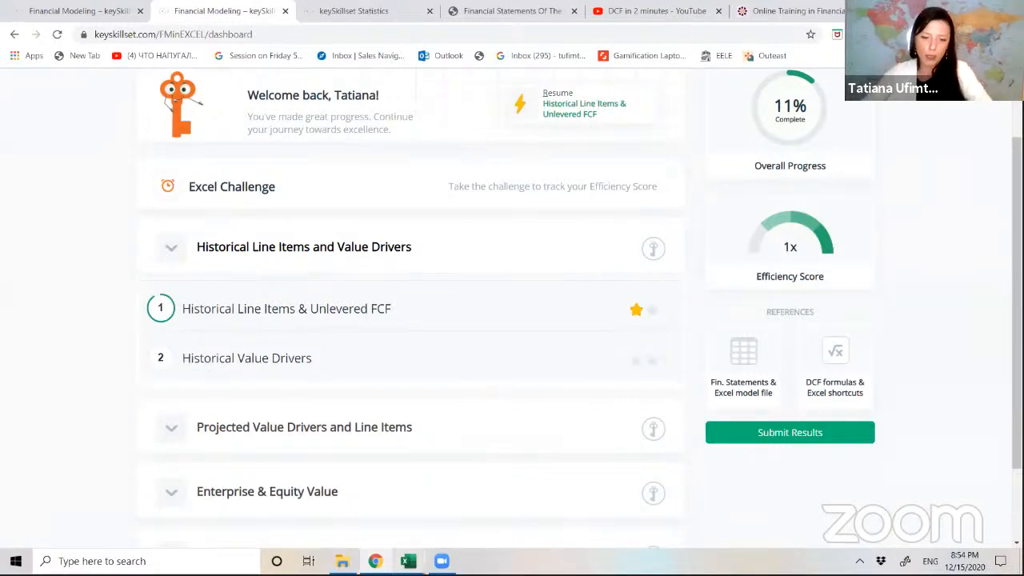
Switch to the DCF Financial Model try workbook in Excel and show its Step 1 sheet
mouse_move(408, 561)
click(355, 501)
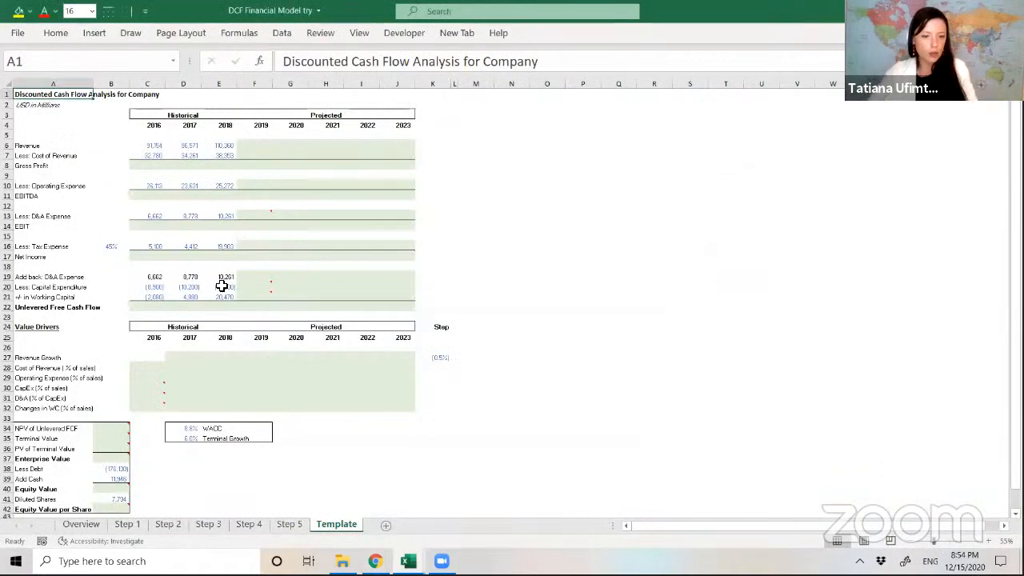
key(ctrl+Page_Up)
key(ctrl+Page_Up)
key(ctrl+Page_Up)
key(ctrl+Page_Up)
key(ctrl+Page_Up)
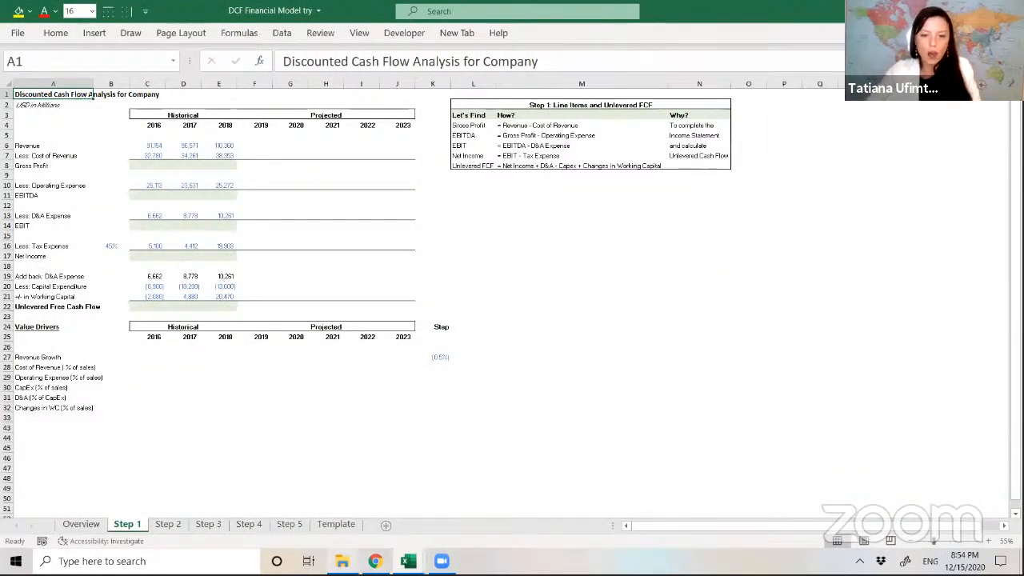
Return to the keySkillset dashboard in Chrome and start level 1, Historical Line Items & Unlevered FCF
click(376, 560)
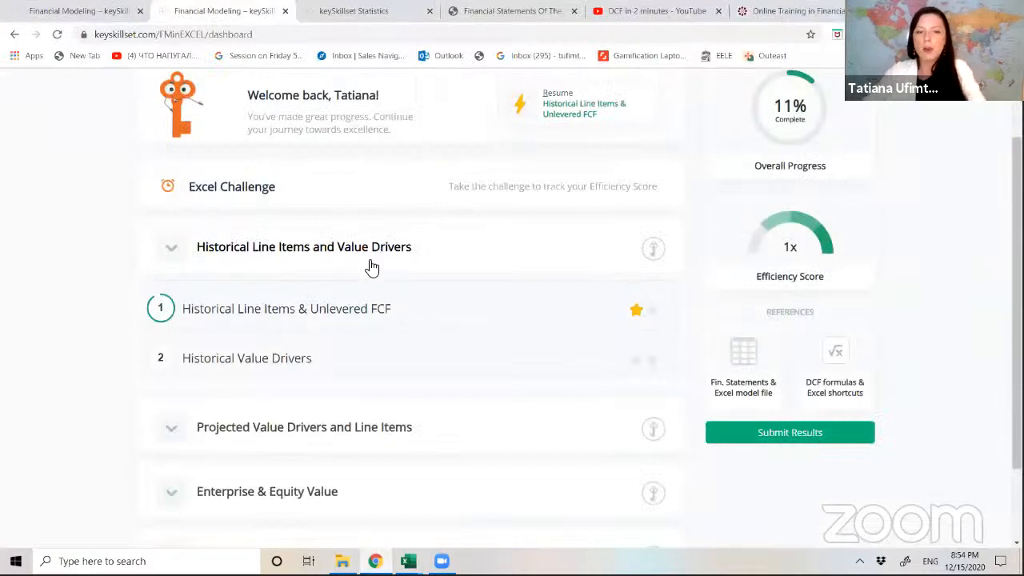
mouse_move(291, 315)
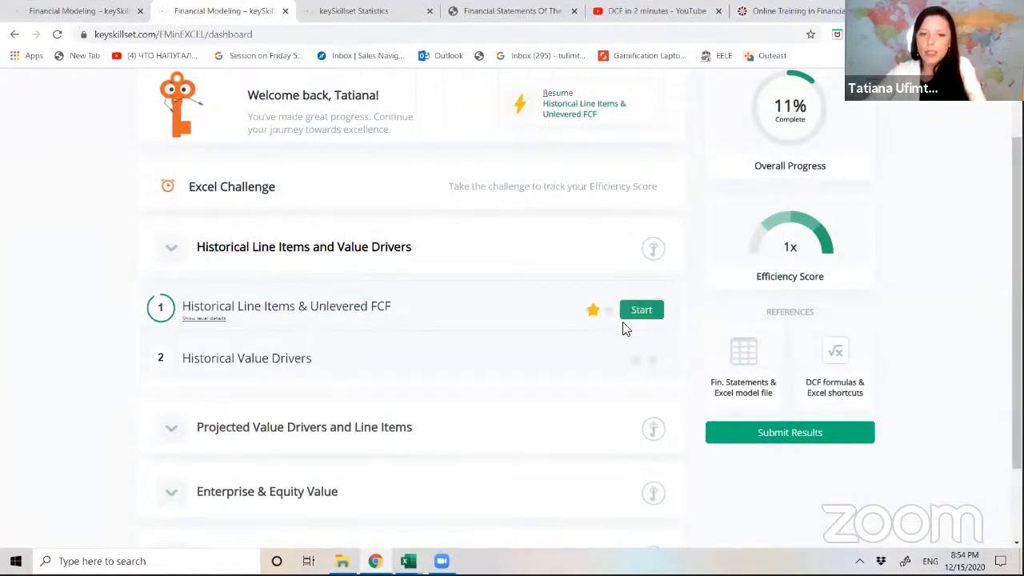
click(646, 316)
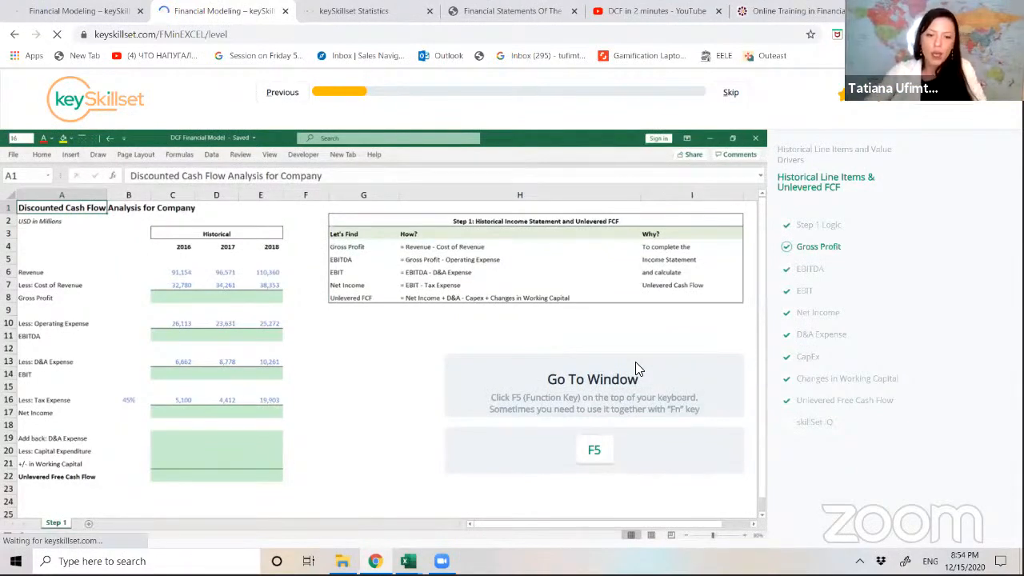
Acknowledge the Step 1 Logic tip and go to cell C8 with Go To in the Gross Profit exercise
key(F5)
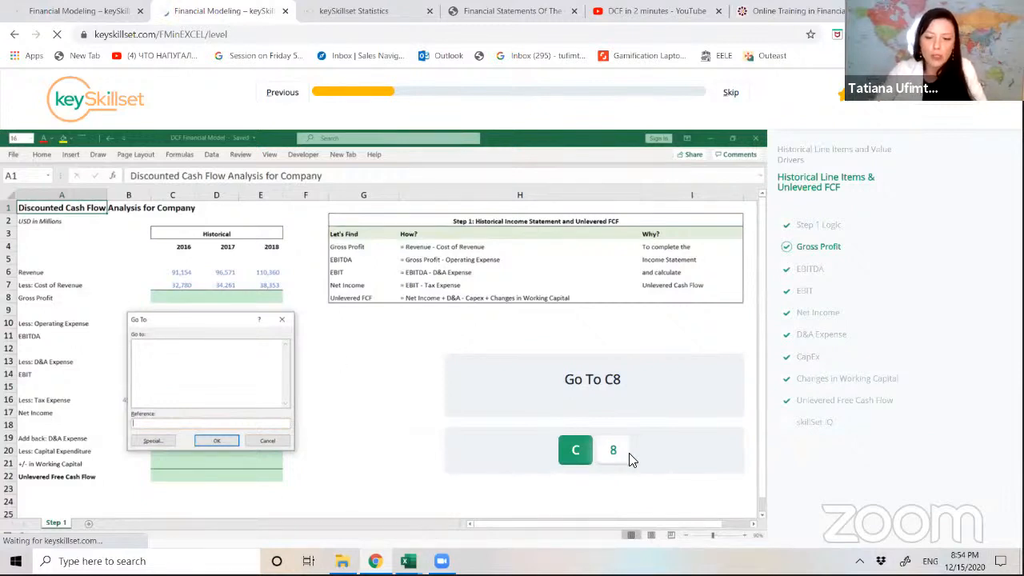
text(c)
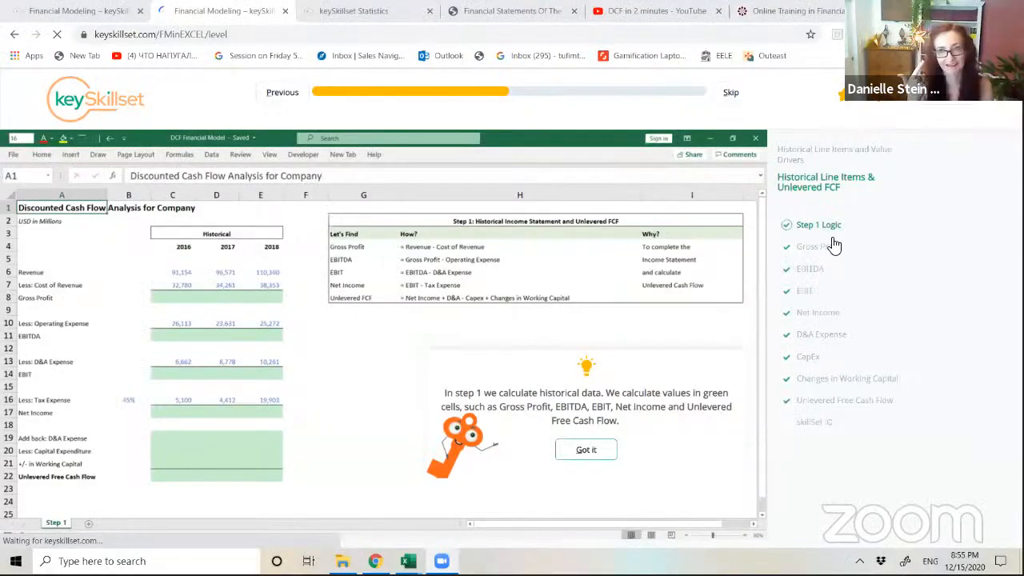
click(608, 454)
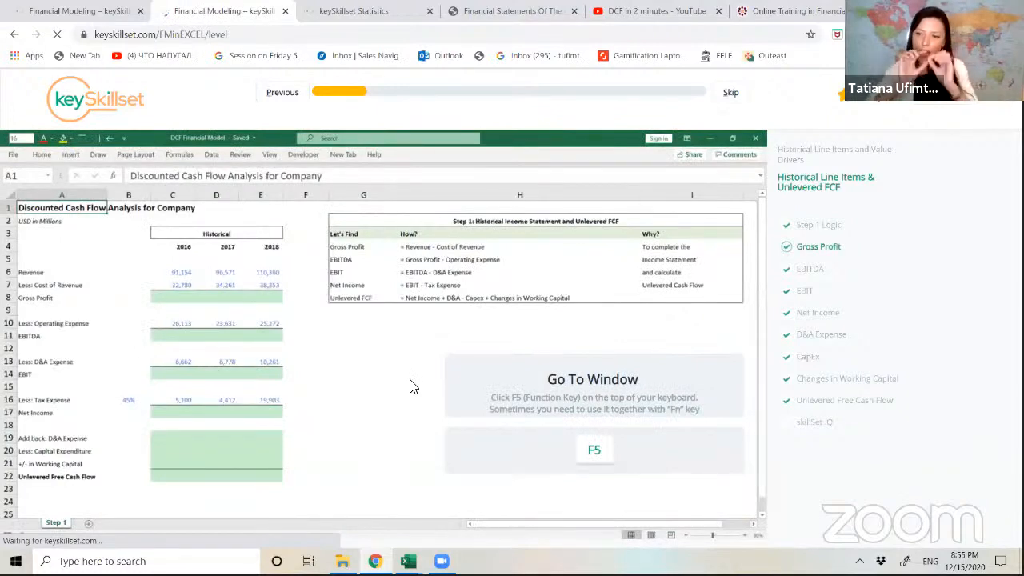
key(F5)
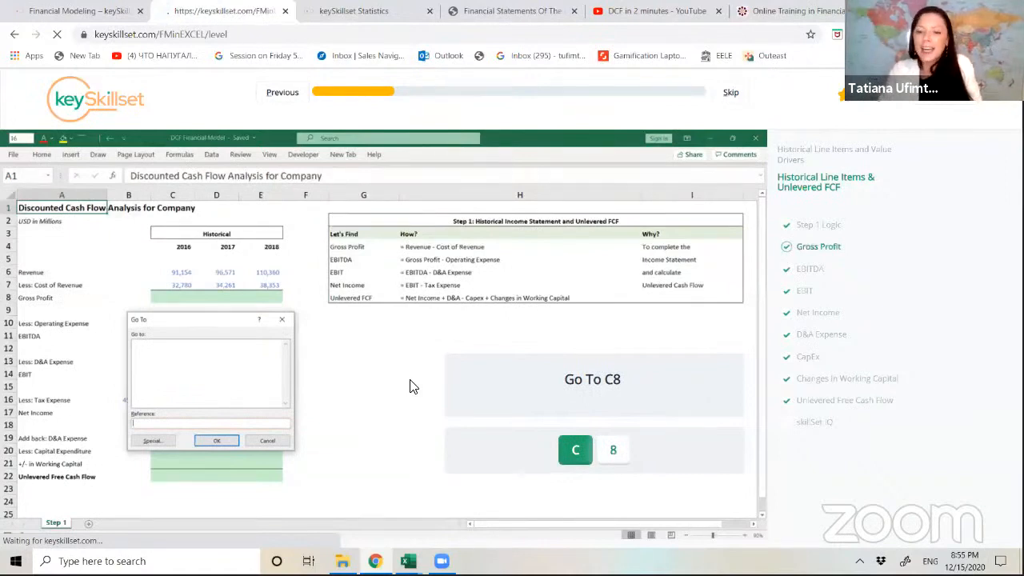
text(c)
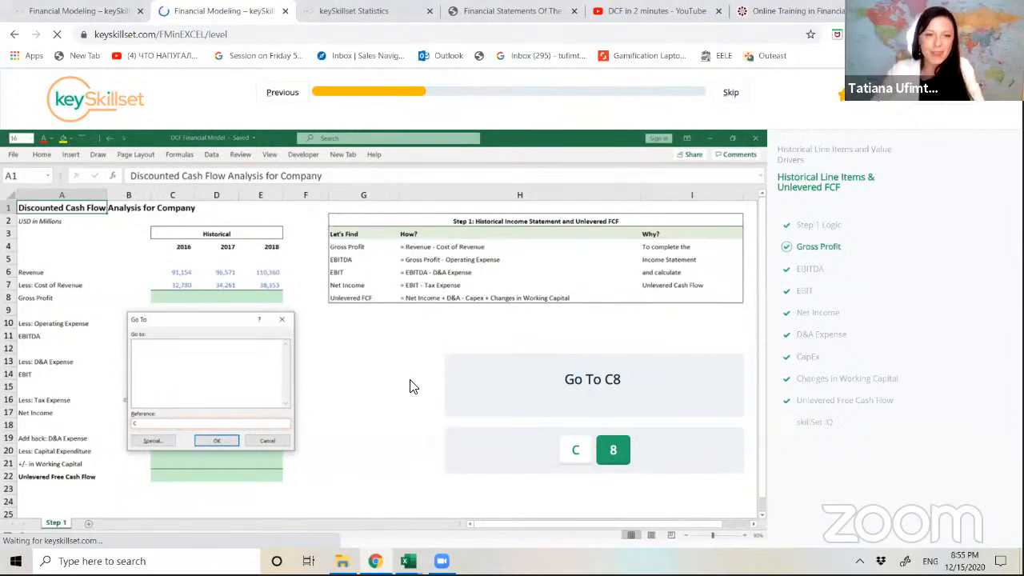
text(8)
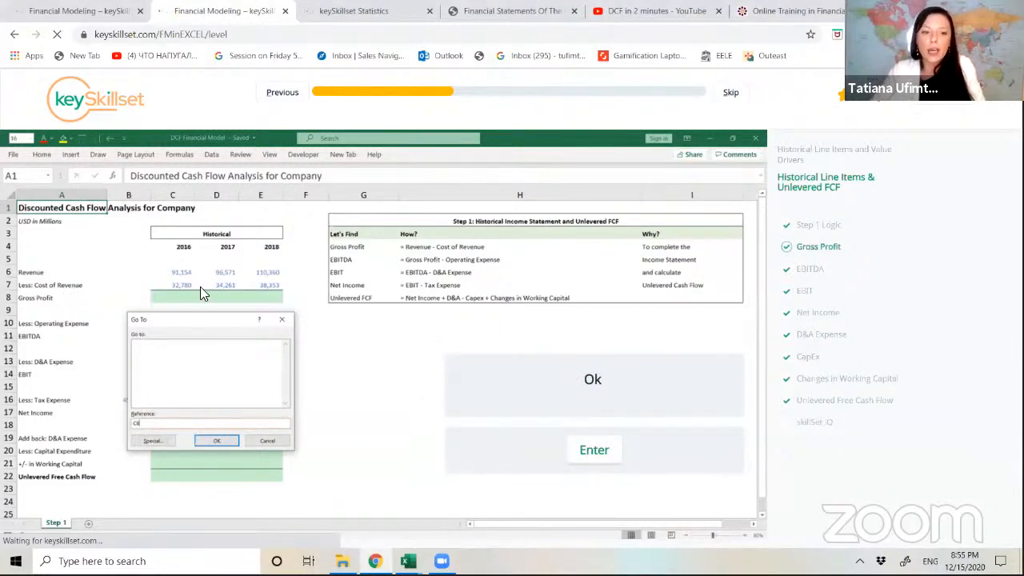
key(Return)
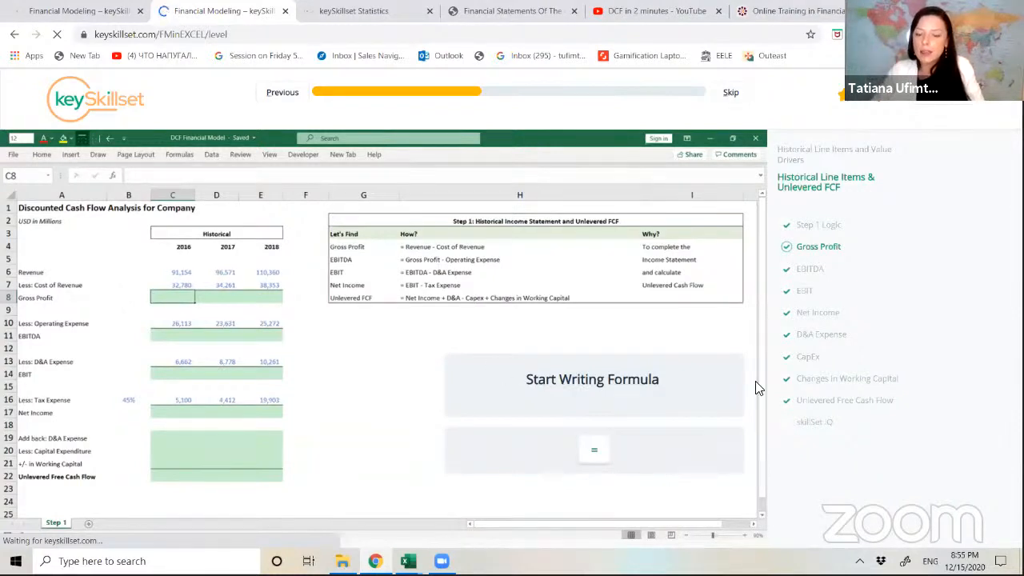
Enter the 2016 Gross Profit formula =C6-C7 in cell C8, subtracting Cost of Revenue from Revenue
text(=)
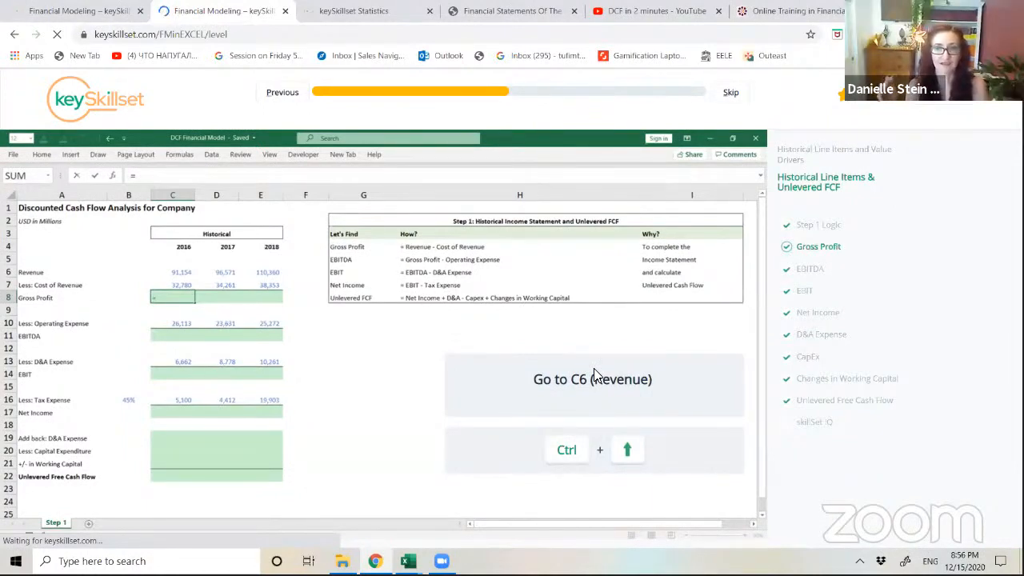
key(ctrl+Up)
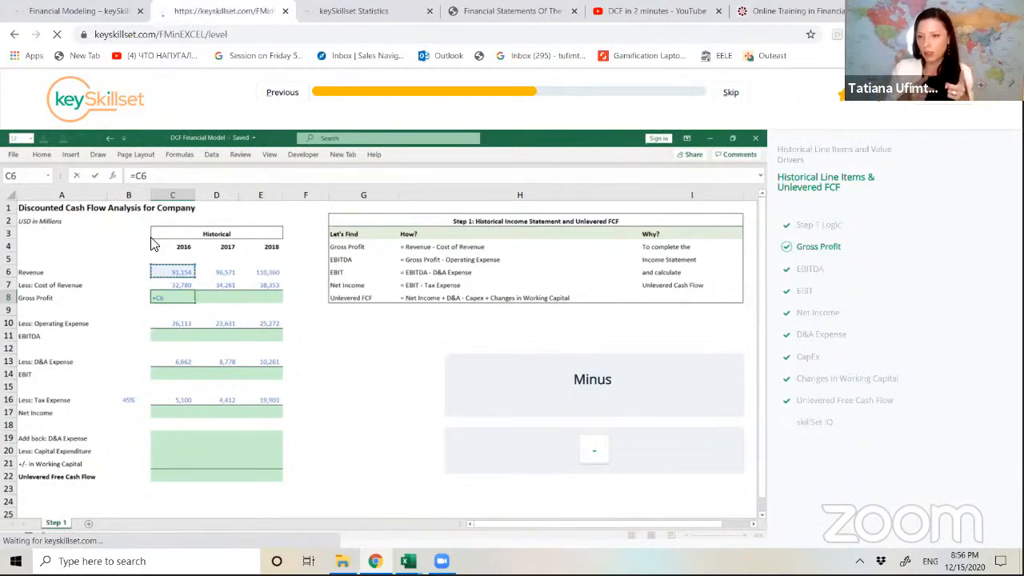
text(-)
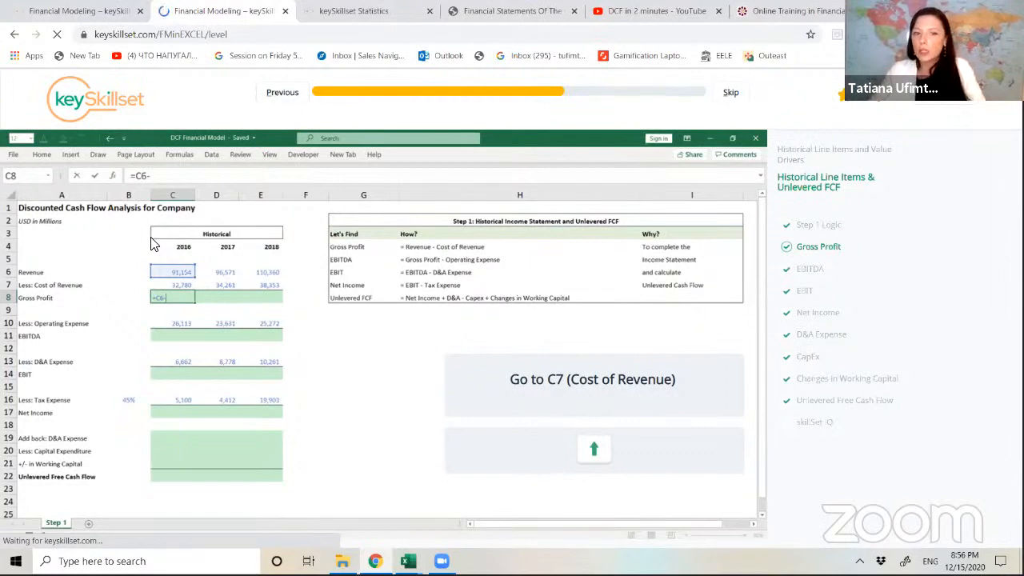
key(Up)
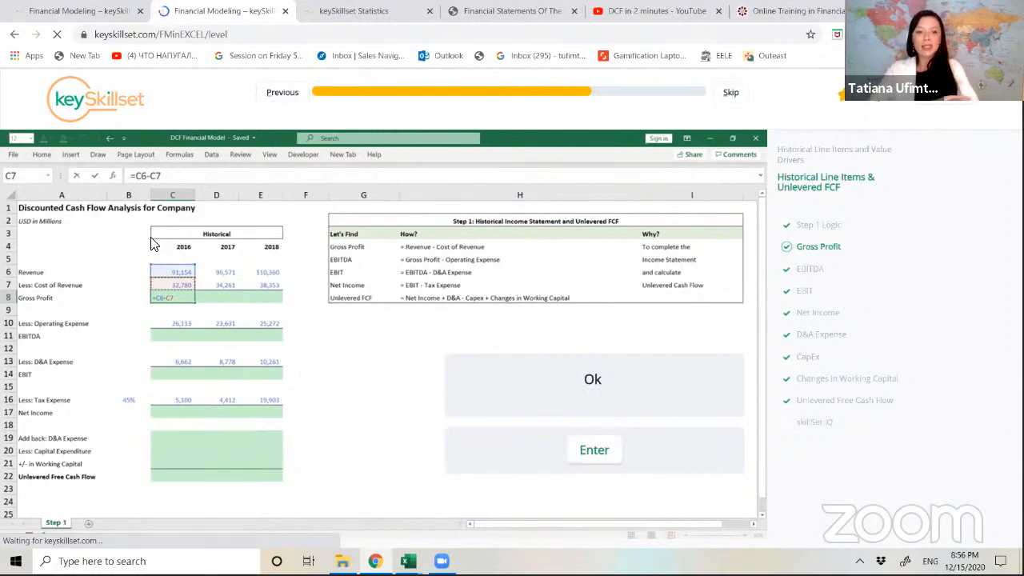
key(Return)
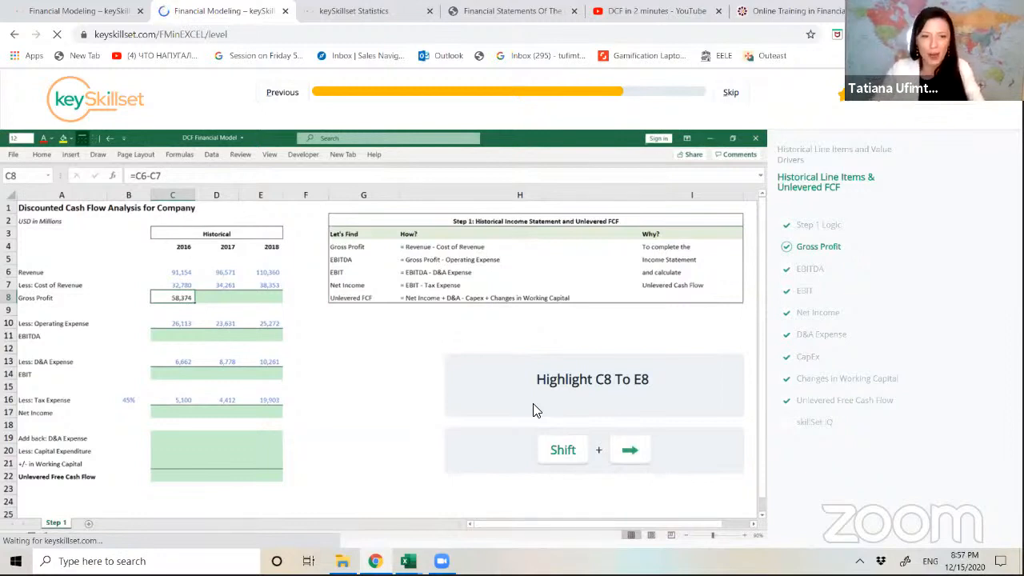
Fill the Gross Profit formula and format from C8 across to E8 for 2017 and 2018
key(shift+Right)
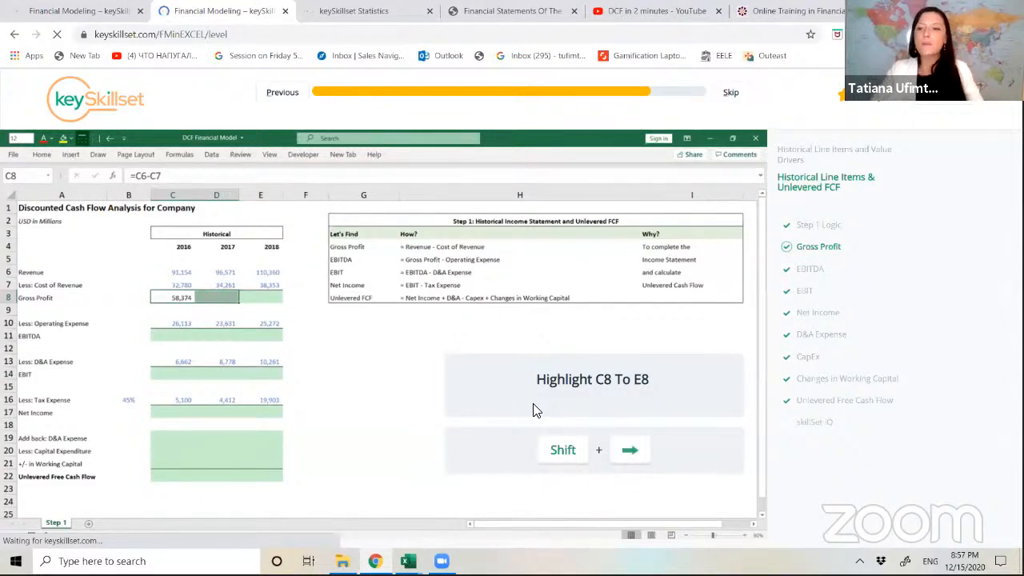
key(shift+Right)
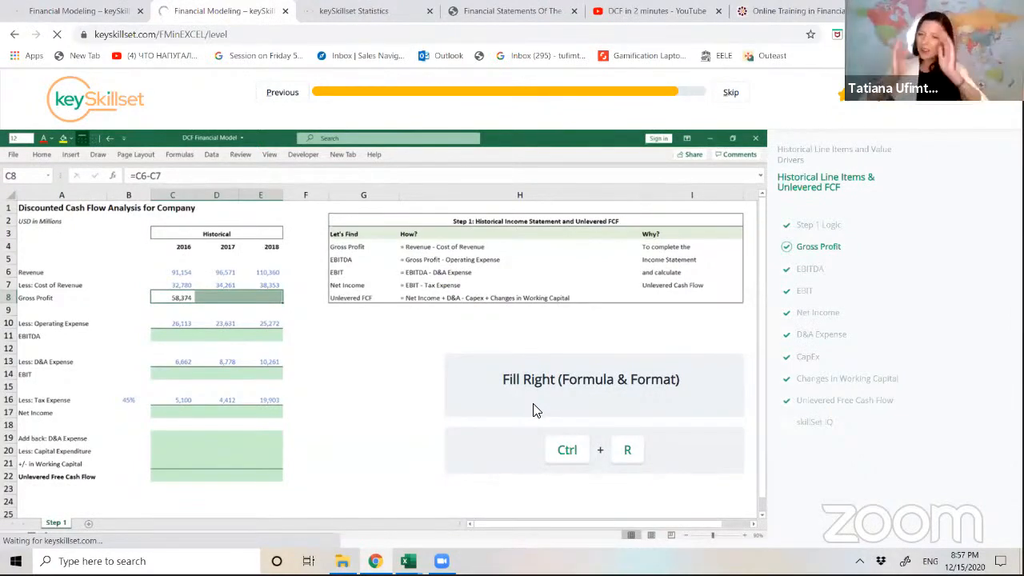
key(ctrl+r)
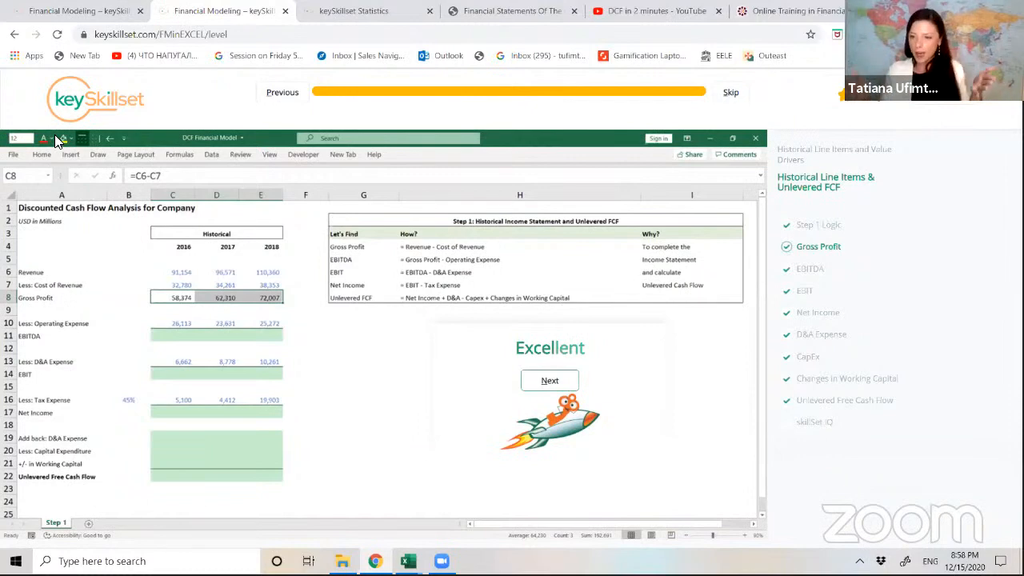
Return to the Financial Modeling dashboard and expand its Projected Value Drivers and Line Items section
click(88, 119)
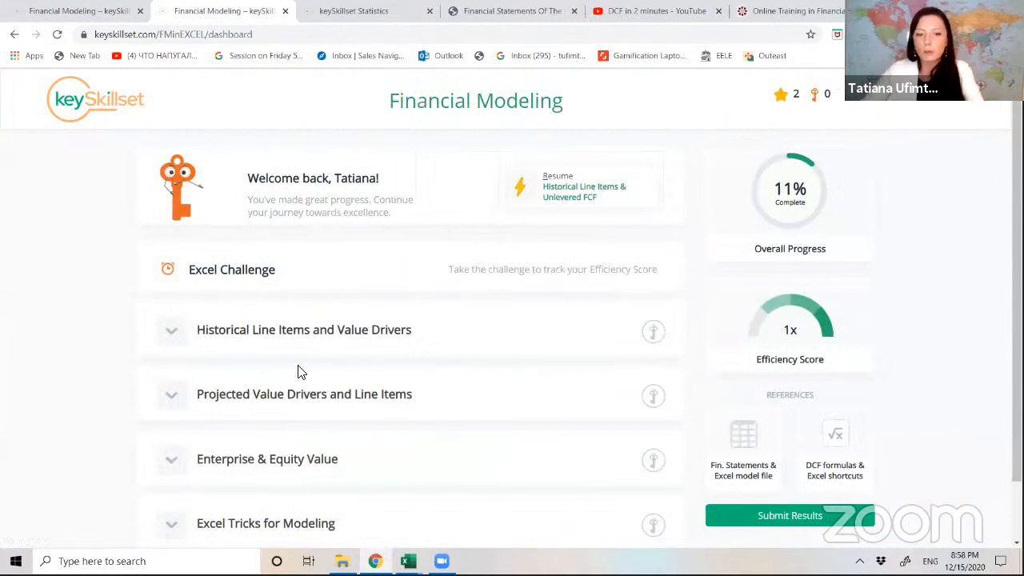
scroll(297, 371, down, 1)
scroll(320, 370, up, 1)
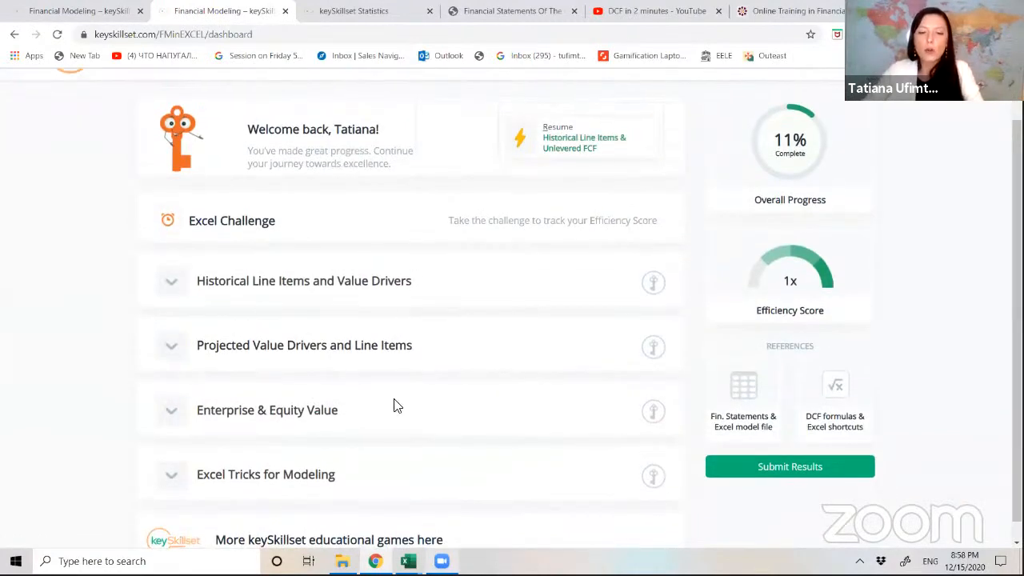
click(403, 370)
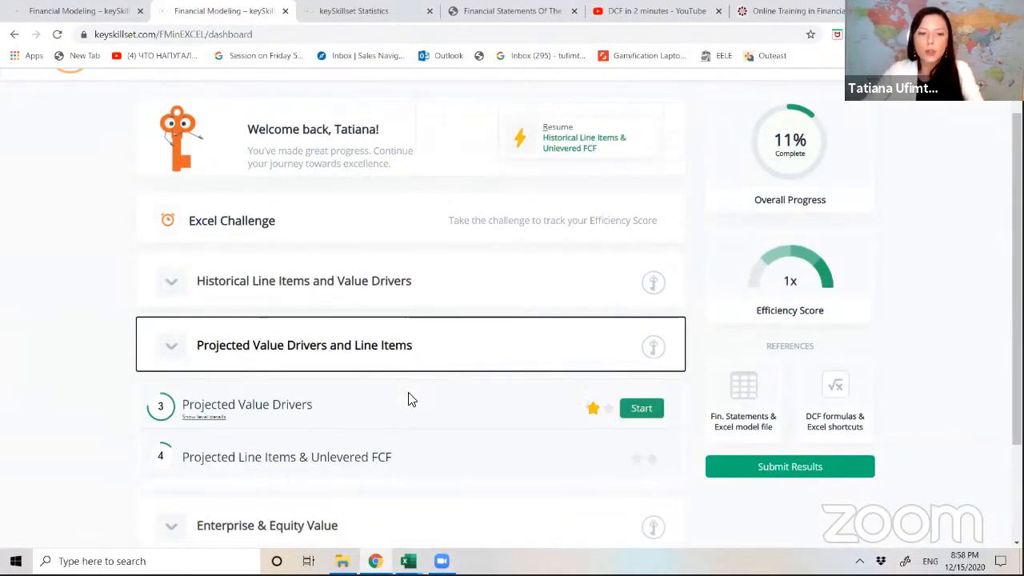
scroll(401, 519, down, 1)
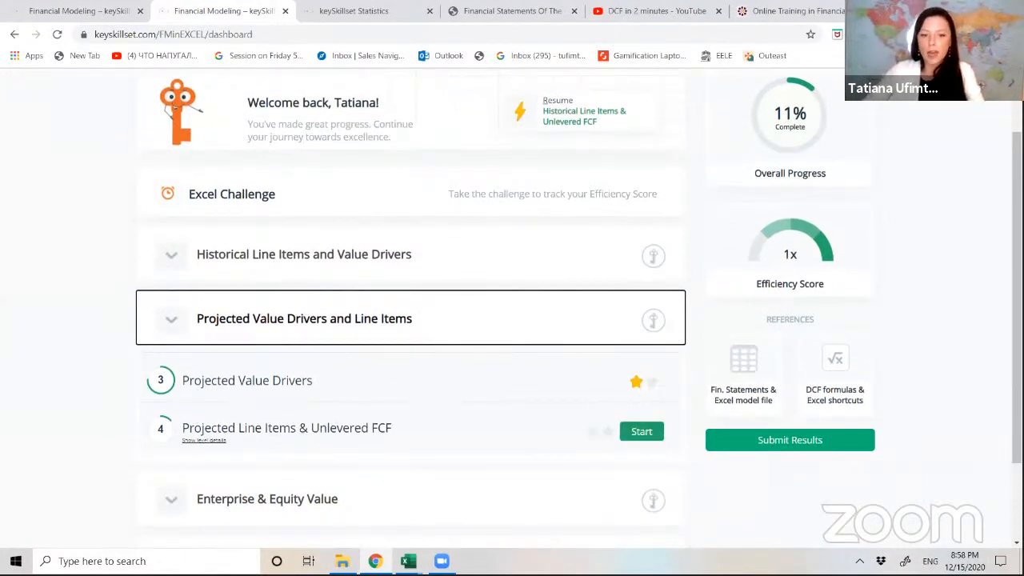
Switch to the DCF Financial Model try workbook in Excel and show its Step 3 sheet
mouse_move(408, 561)
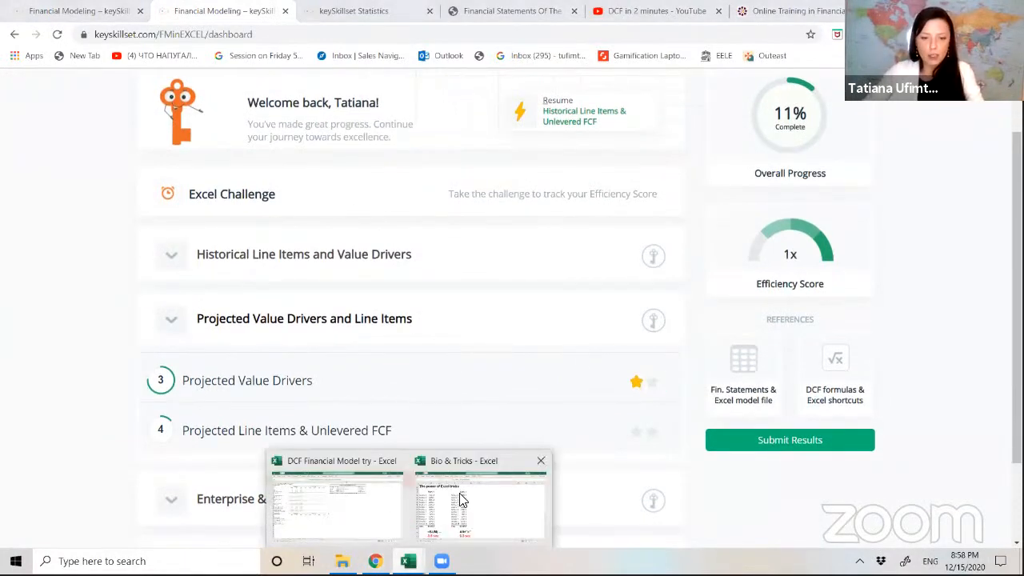
click(366, 497)
key(ctrl+Page_Down)
key(ctrl+Page_Down)
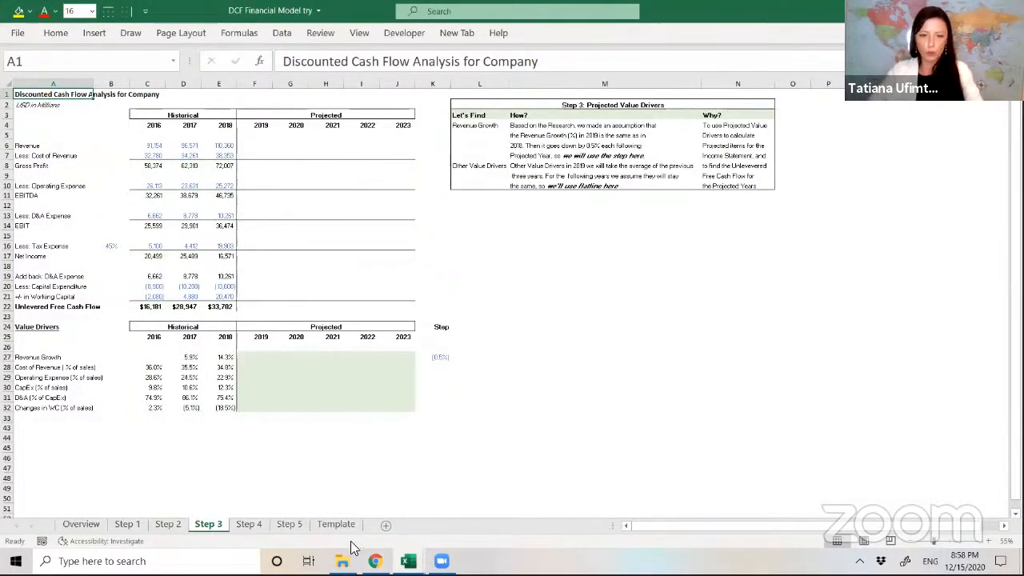
Switch back to the keySkillset dashboard in Chrome and start level 3, Projected Value Drivers
click(376, 561)
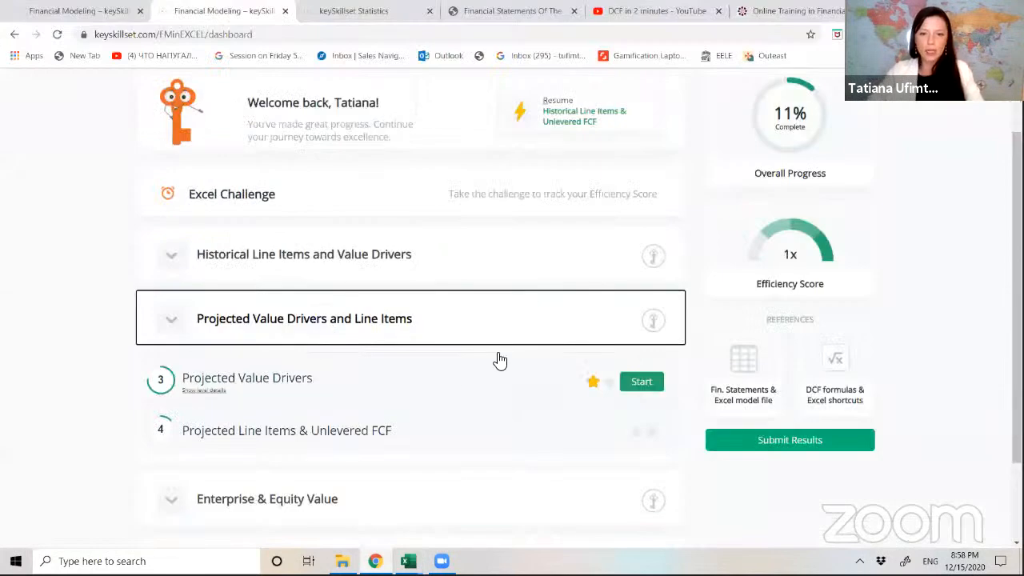
click(643, 386)
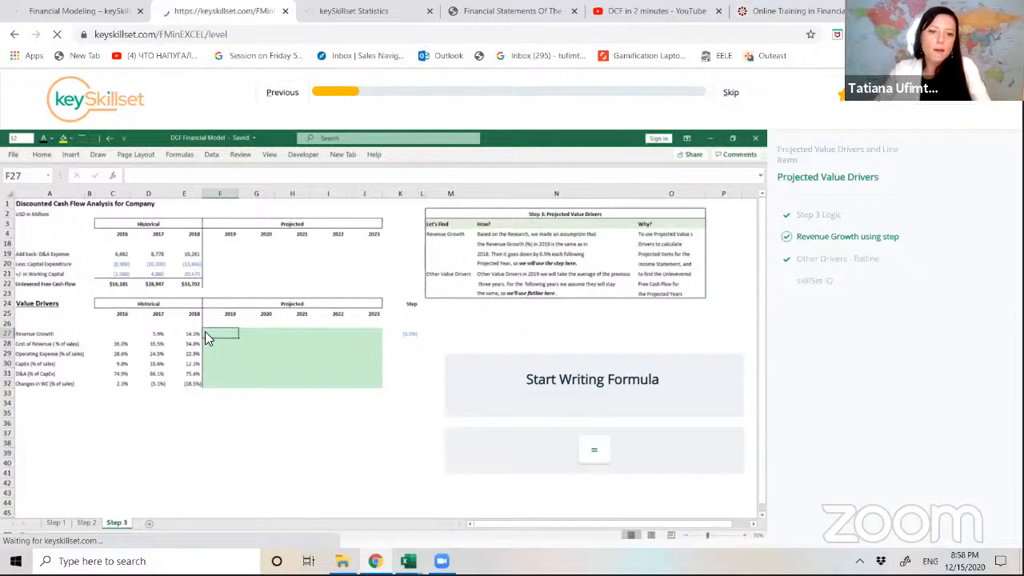
Set the 2019 Revenue Growth in F27 equal to the 2018 rate with the formula =E27
text(=)
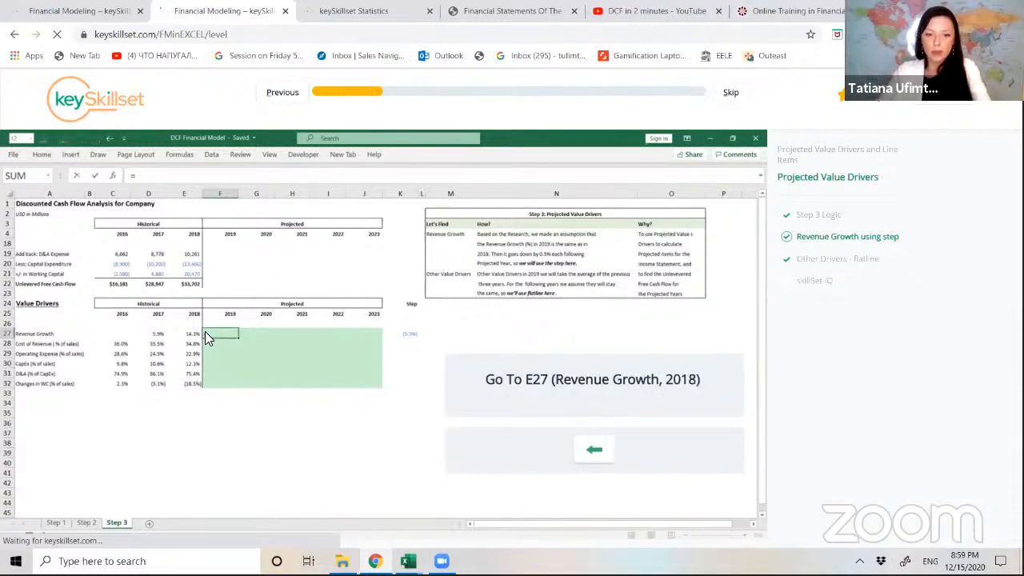
key(Left)
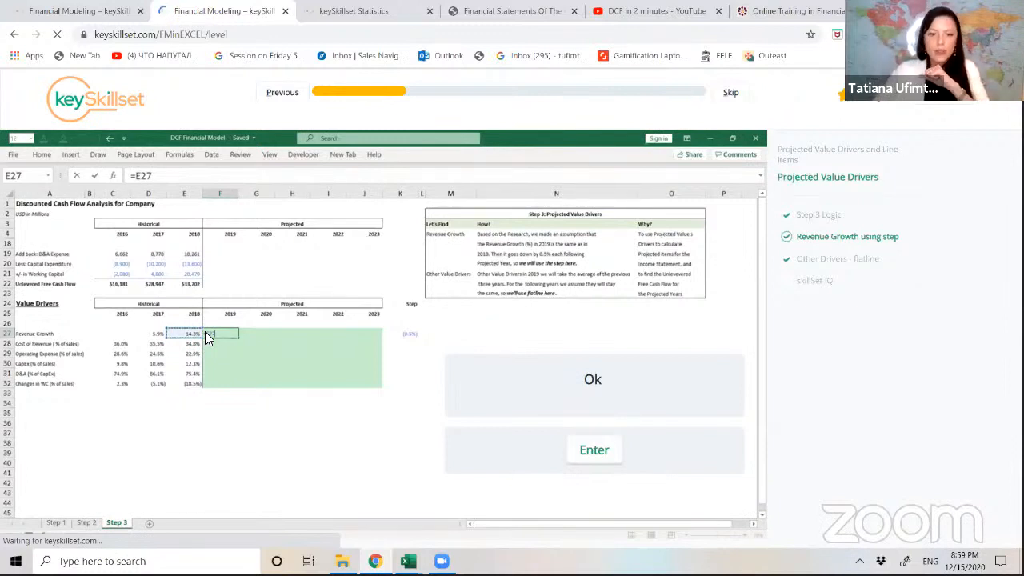
key(Return)
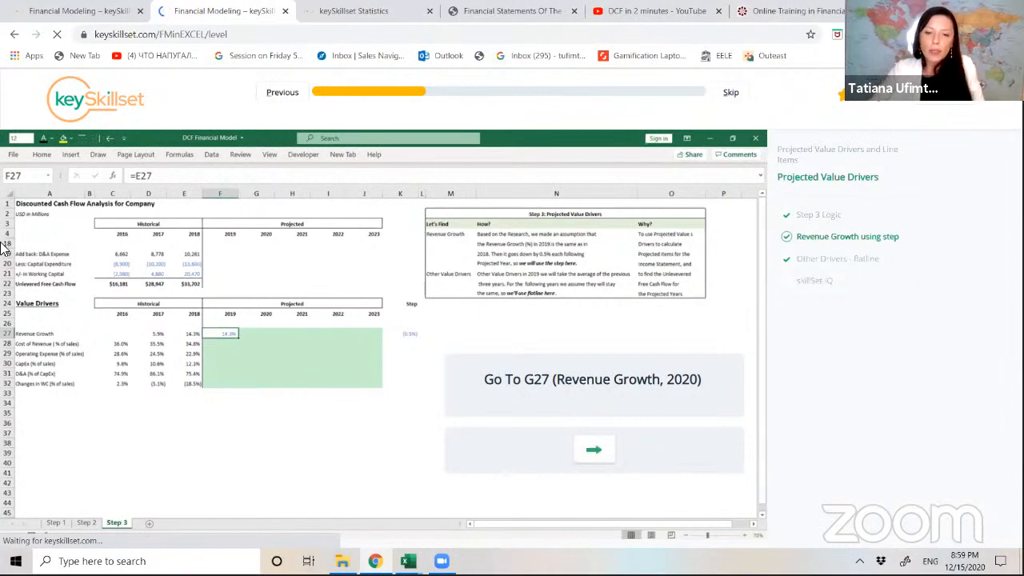
Enter the 2020 Revenue Growth formula =F27+$K$27 in G27, with the step cell K27 anchored
key(Right)
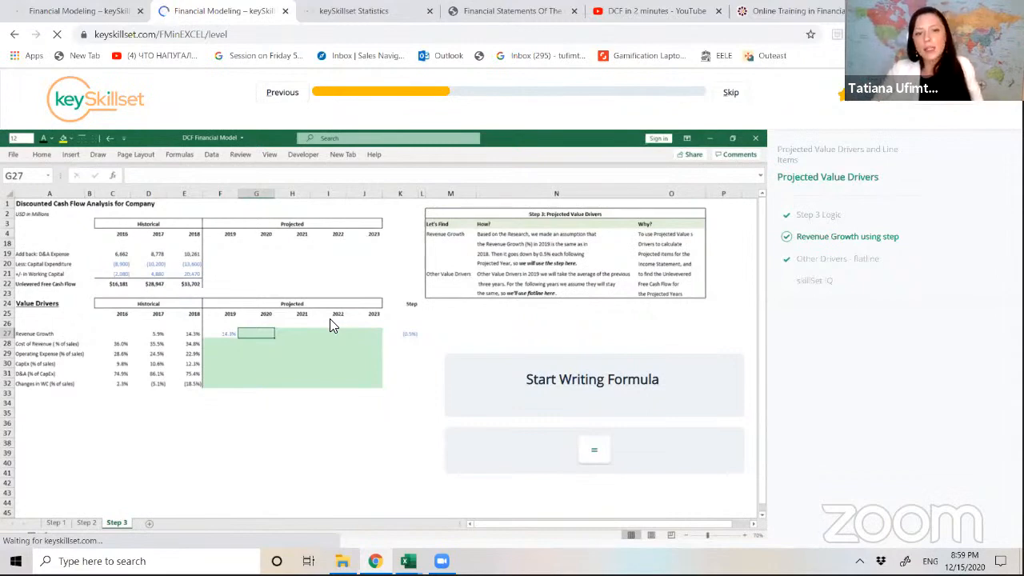
text(=)
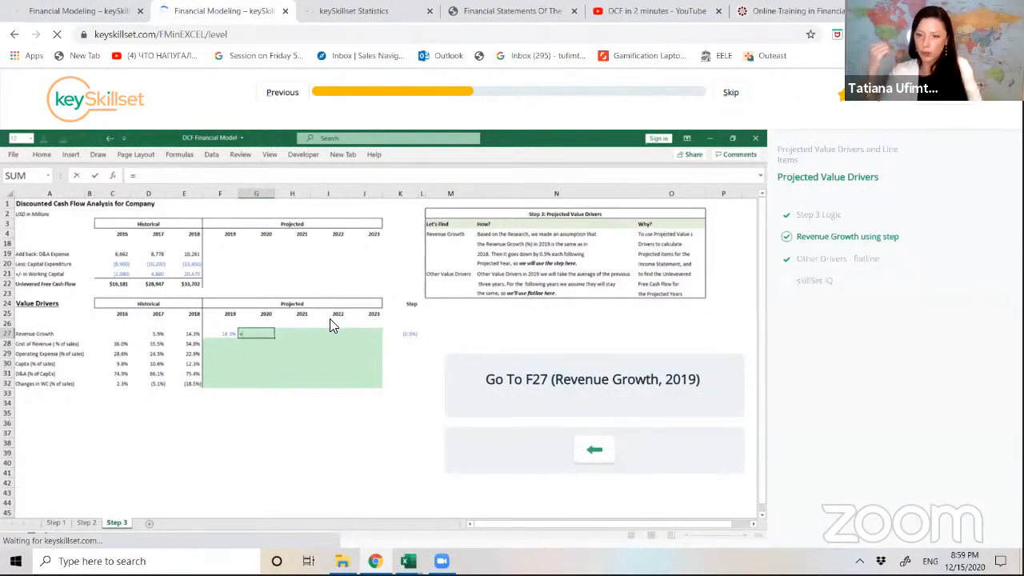
key(Left)
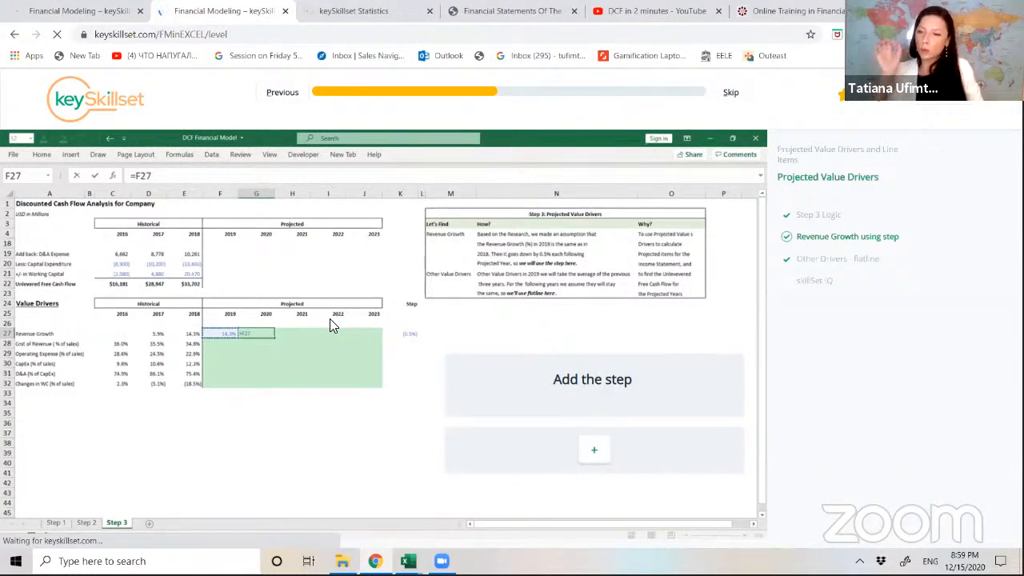
text(+)
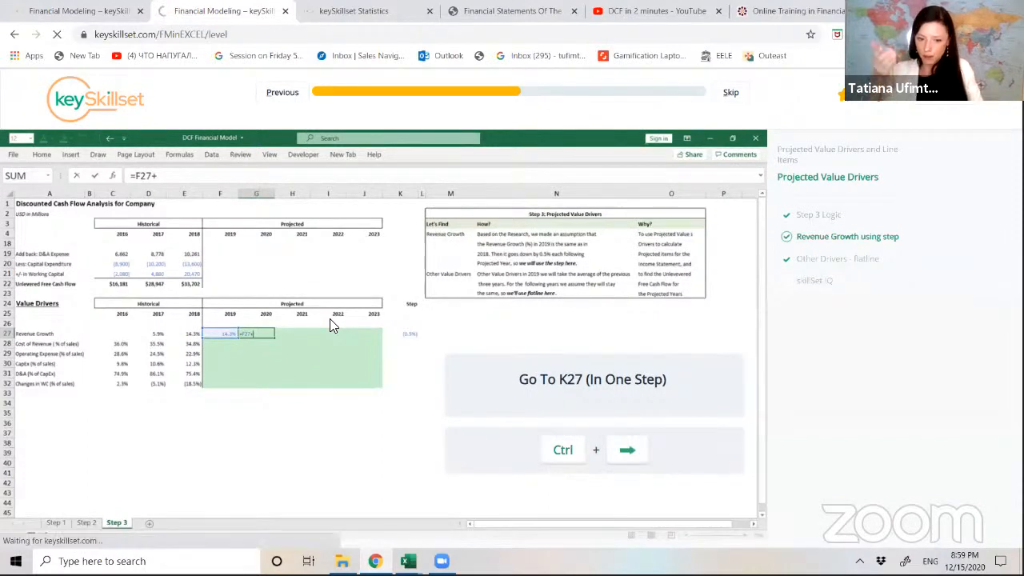
key(ctrl+Right)
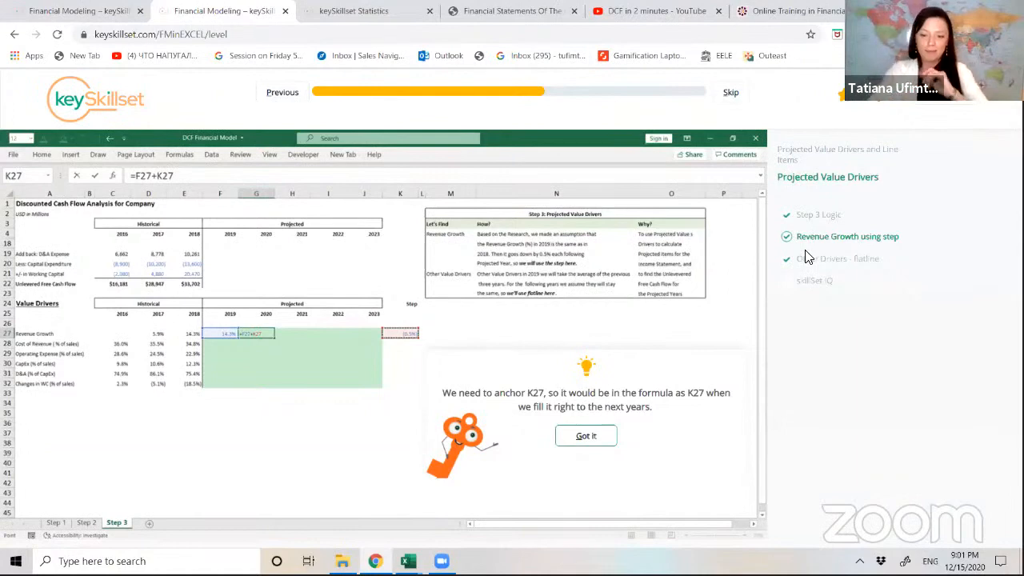
key(g)
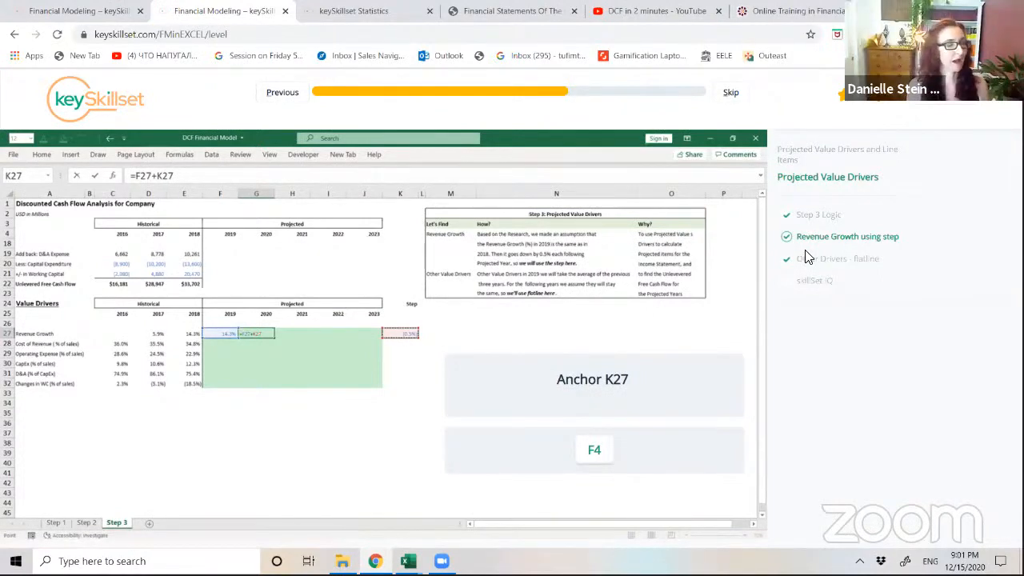
key(F4)
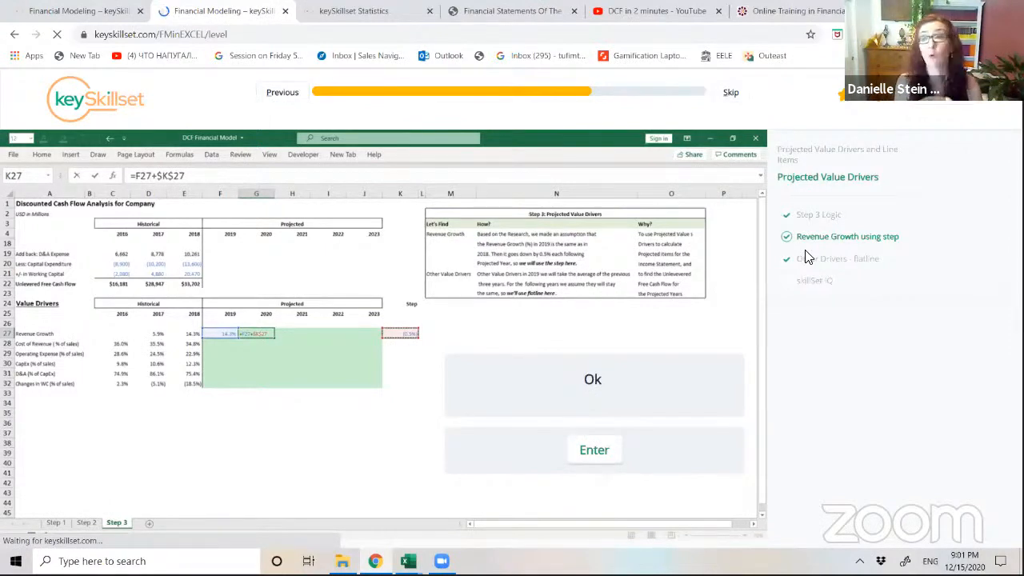
key(Return)
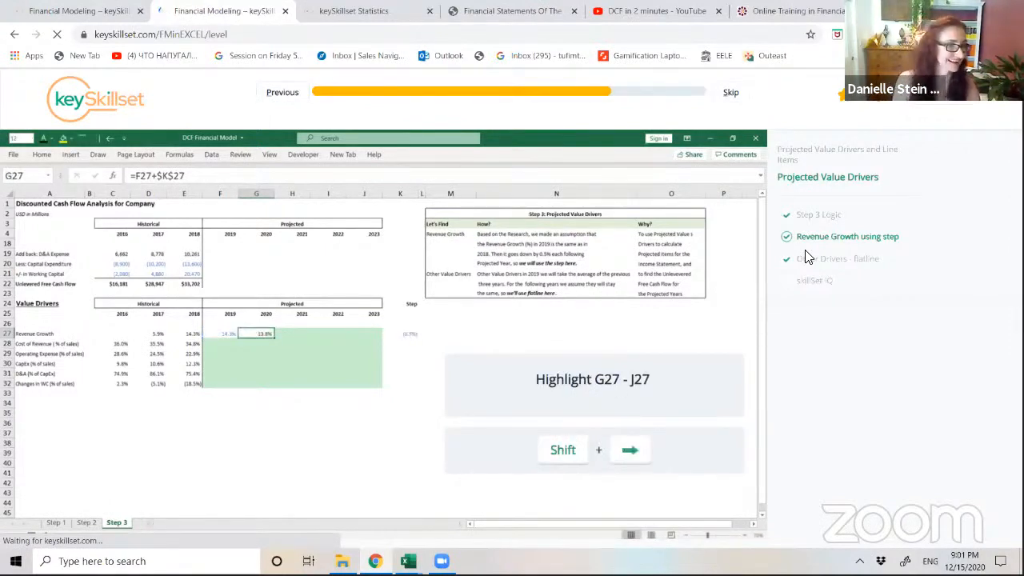
Fill the Revenue Growth formula and format from G27 across to J27 for the years through 2023
key(shift+Right)
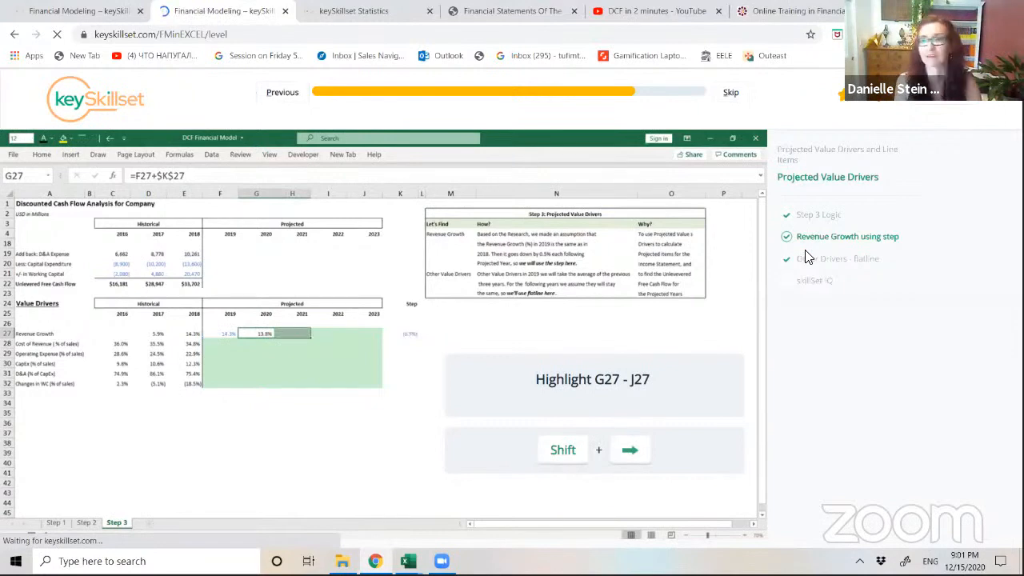
key(shift+Right)
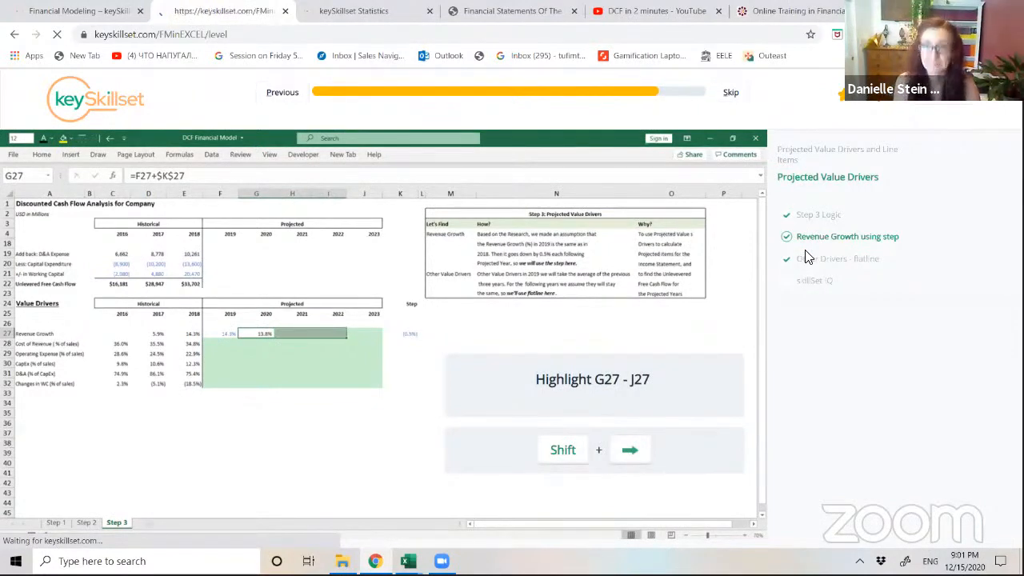
key(shift+Right)
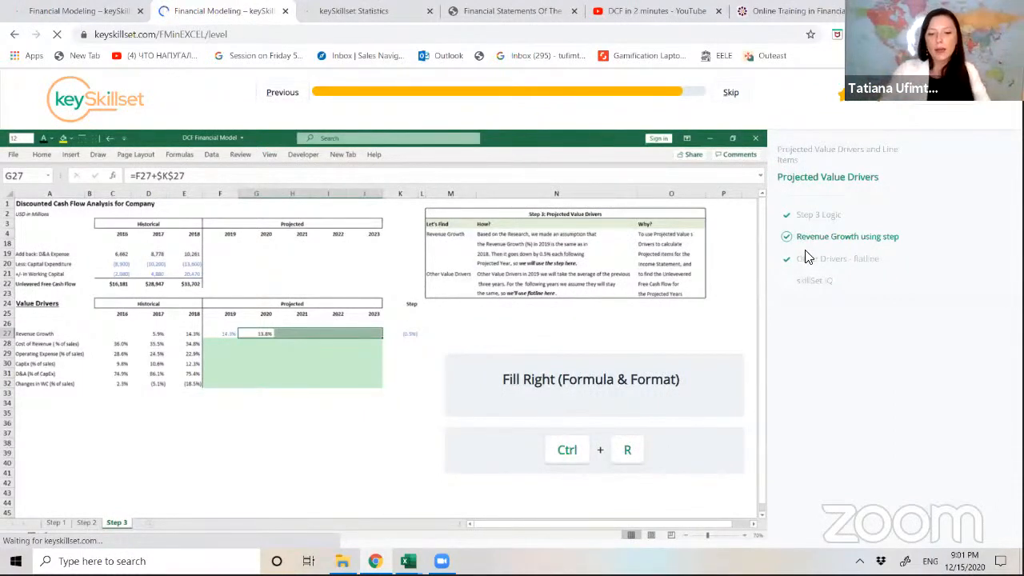
key(ctrl+r)
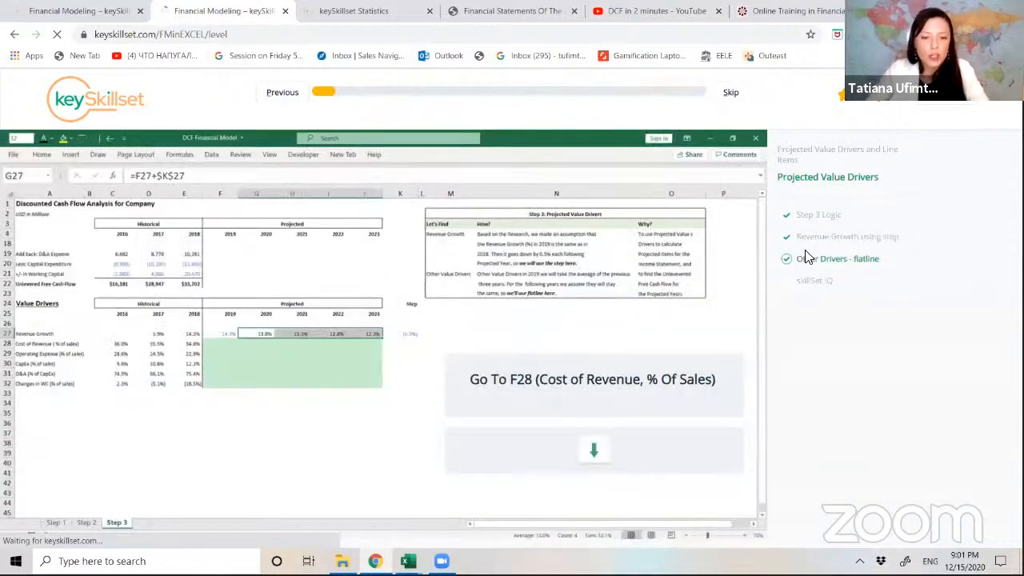
Enter the 2019 Cost of Revenue driver in F28 as the three-year historical average with the formula =AVERAGE(C28:E28)
key(Down)
key(Left)
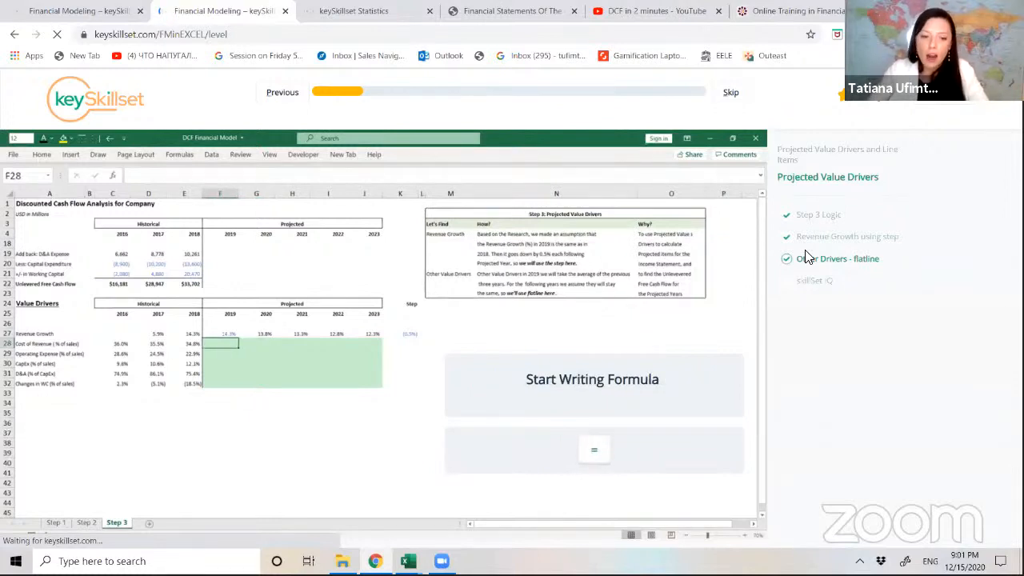
text(=)
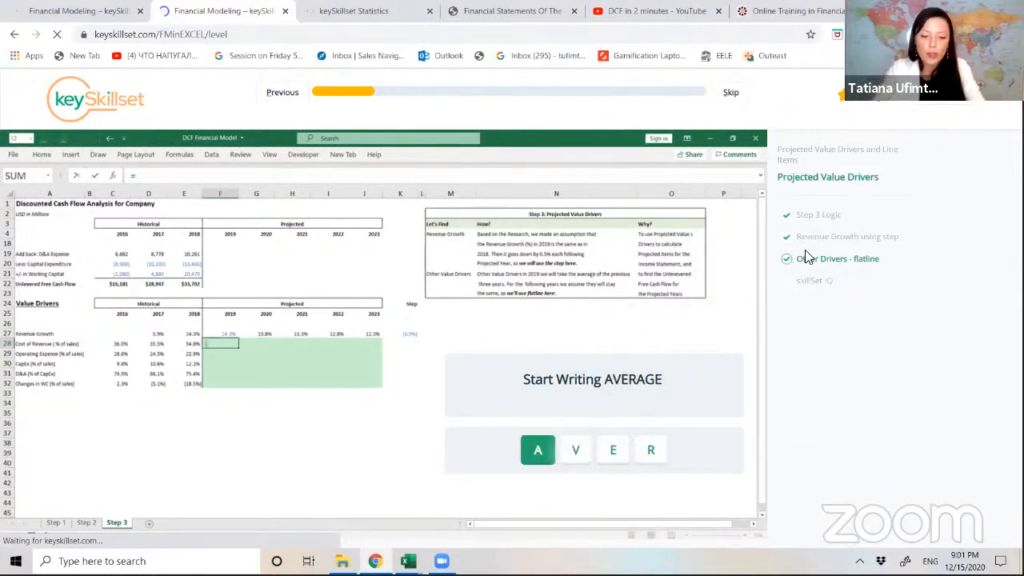
text(A)
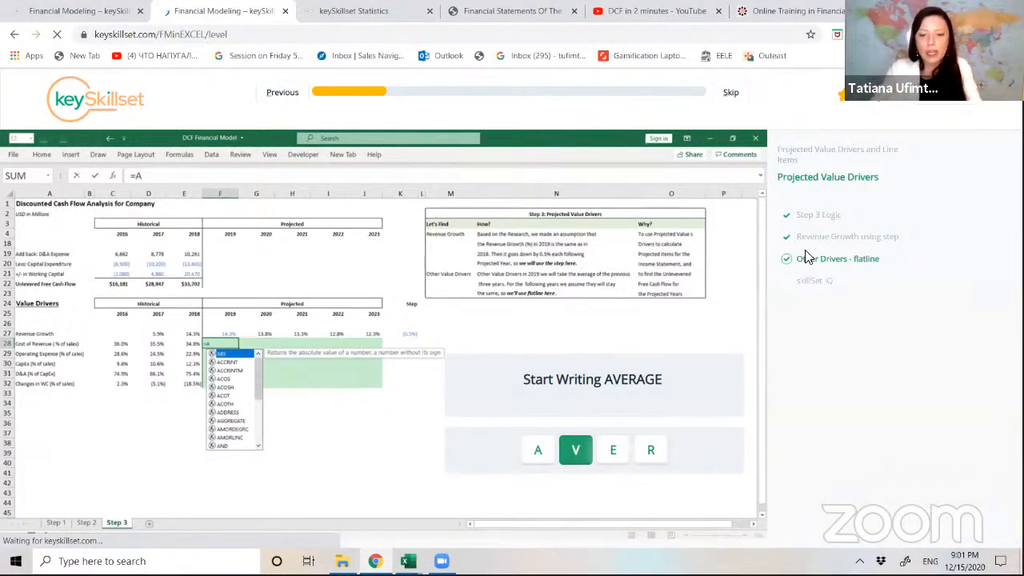
text(VE)
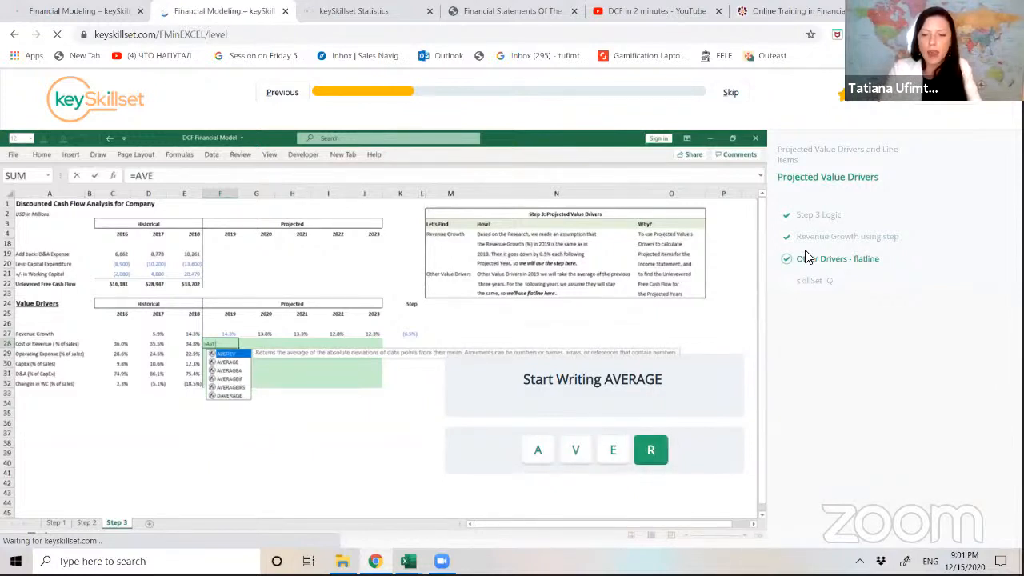
text(R)
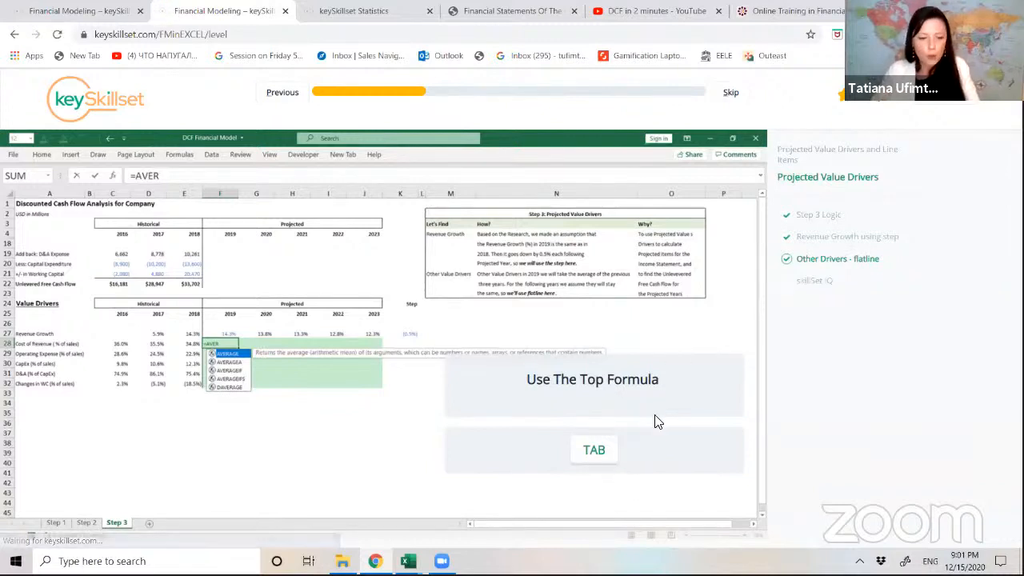
key(Tab)
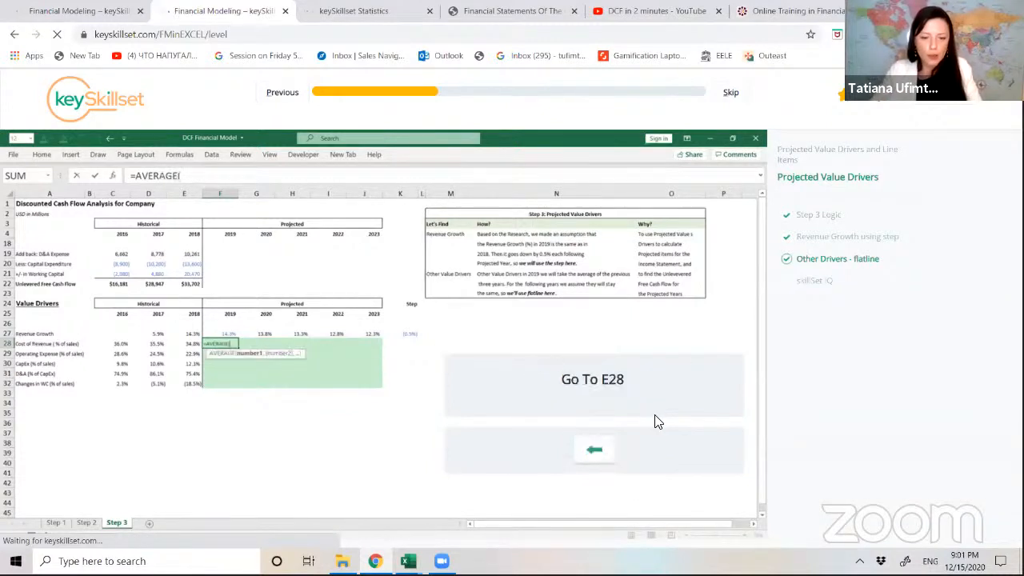
key(Left)
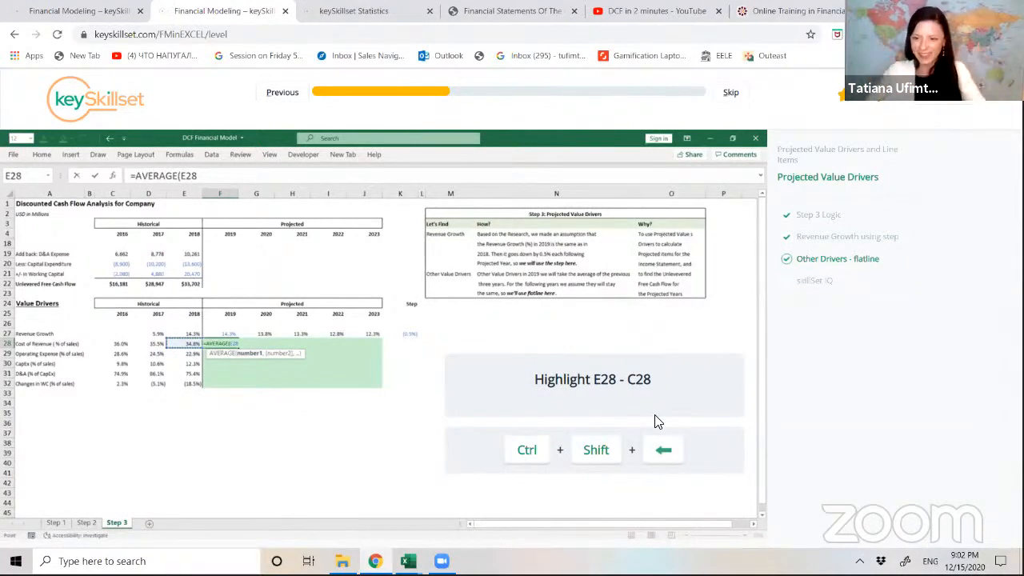
key(ctrl+shift+Left)
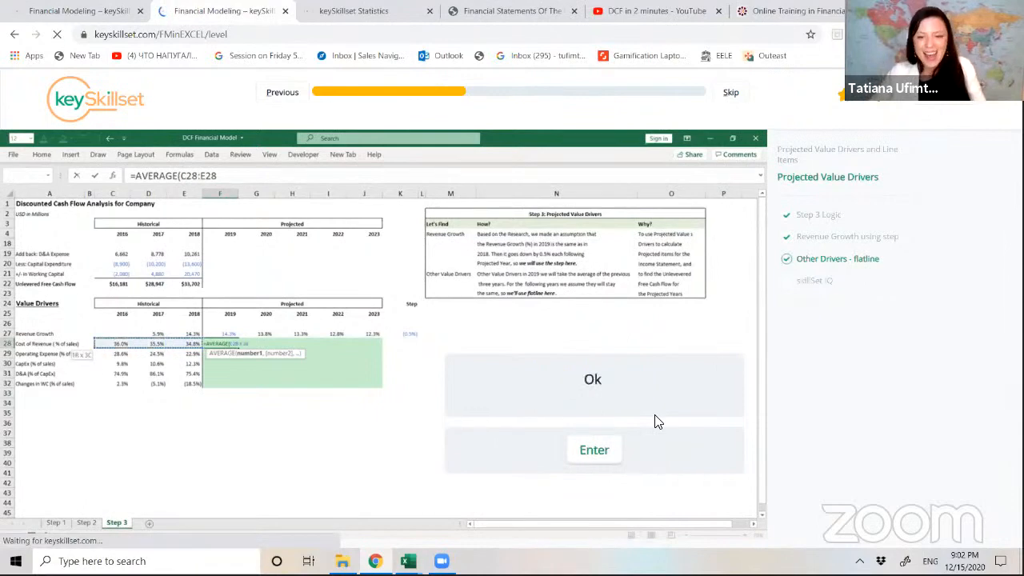
key(Return)
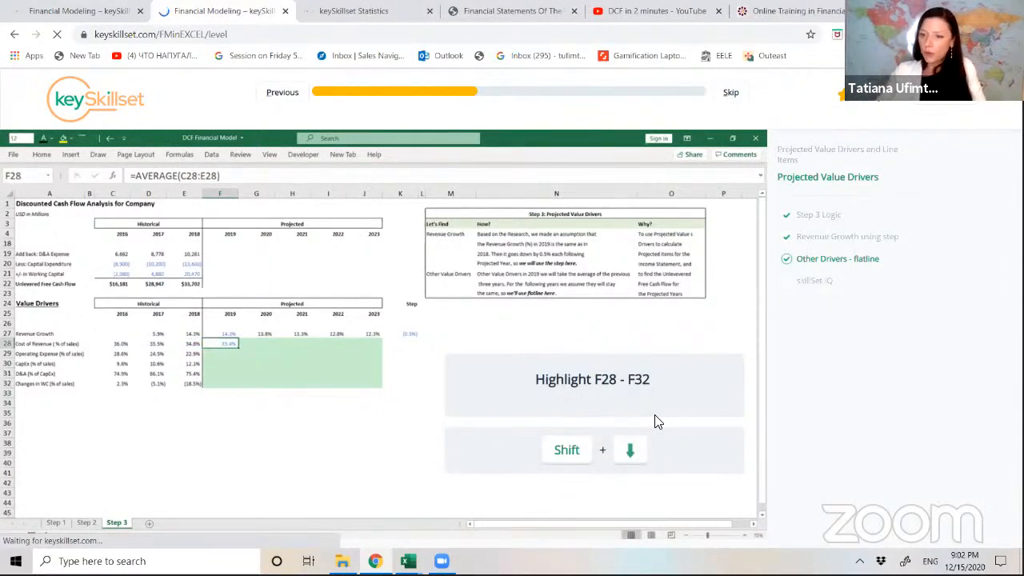
Fill the average formula and format from F28 down to F32 for the other 2019 value drivers
key(shift+Down)
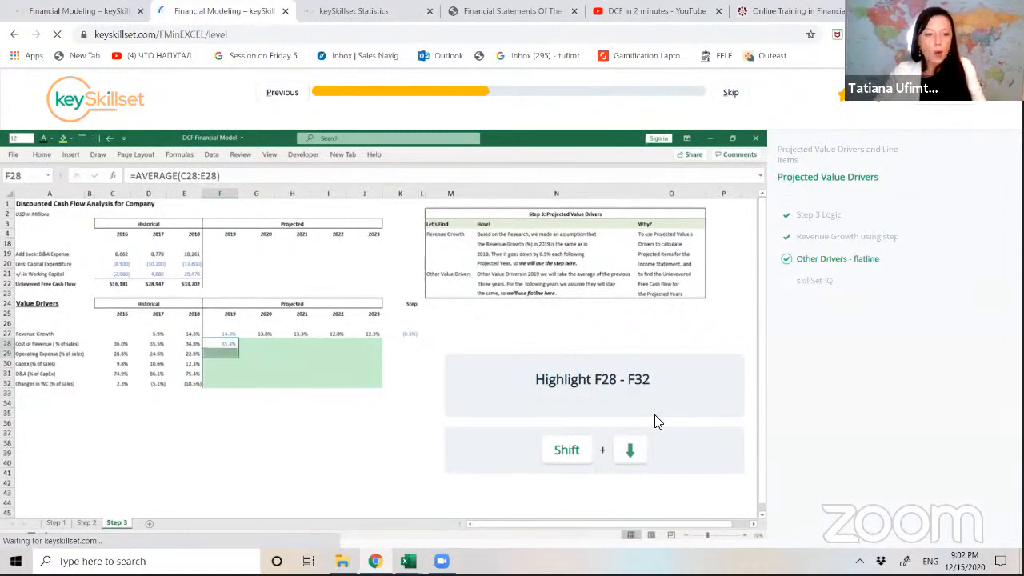
key(shift+Down)
key(shift+Down)
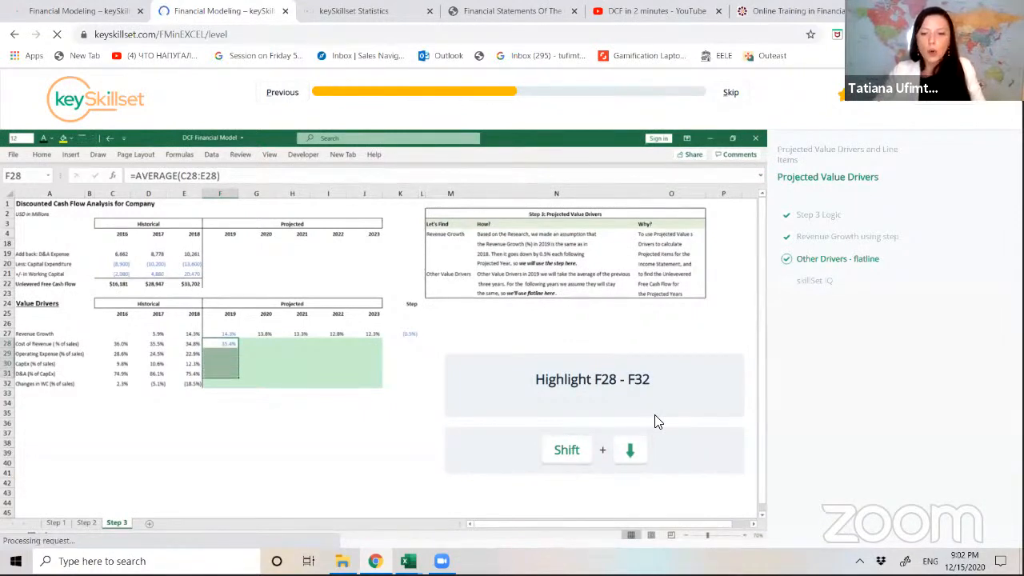
key(shift+Down)
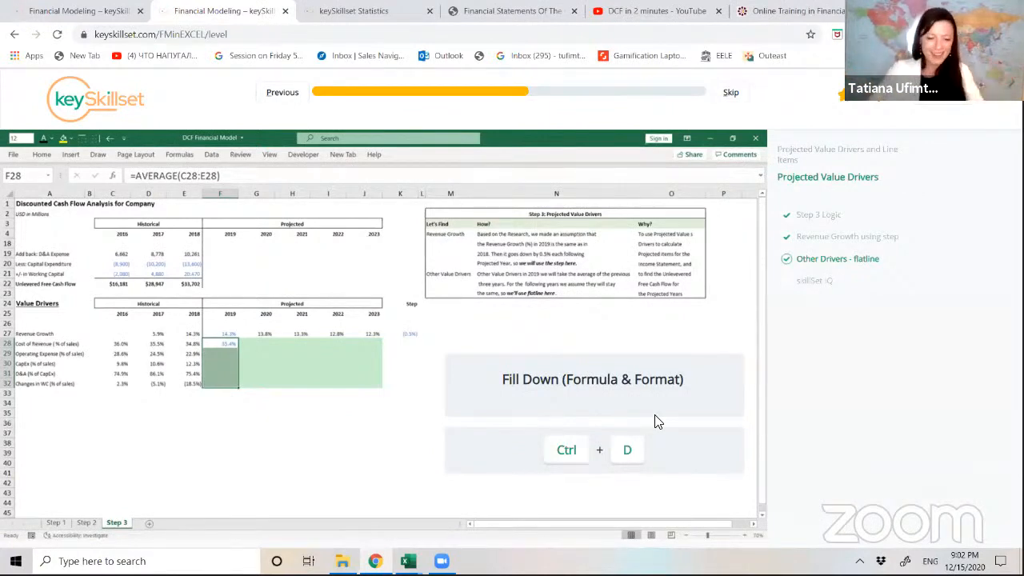
key(ctrl+d)
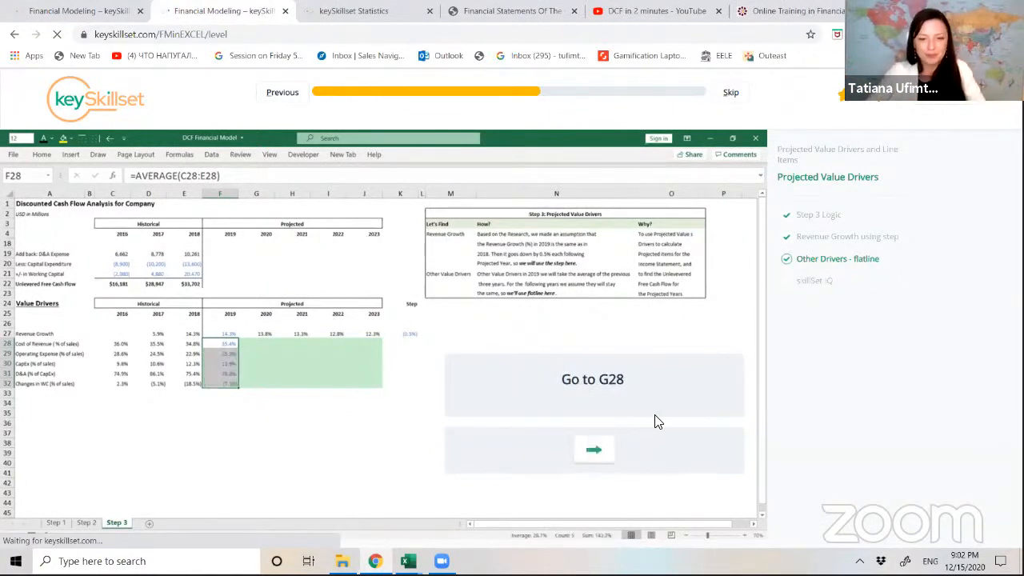
Set the 2020 Cost of Revenue driver in G28 equal to the 2019 rate with the formula =F28
key(Right)
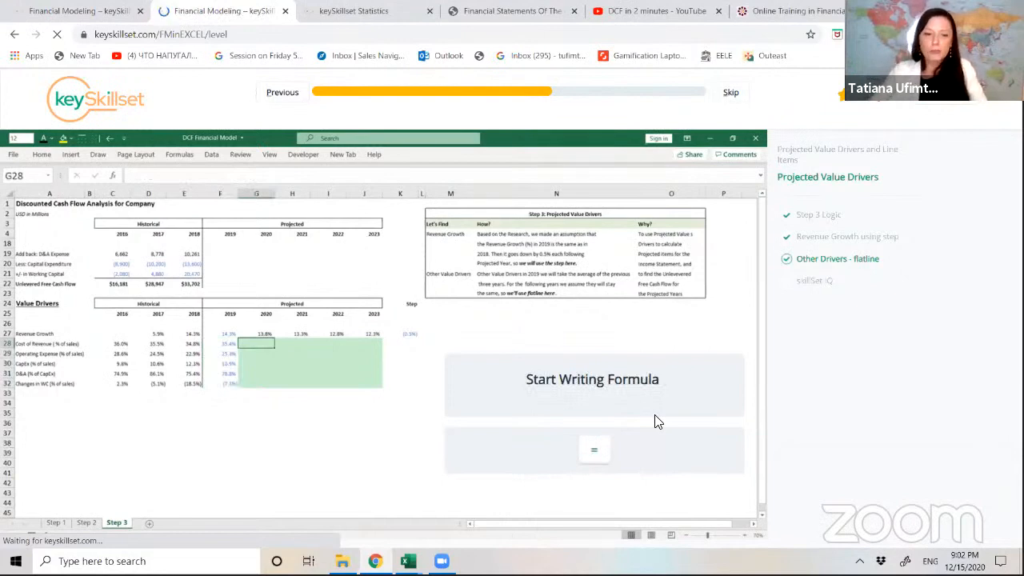
text(=)
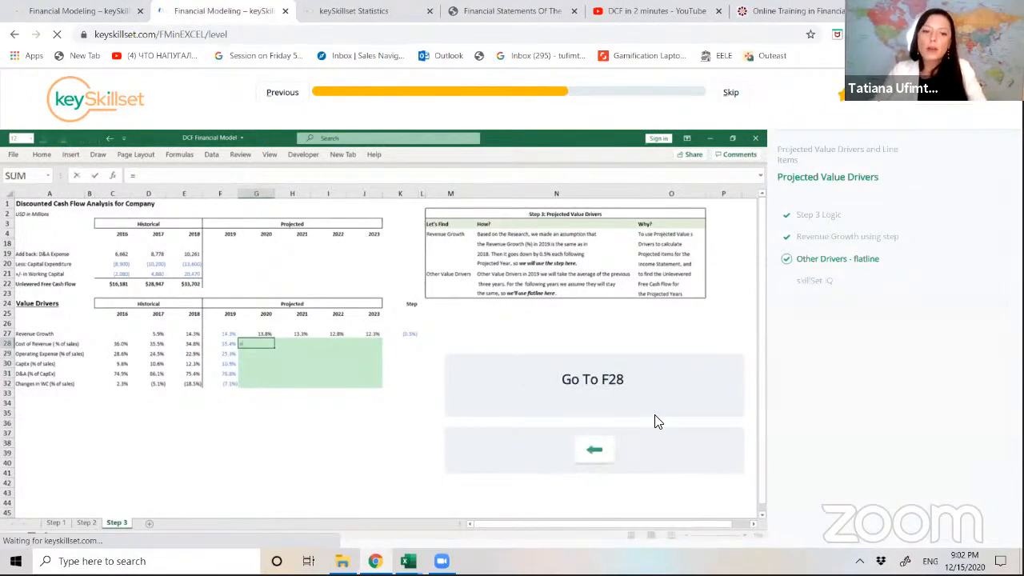
key(Left)
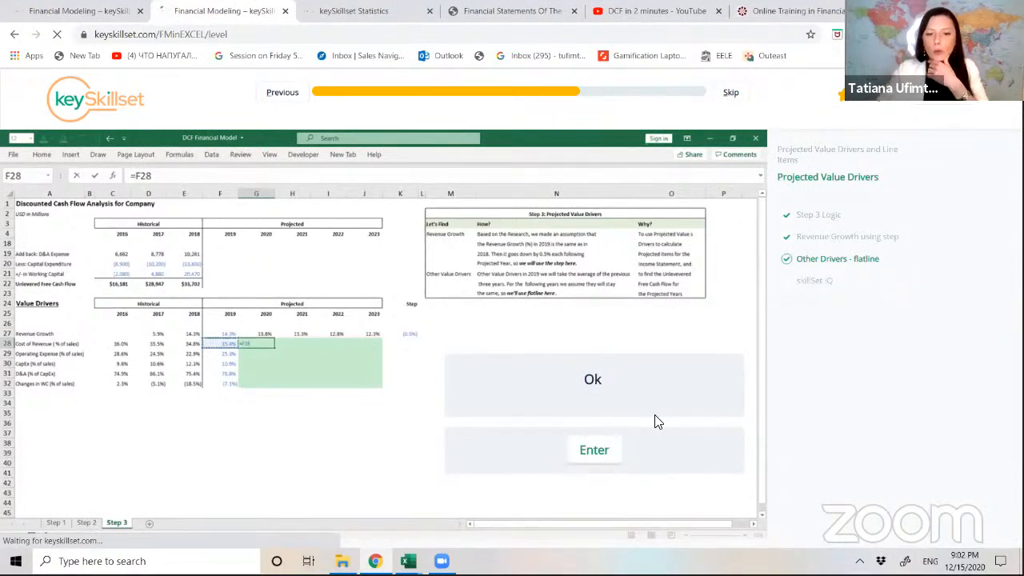
key(Return)
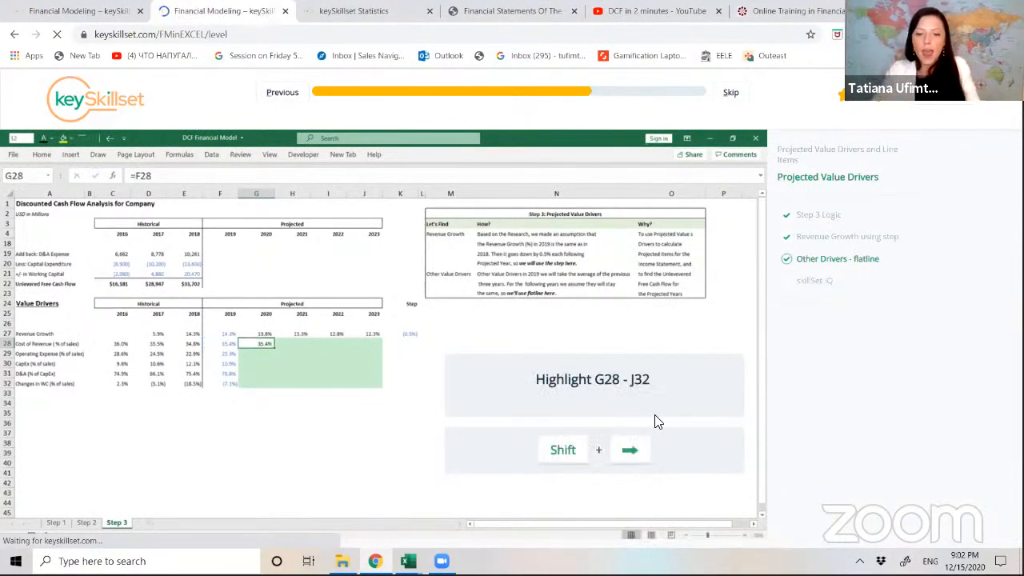
Fill the flatline formula and format from G28 across and down through J32 for the 2020 to 2023 value drivers
key(shift+Right)
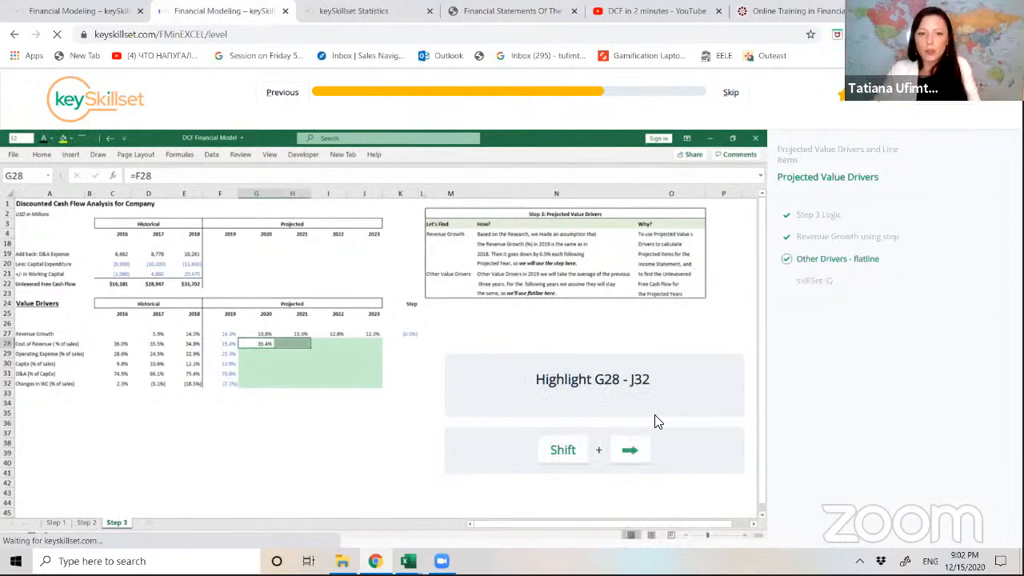
key(shift+Right)
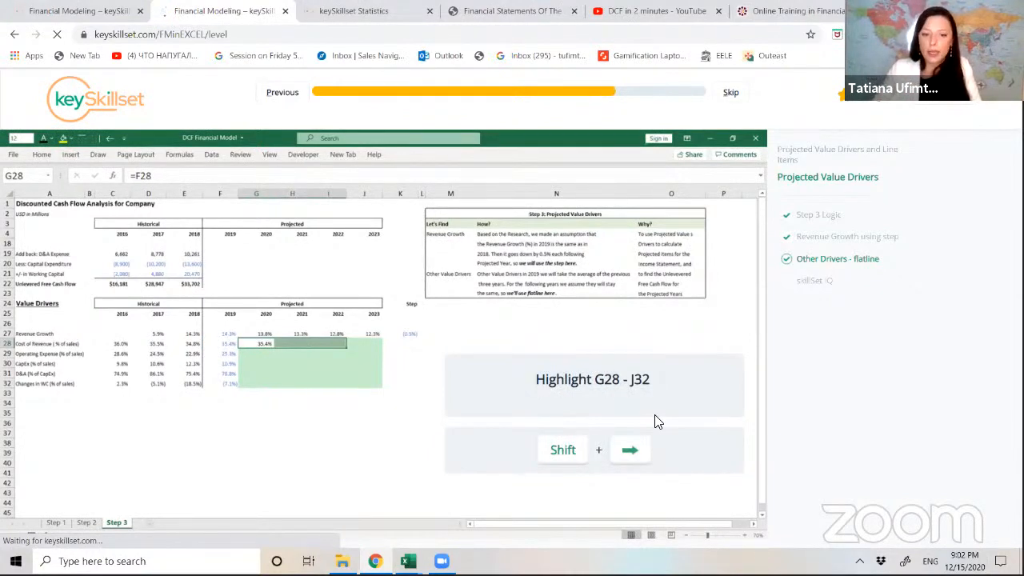
key(shift+Right)
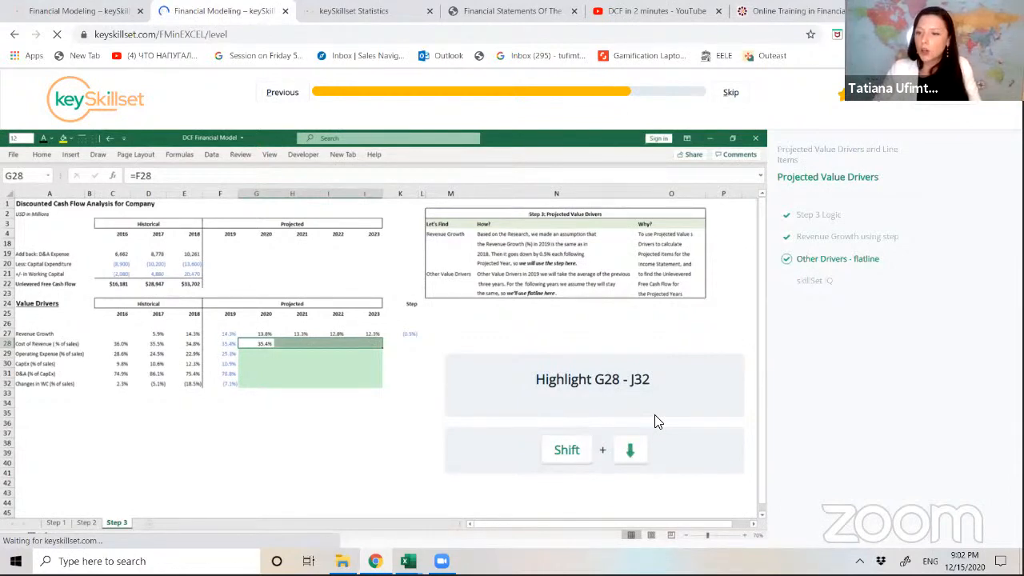
key(shift+Down)
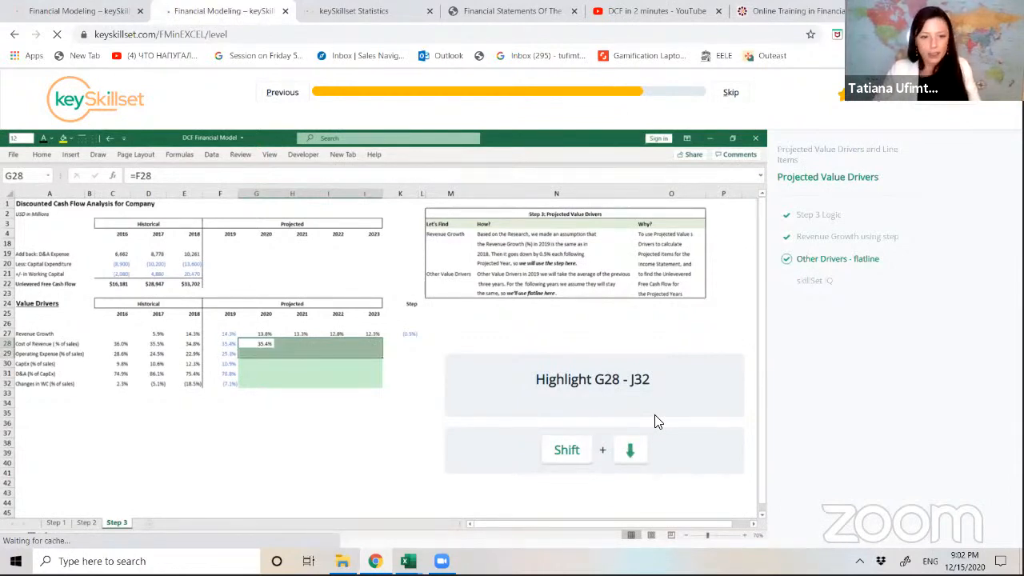
key(shift+Down)
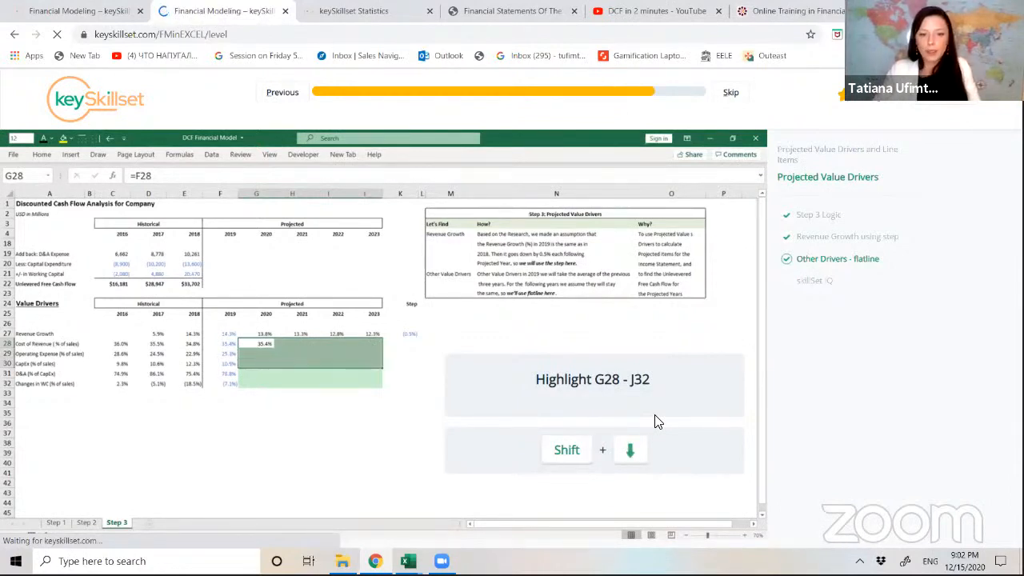
key(shift+Down)
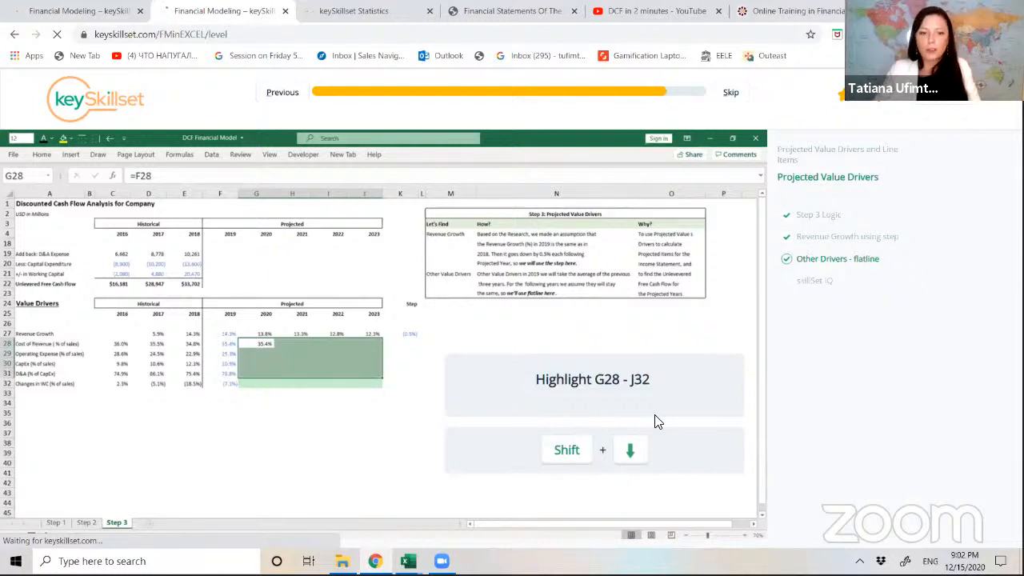
key(shift+Down)
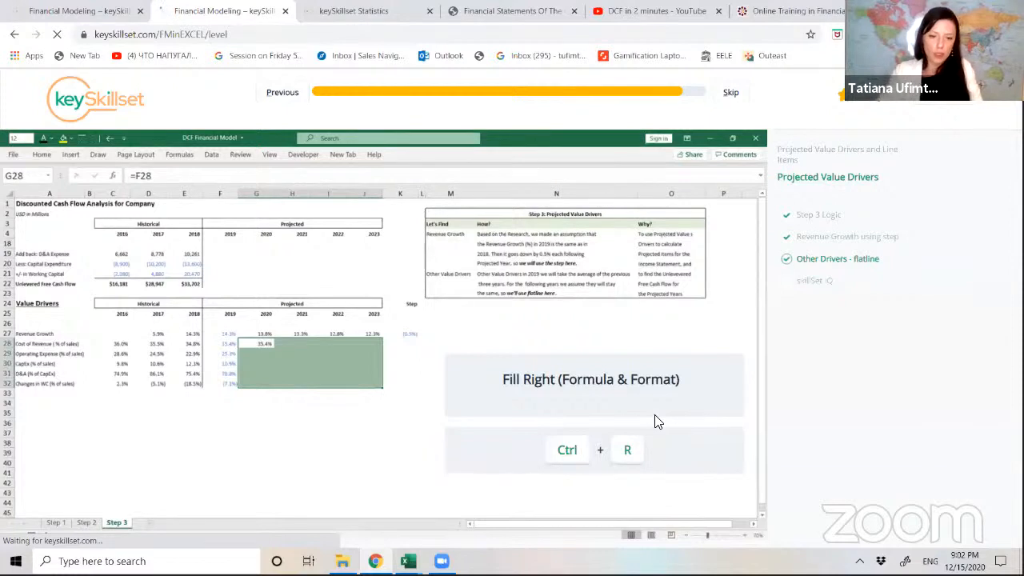
key(ctrl+r)
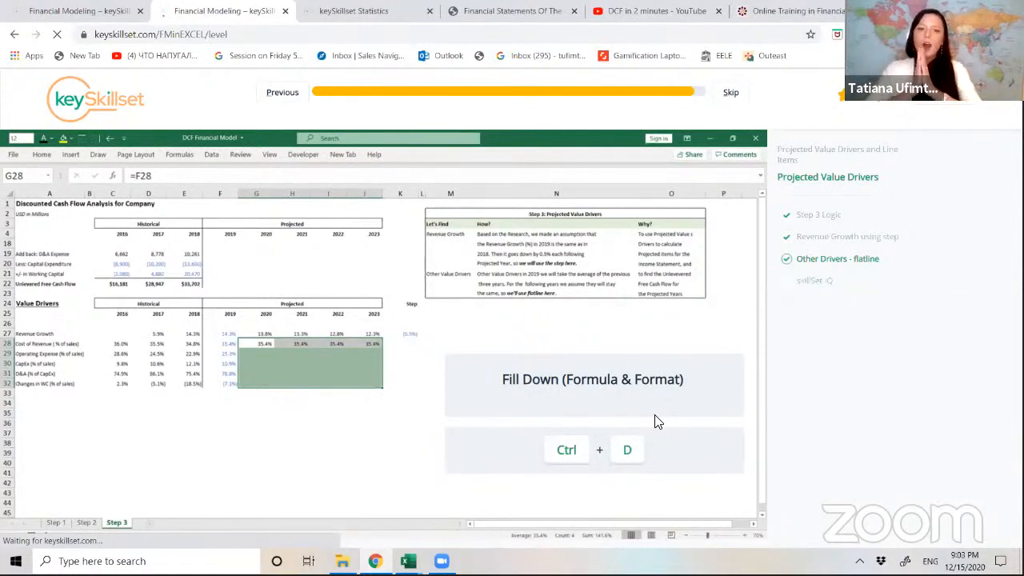
key(ctrl+d)
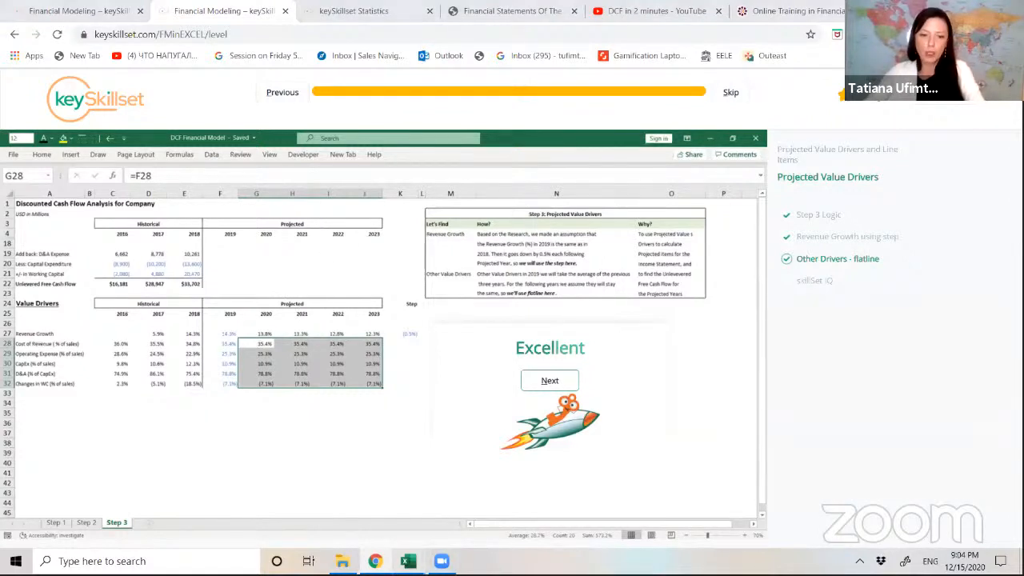
Switch to the DCF Financial Model try workbook in Excel and review the Step 4 and Step 5 sheets
mouse_move(408, 560)
click(355, 504)
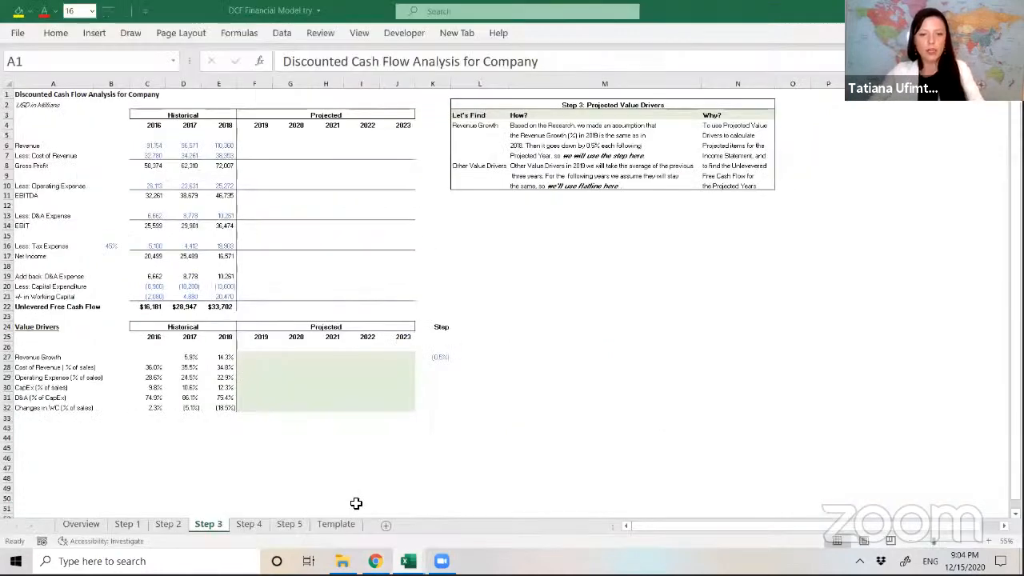
key(ctrl+Page_Down)
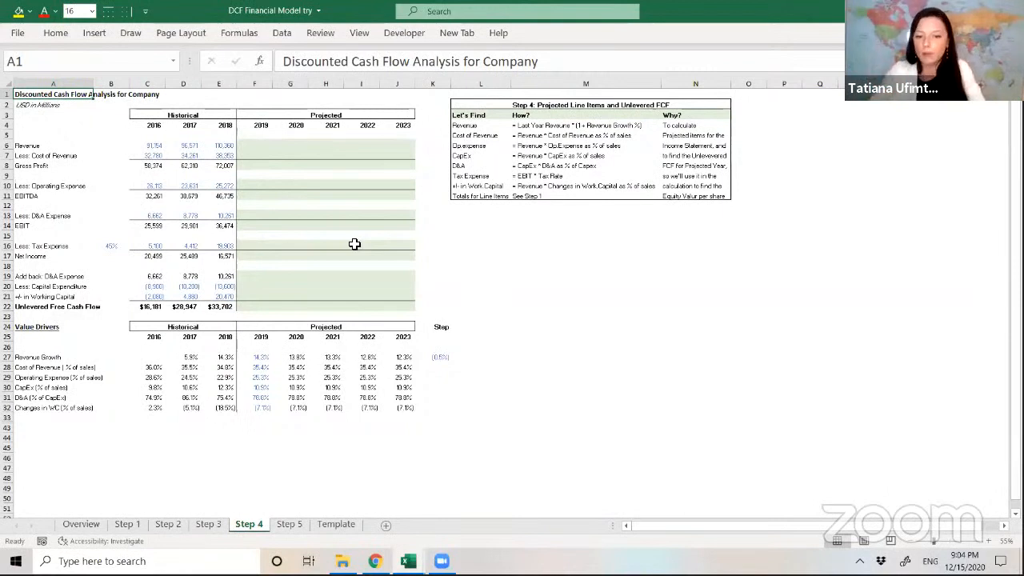
key(ctrl+Page_Down)
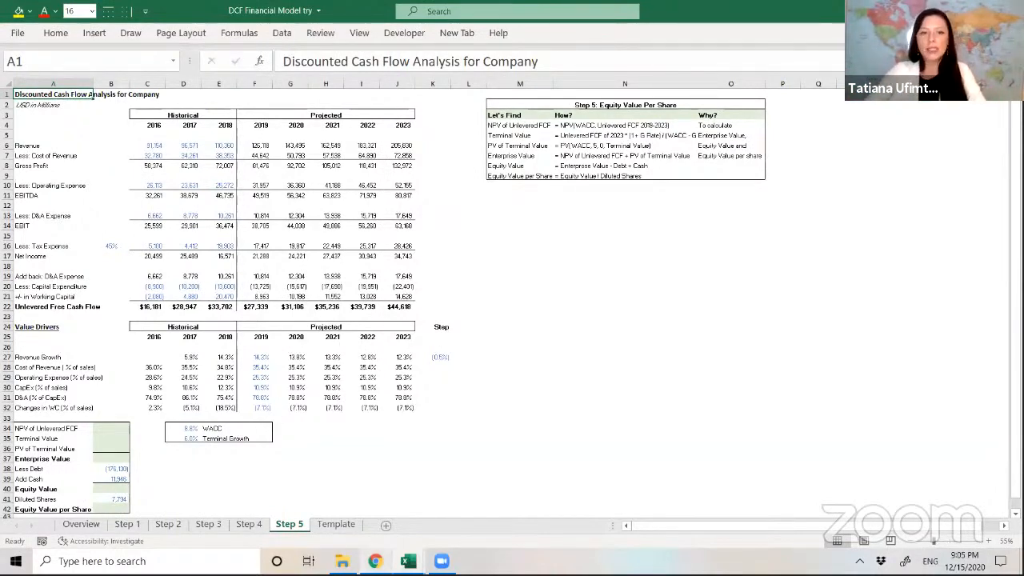
Return to the keySkillset dashboard in Chrome and expand the Excel Tricks for Modeling section
click(375, 561)
click(82, 109)
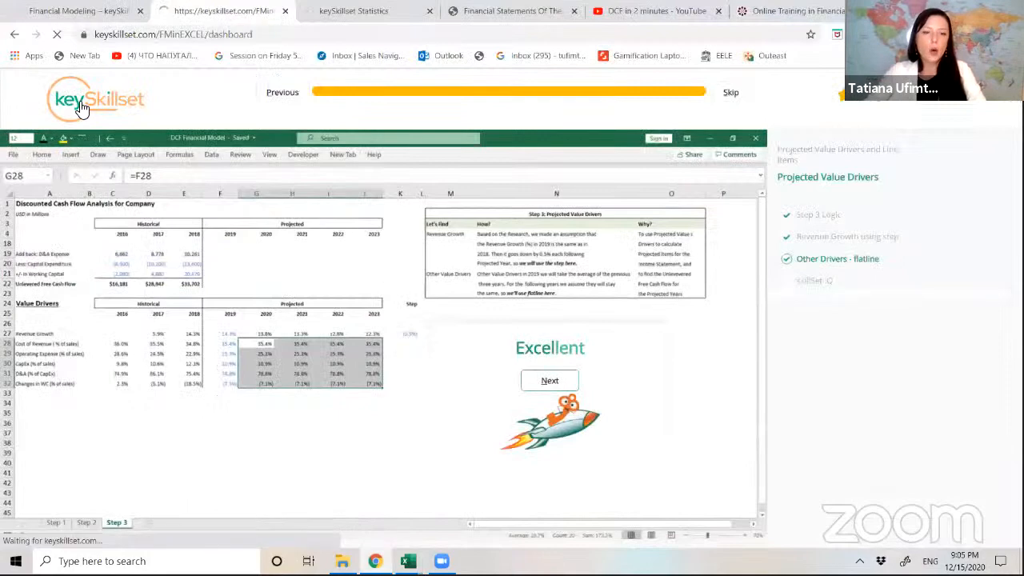
scroll(432, 427, down, 1)
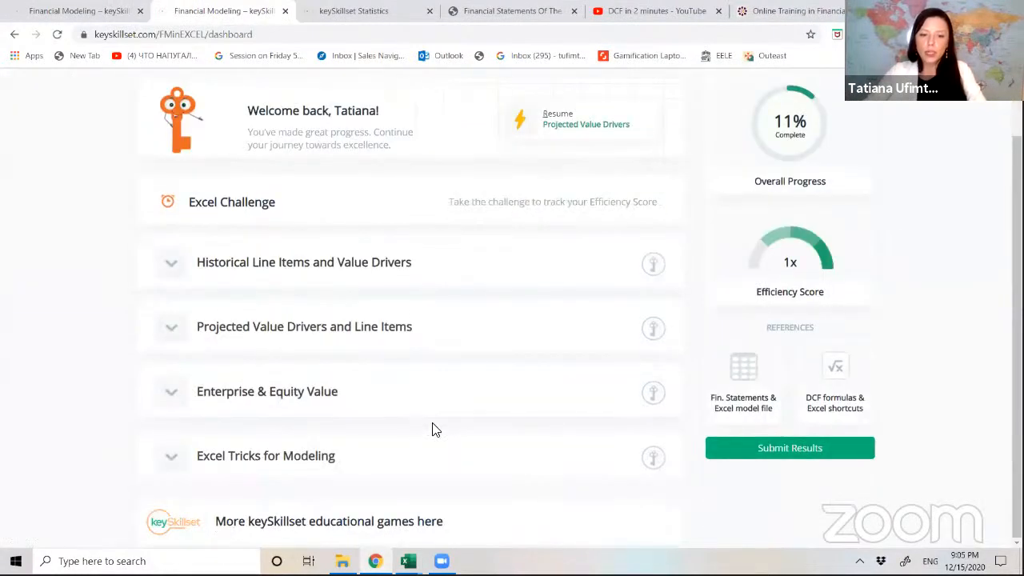
click(432, 429)
scroll(435, 427, down, 3)
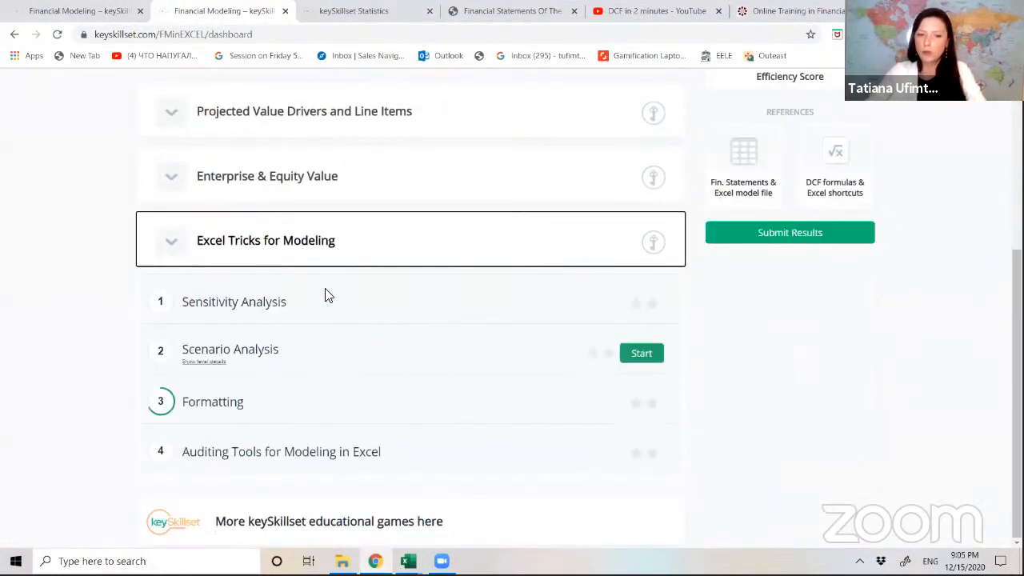
Start level 3, Formatting, and dismiss the introductory note about the unformatted model
mouse_move(270, 299)
mouse_move(389, 344)
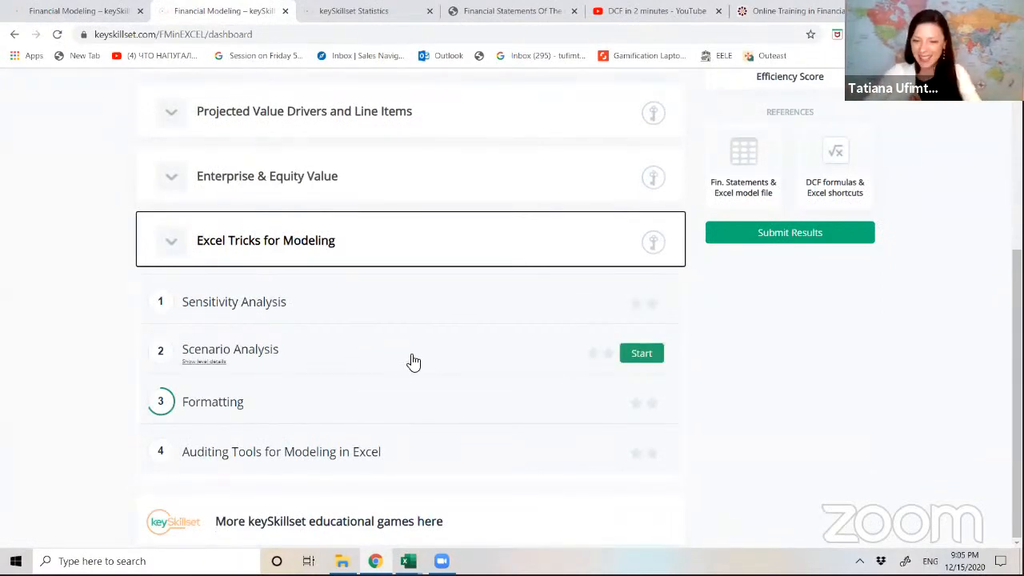
click(642, 405)
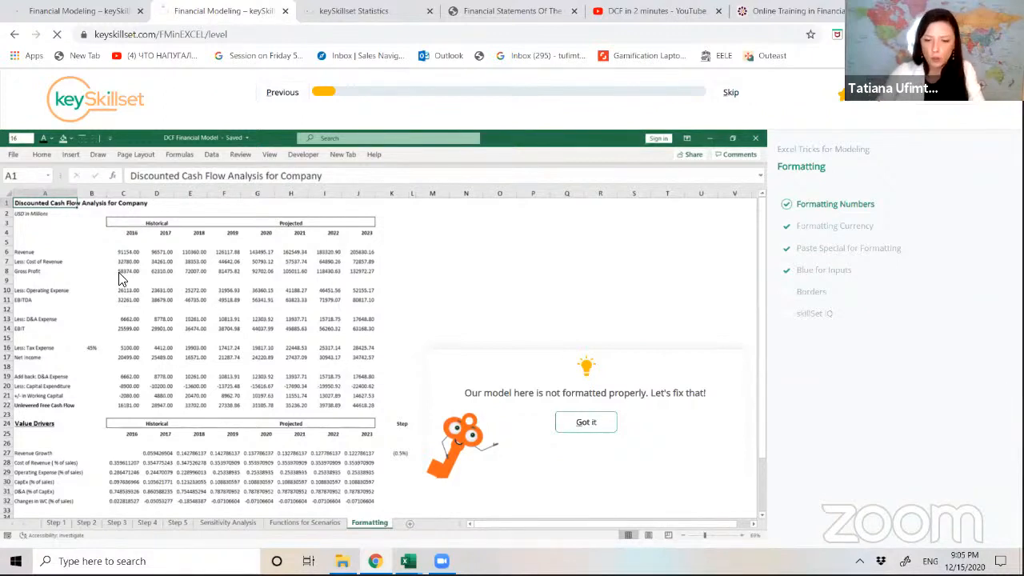
key(g)
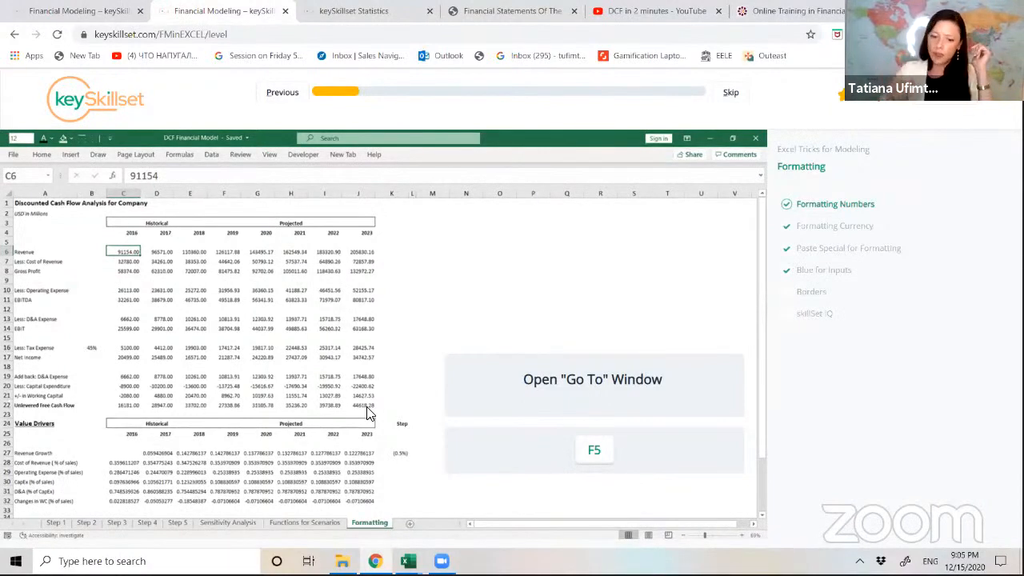
Format the cash flow figures in C6:J22 as numbers with no decimals, a 1000 separator and black negatives in parentheses
key(F5)
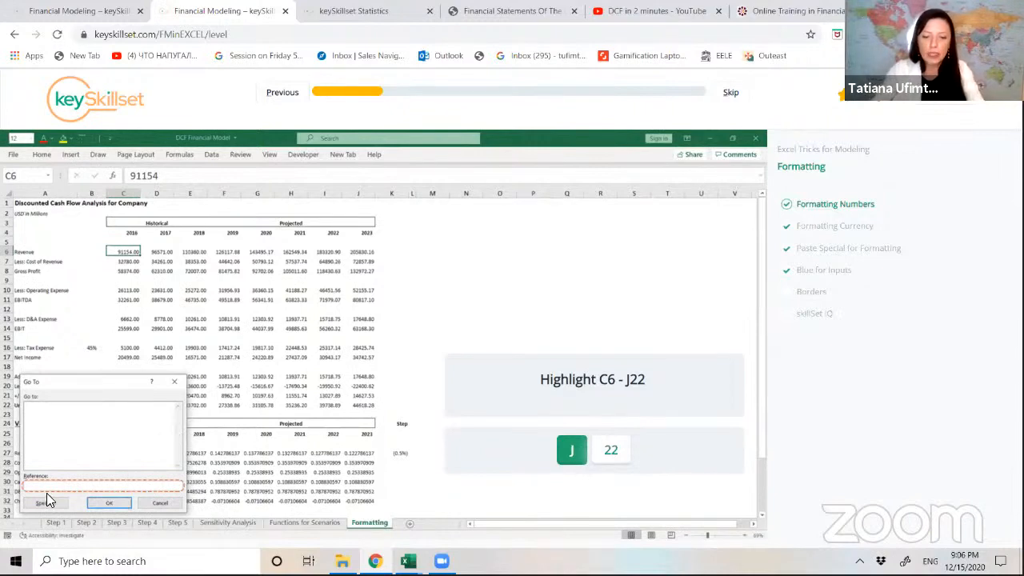
text(J)
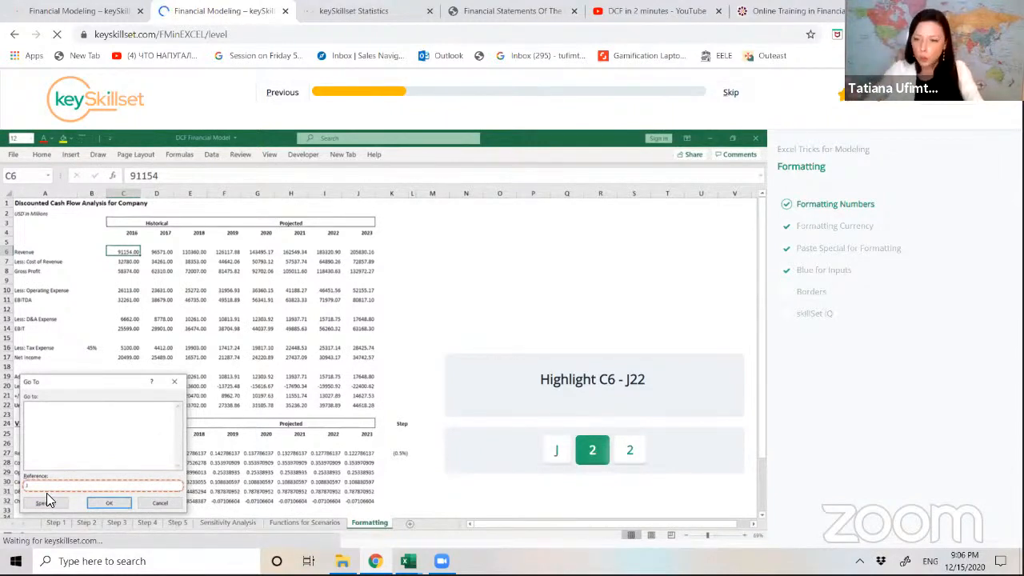
text(22)
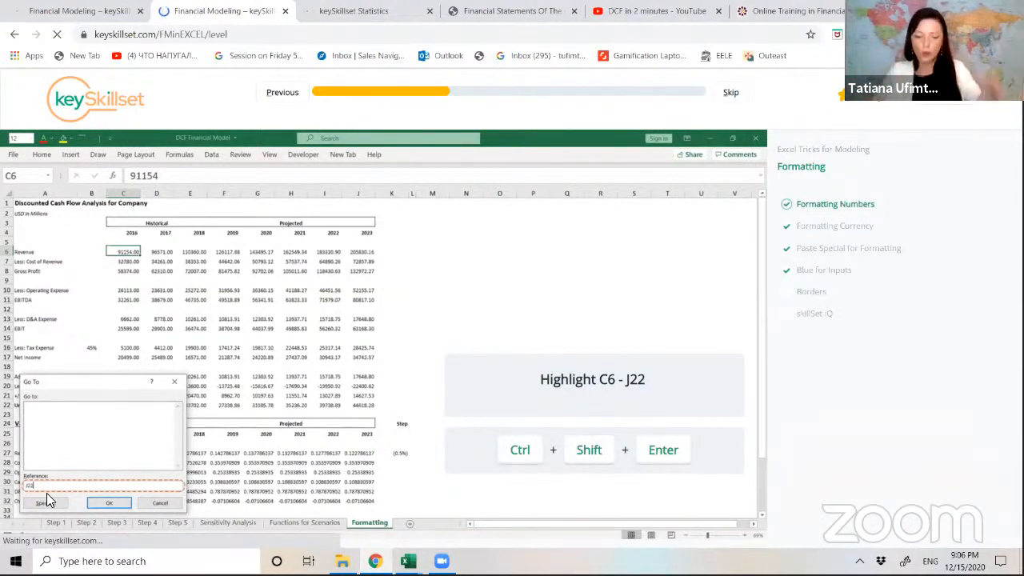
key(ctrl+shift+Return)
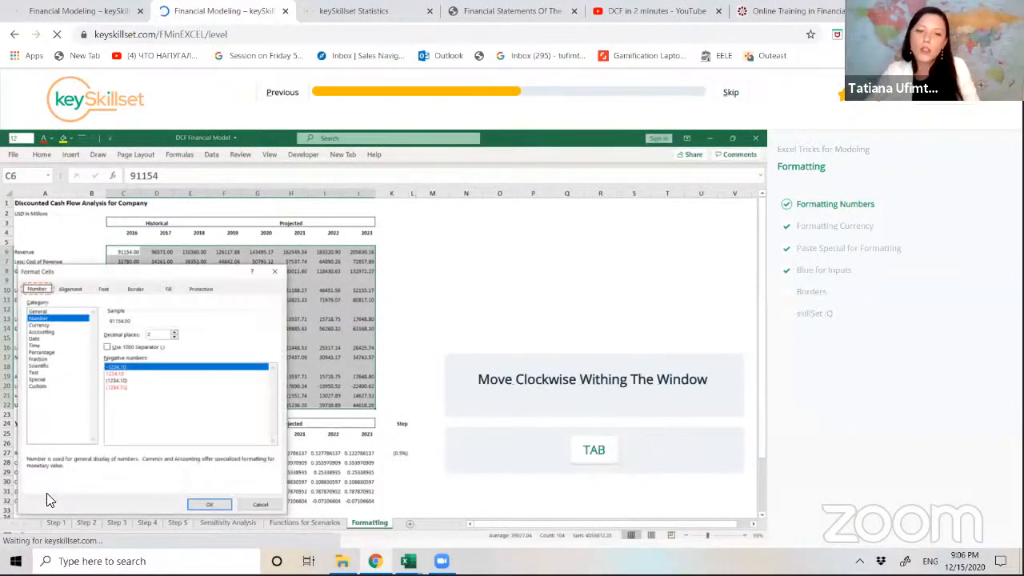
key(ctrl+1)
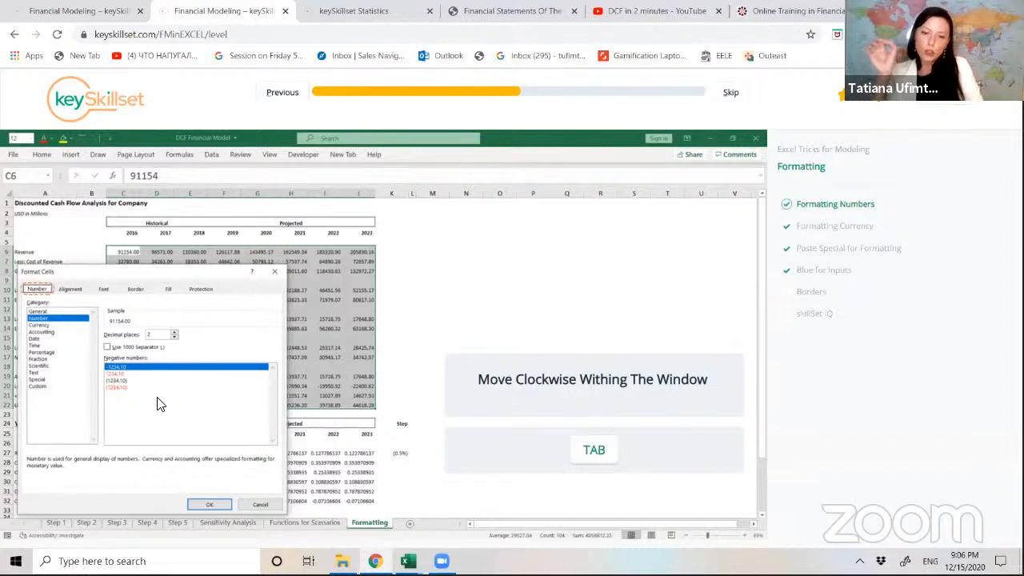
key(Tab)
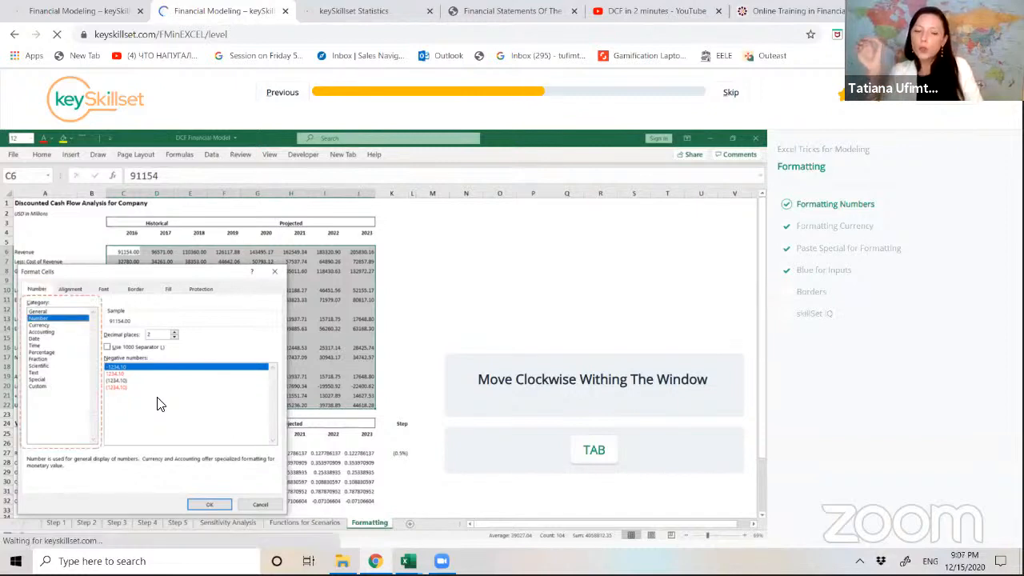
key(Tab)
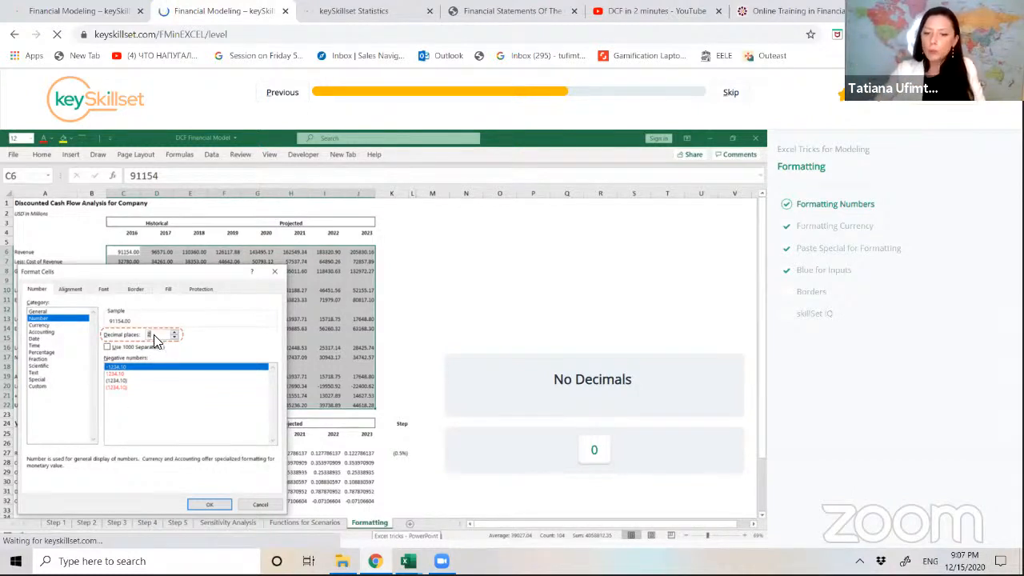
text(0)
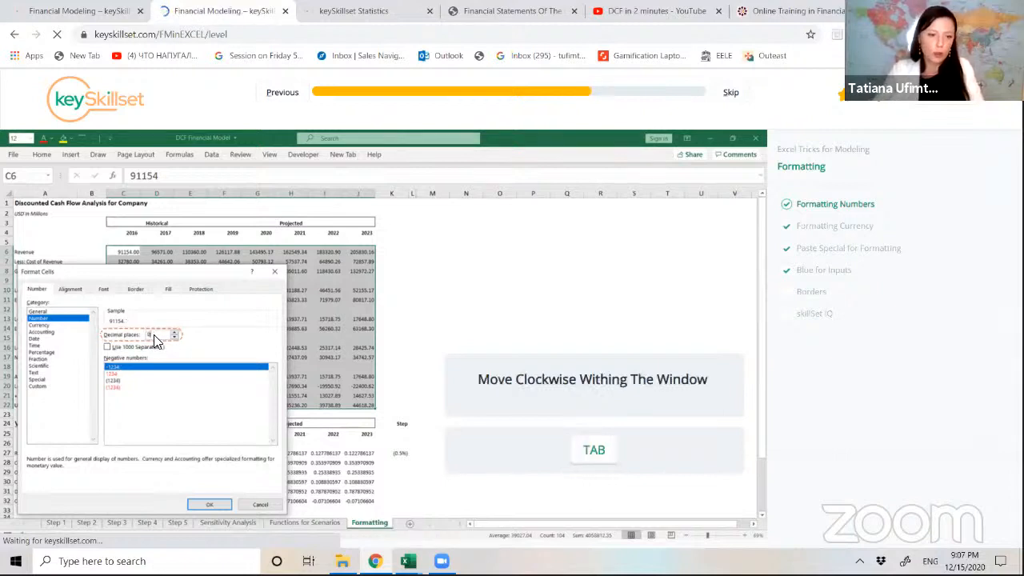
key(Tab)
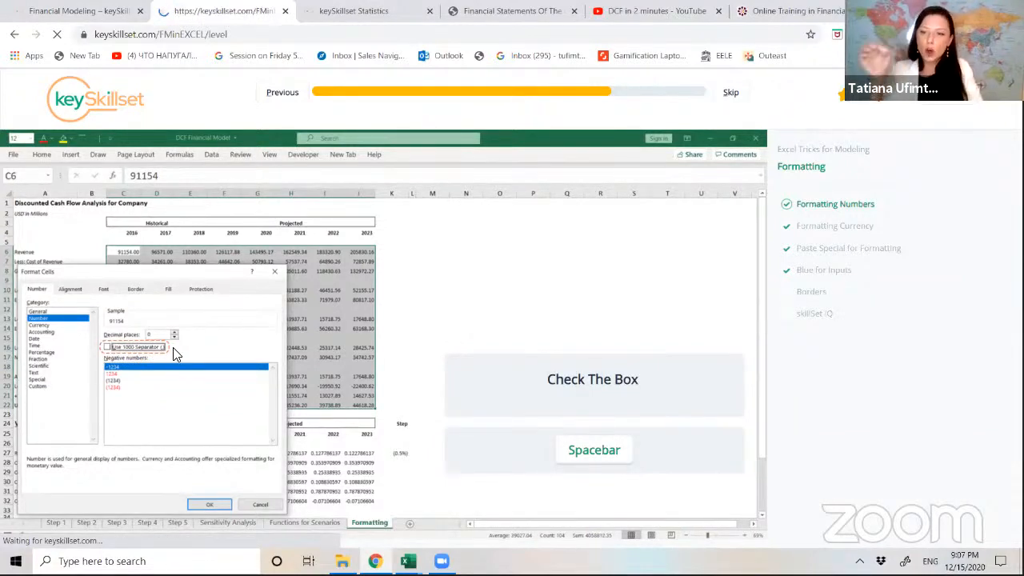
key(space)
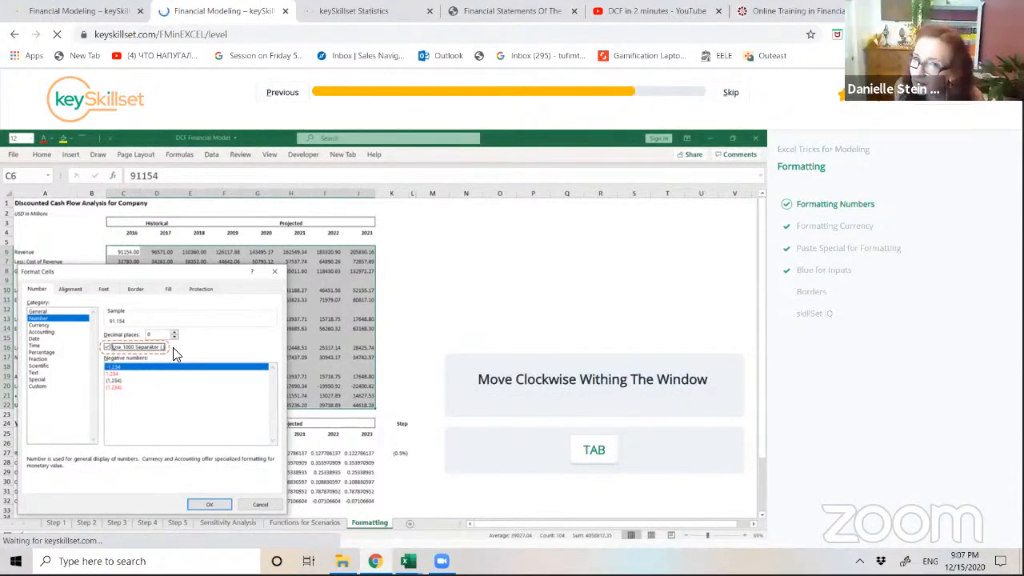
key(Tab)
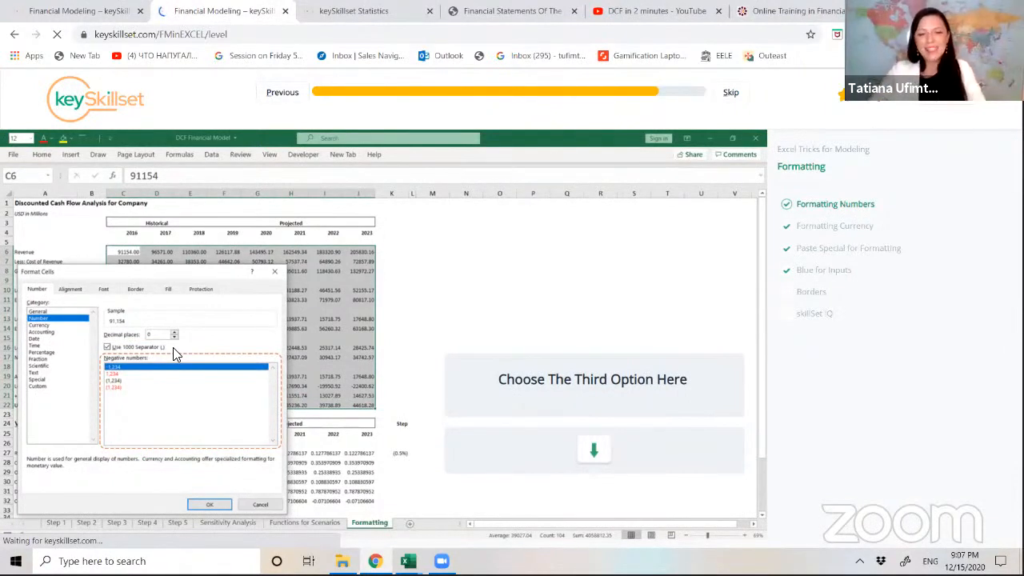
click(176, 356)
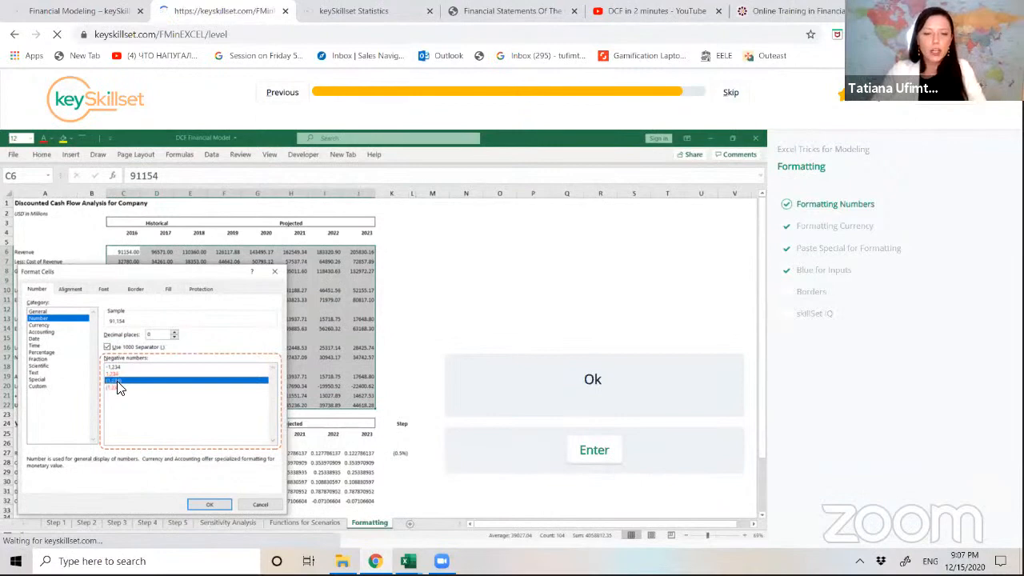
key(Return)
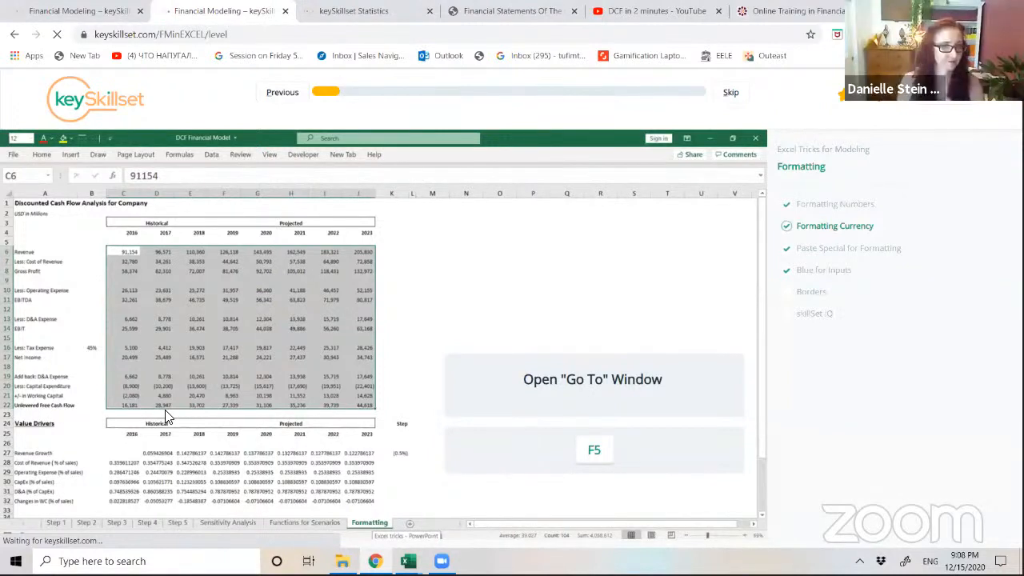
Format the Unlevered Free Cash Flow row C22:J22 as $ currency, keeping the preset decimal and negative settings, and make it bold
key(F5)
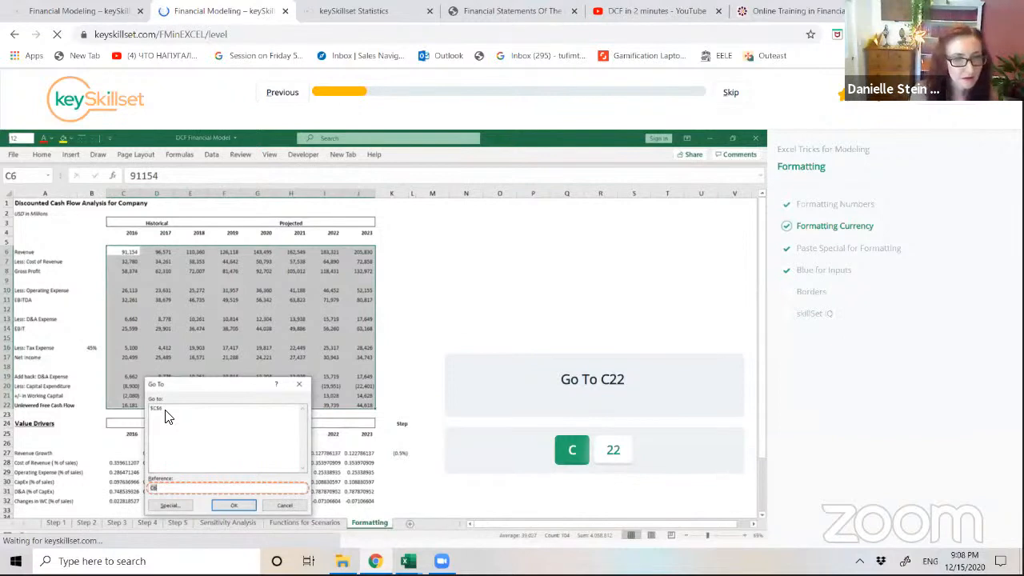
text(c)
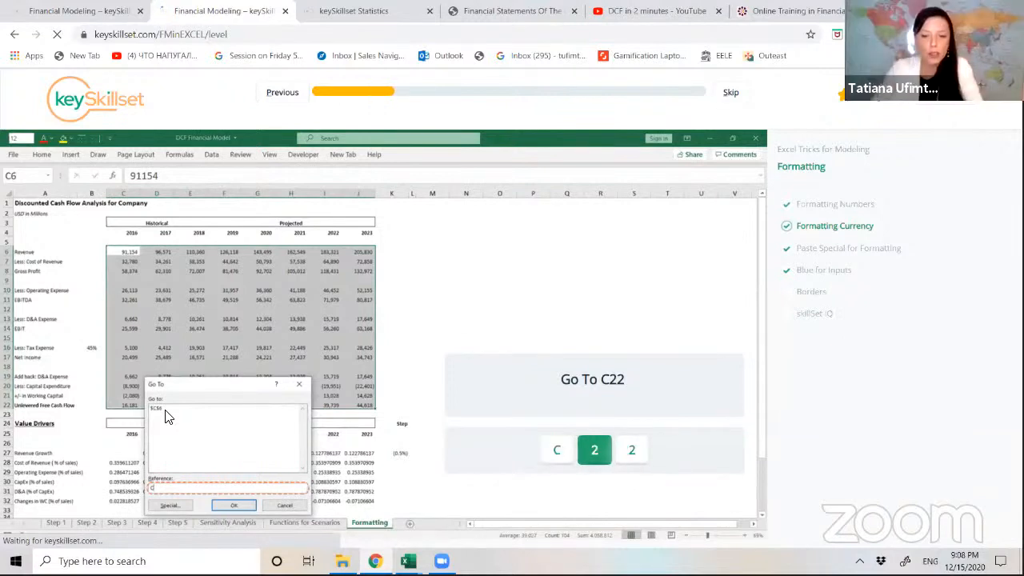
text(22)
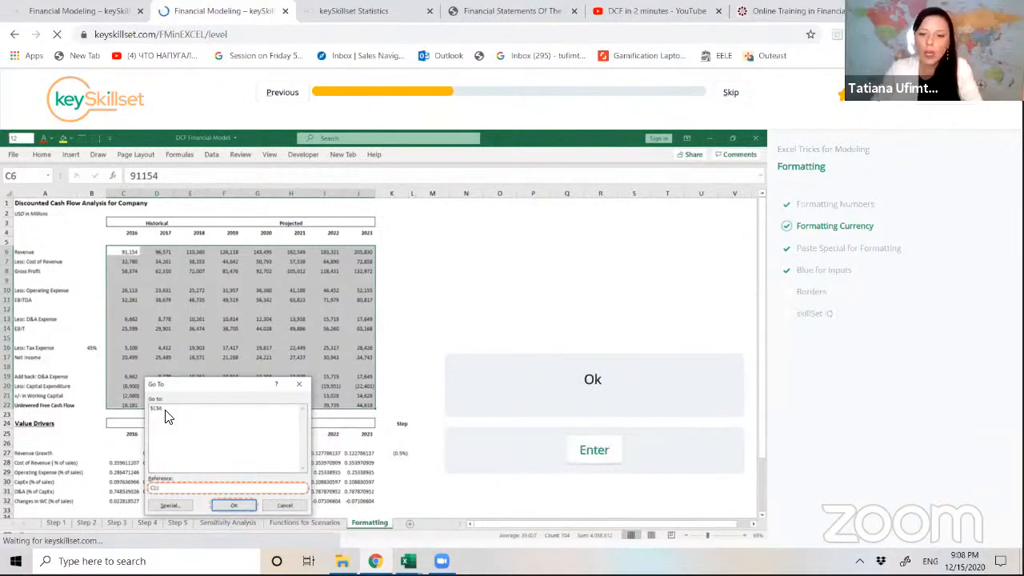
key(Return)
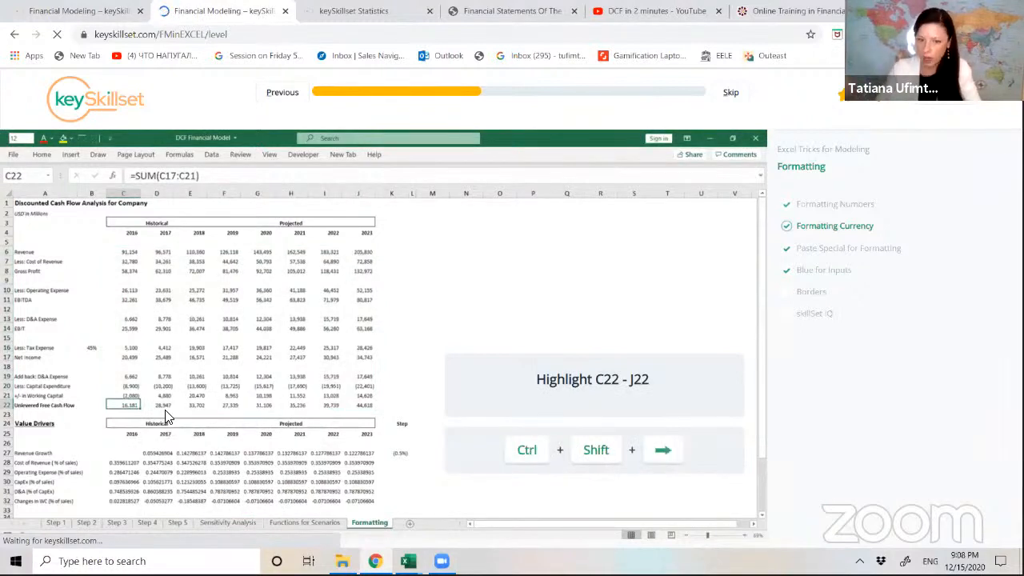
key(ctrl+shift+Right)
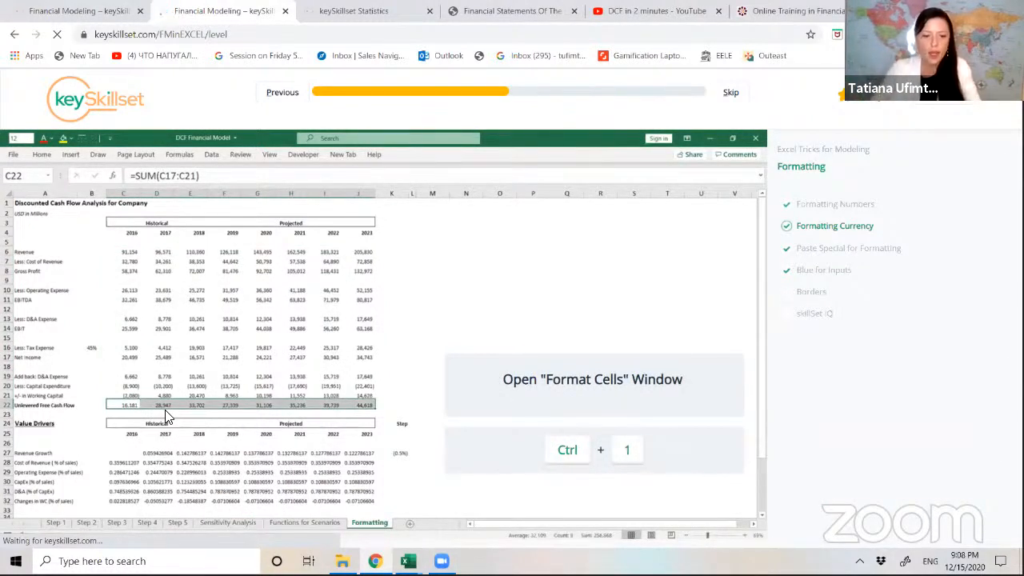
key(ctrl+1)
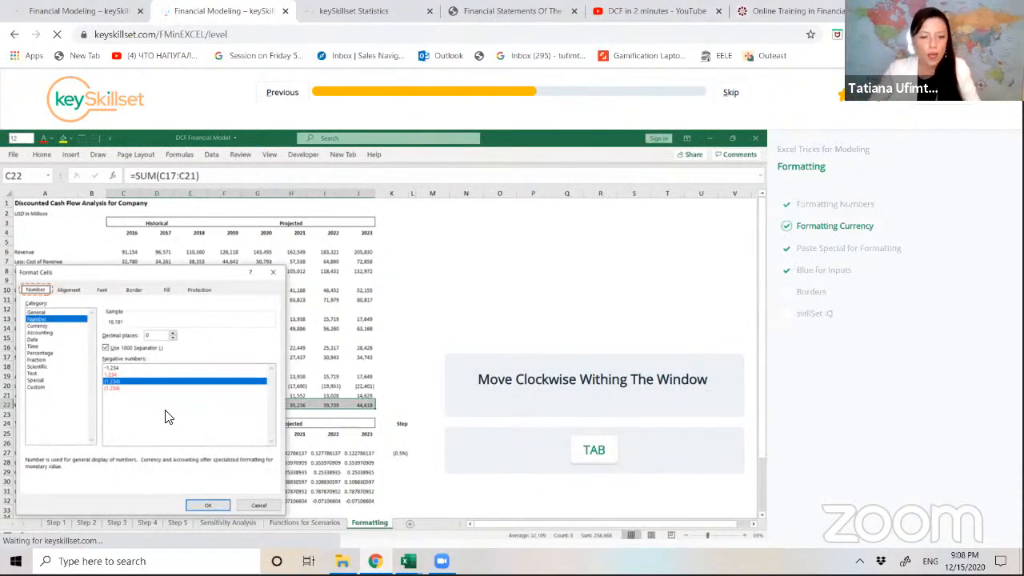
key(Tab)
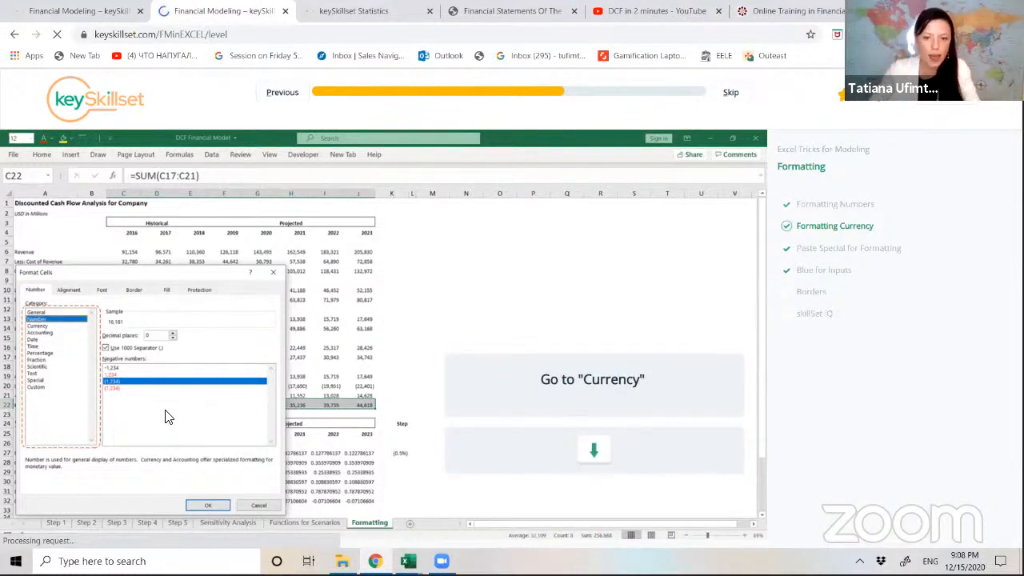
click(44, 326)
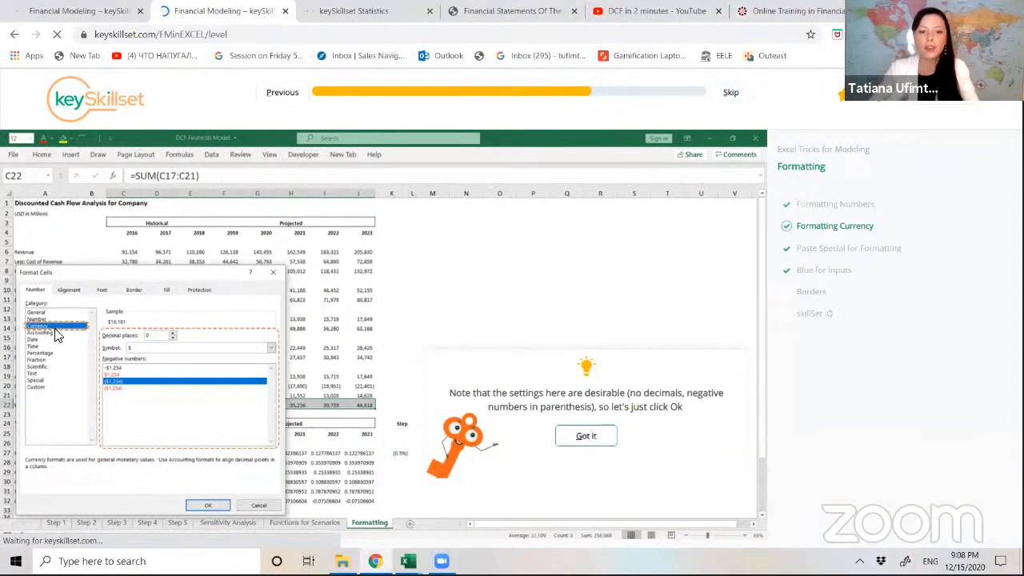
key(g)
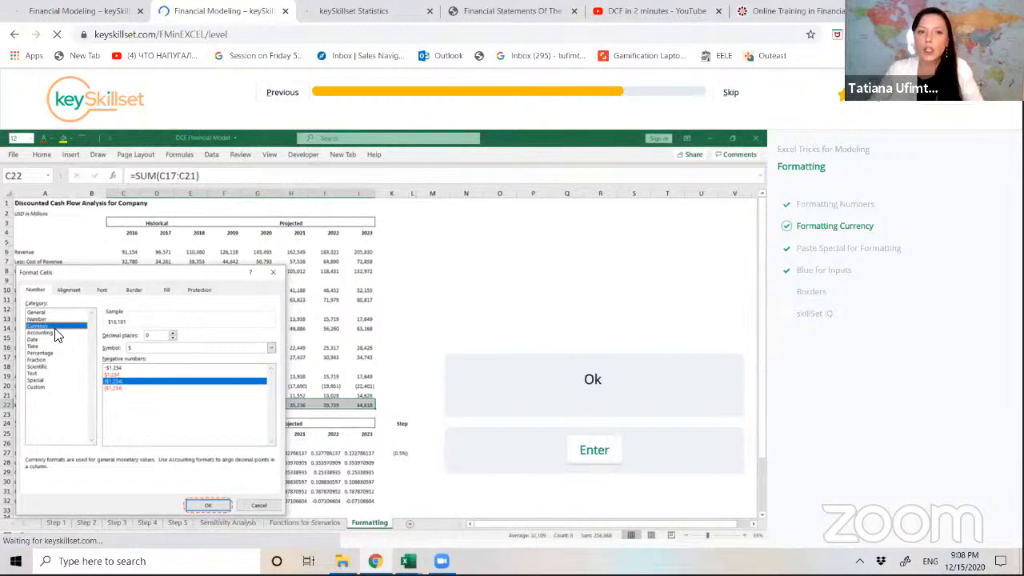
key(Return)
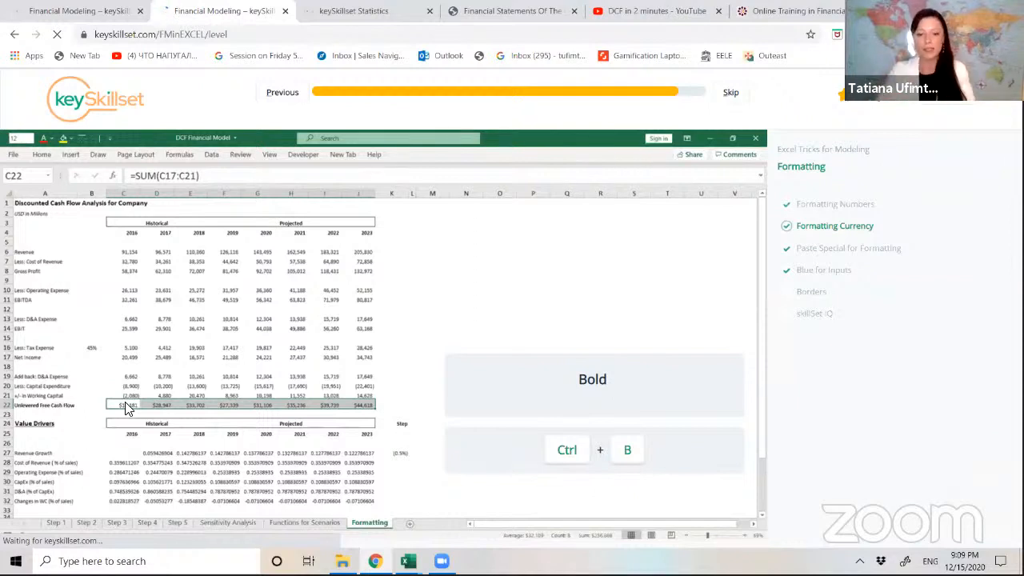
key(ctrl+b)
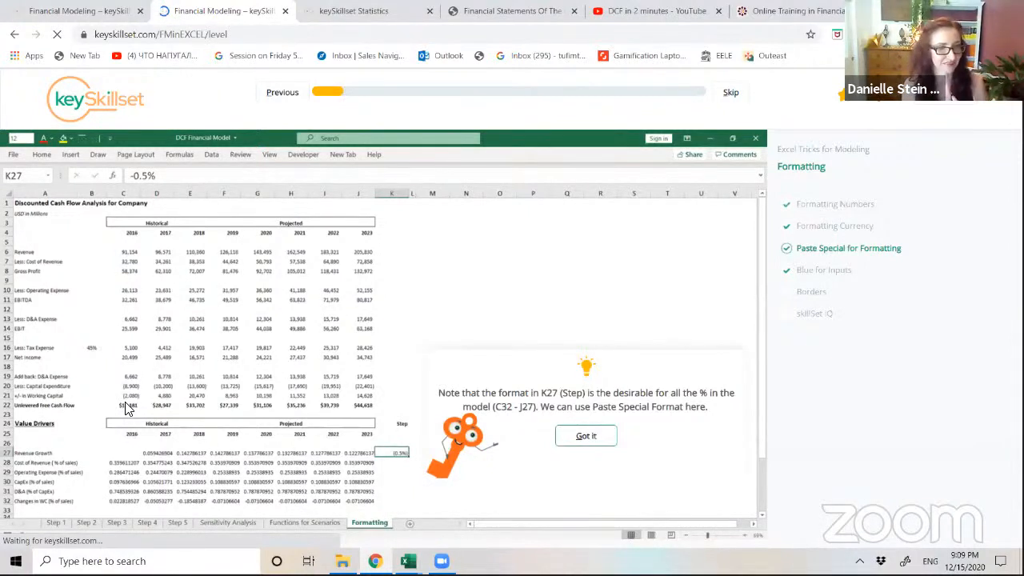
Apply only the format of Step cell K27 to value drivers C27:J32 with Paste Special, clear the copy mode and dismiss the blue-inputs note
key(g)
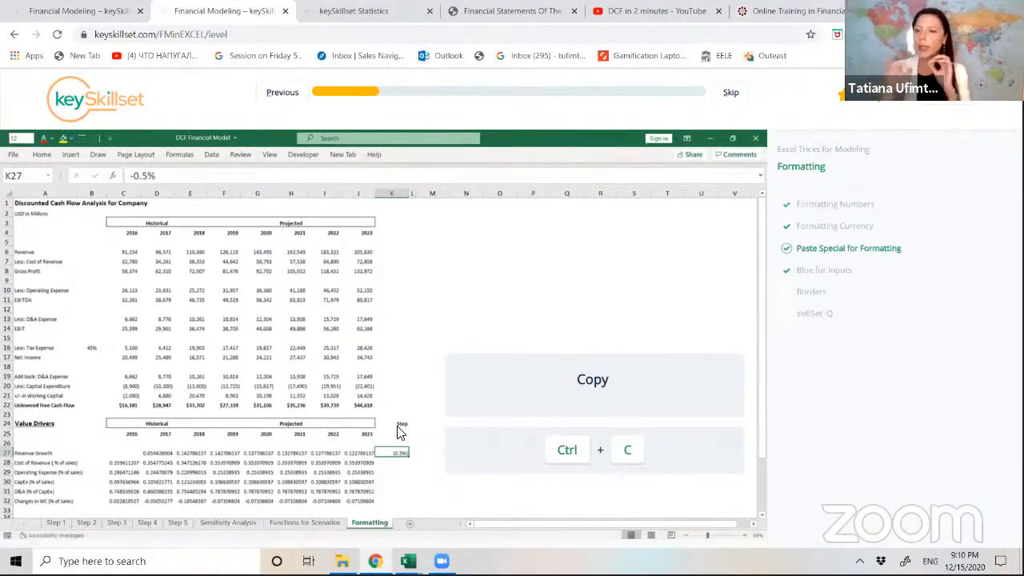
key(ctrl+c)
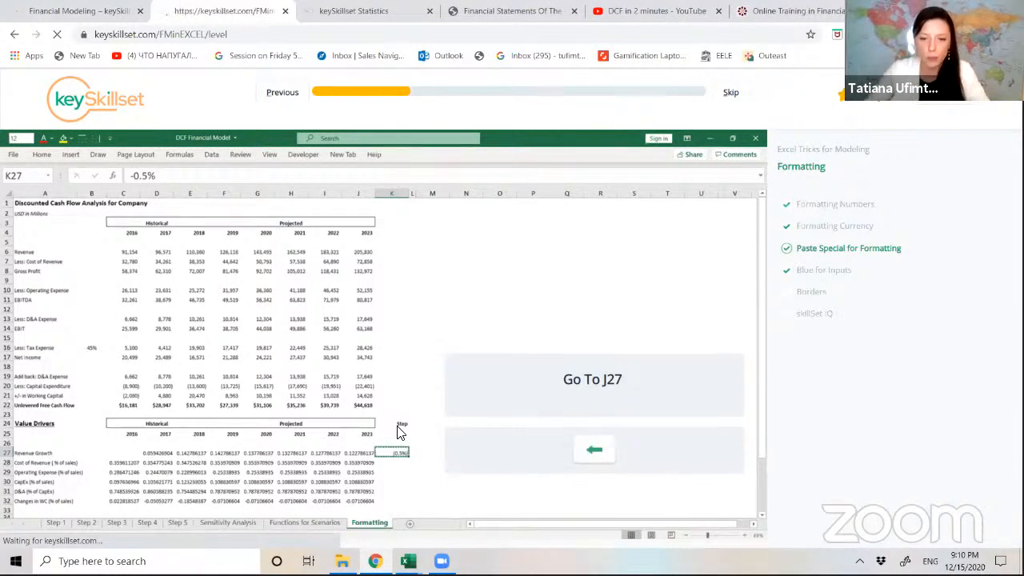
key(Left)
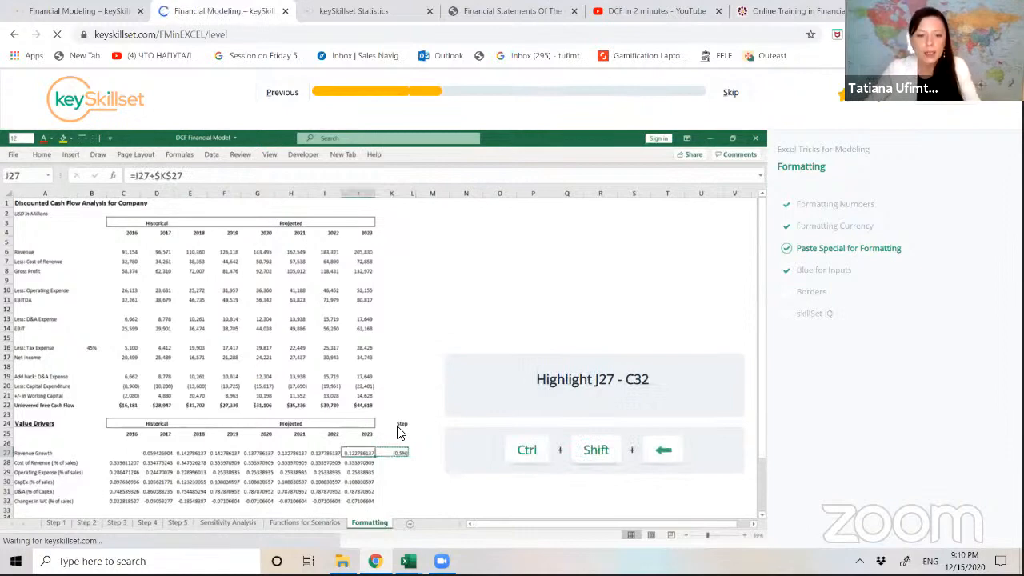
key(ctrl+shift+Left)
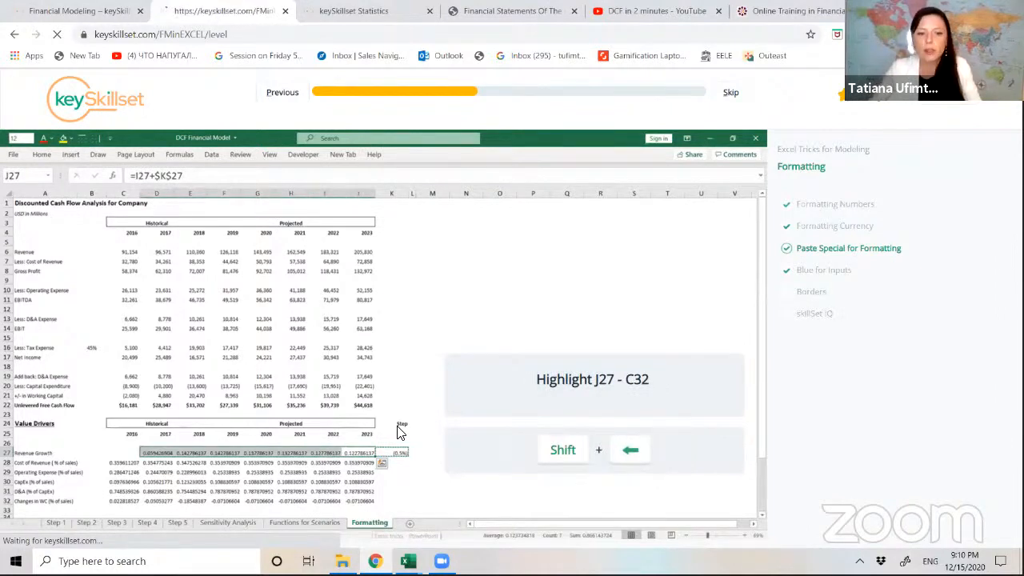
key(shift+Left)
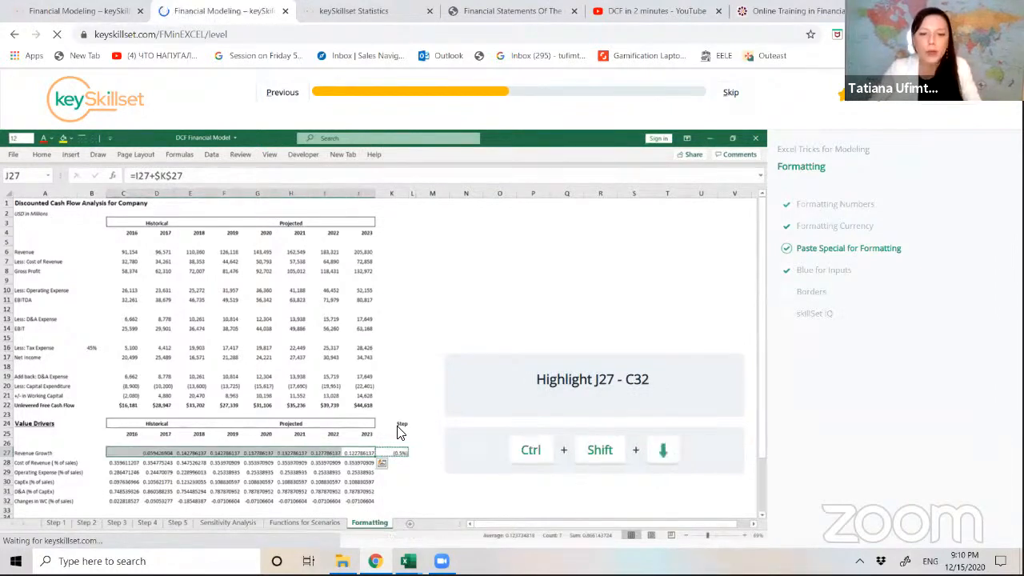
key(ctrl+shift+Down)
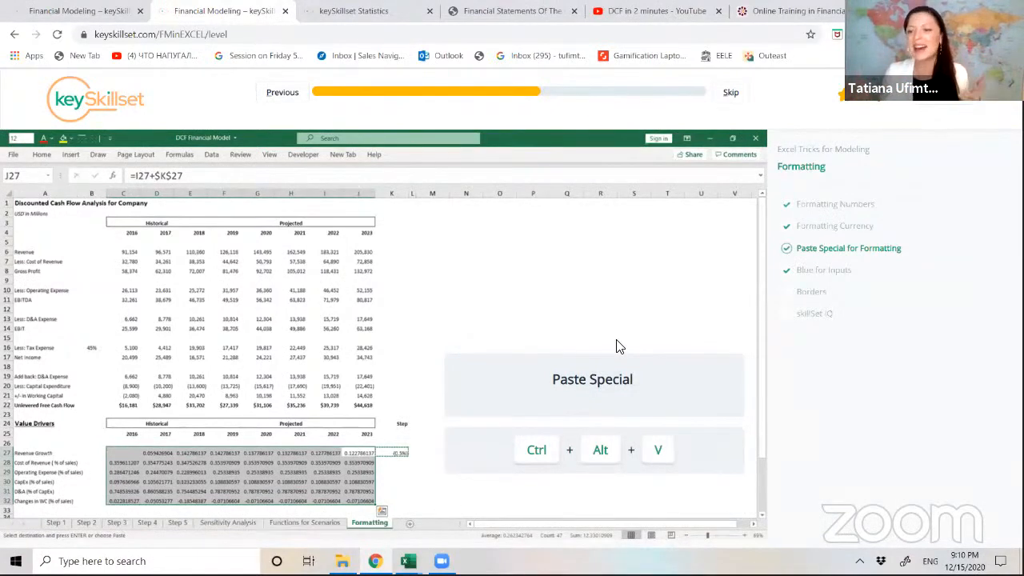
key(ctrl+alt+v)
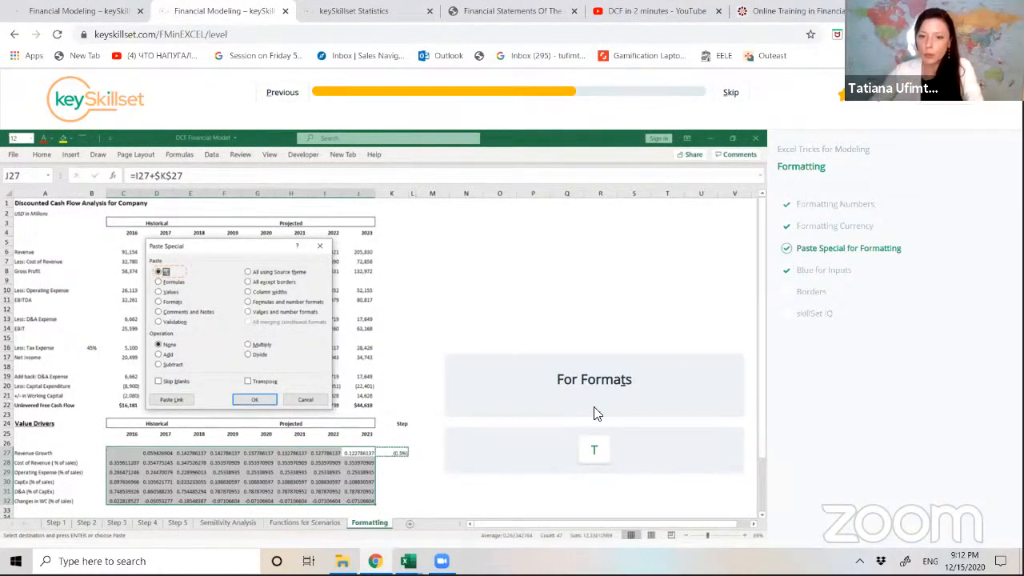
key(t)
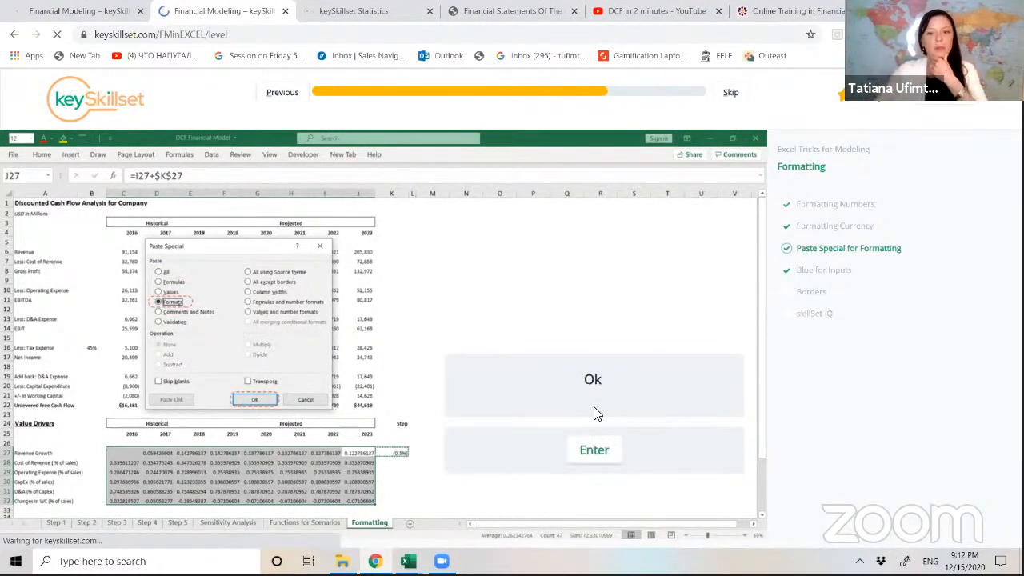
key(Return)
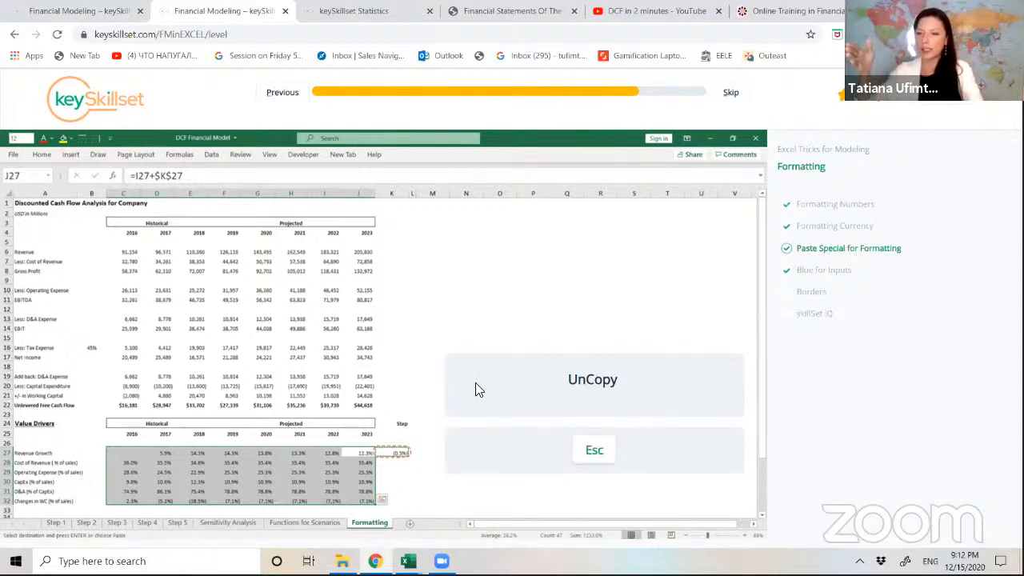
key(Escape)
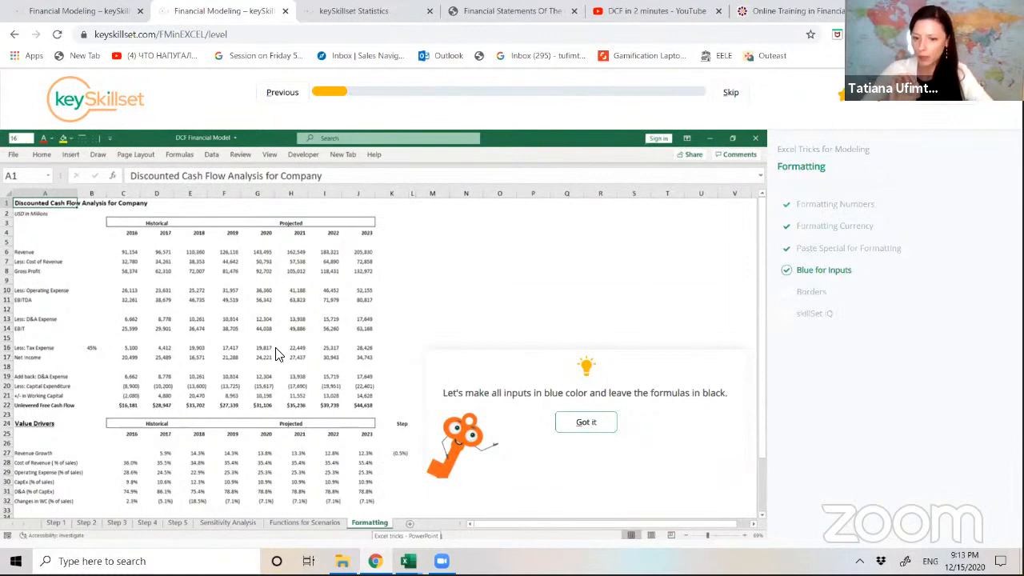
key(g)
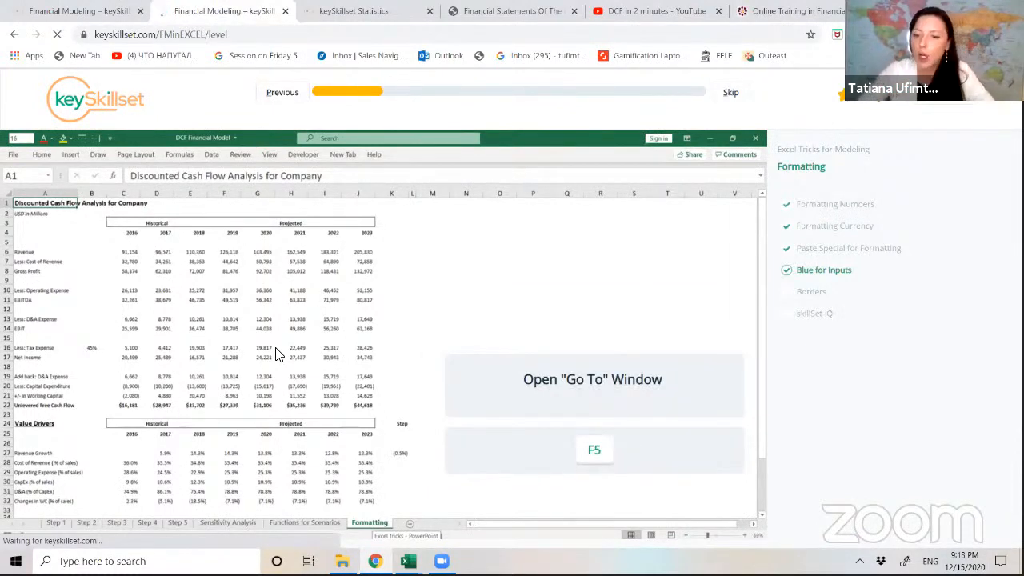
Select all numeric constants in the model with Go To Special, choosing Constants and excluding Text
key(F5)
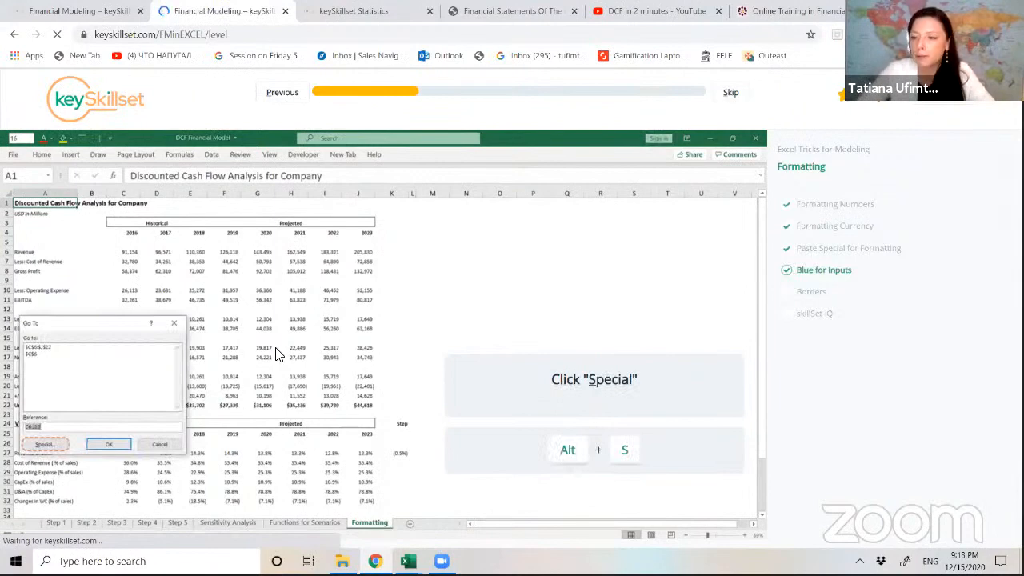
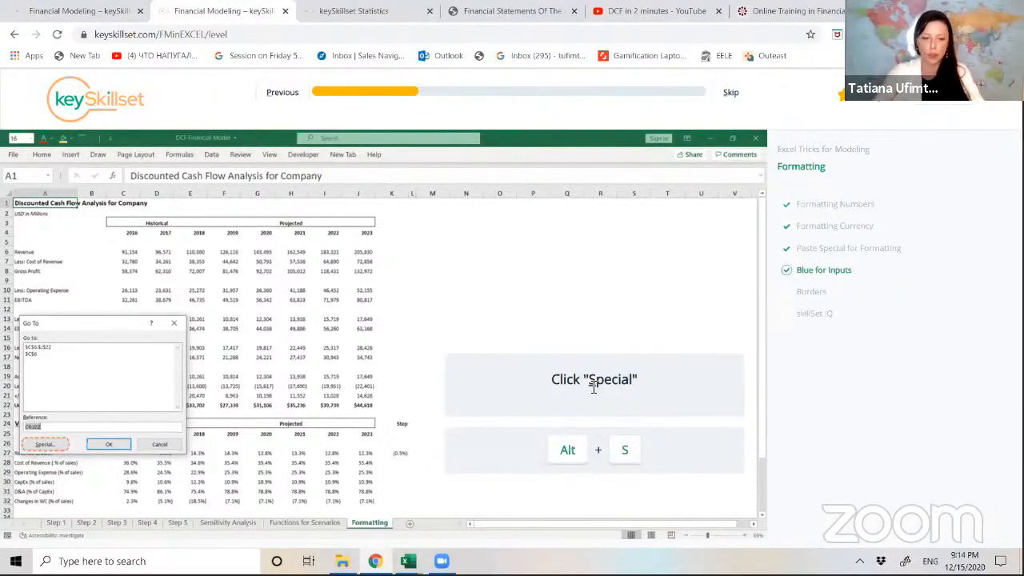
key(alt+s)
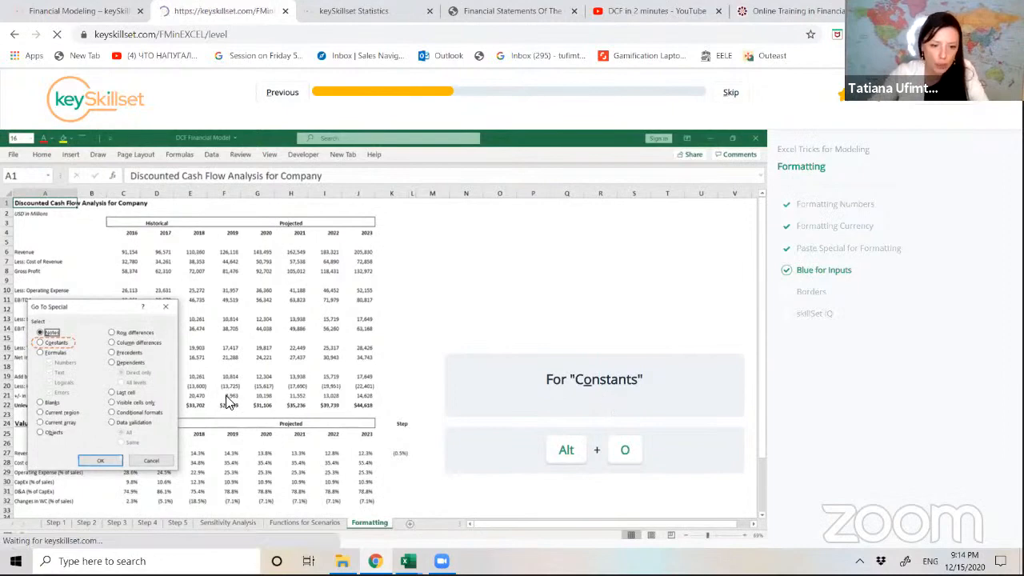
click(40, 342)
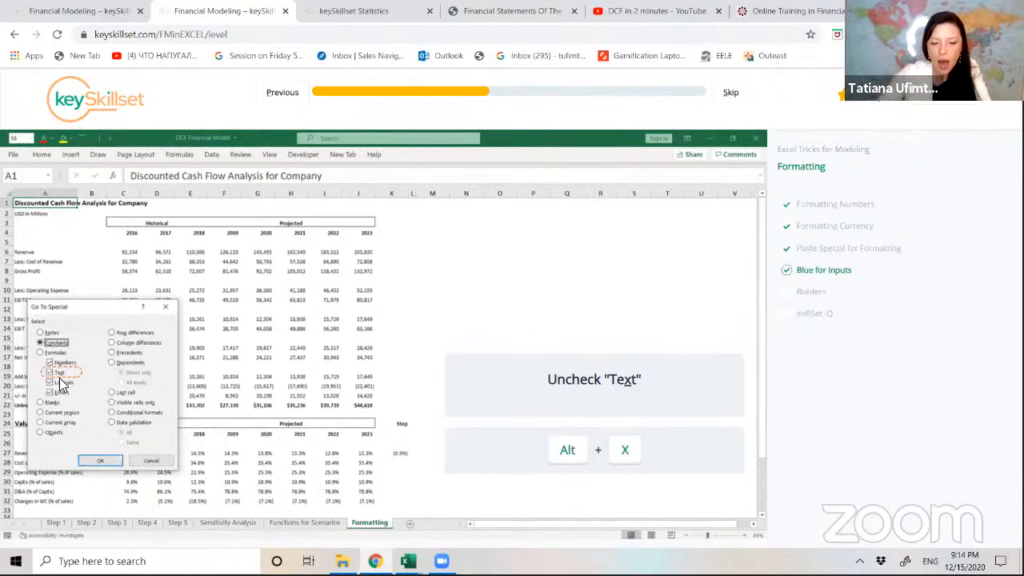
key(alt+x)
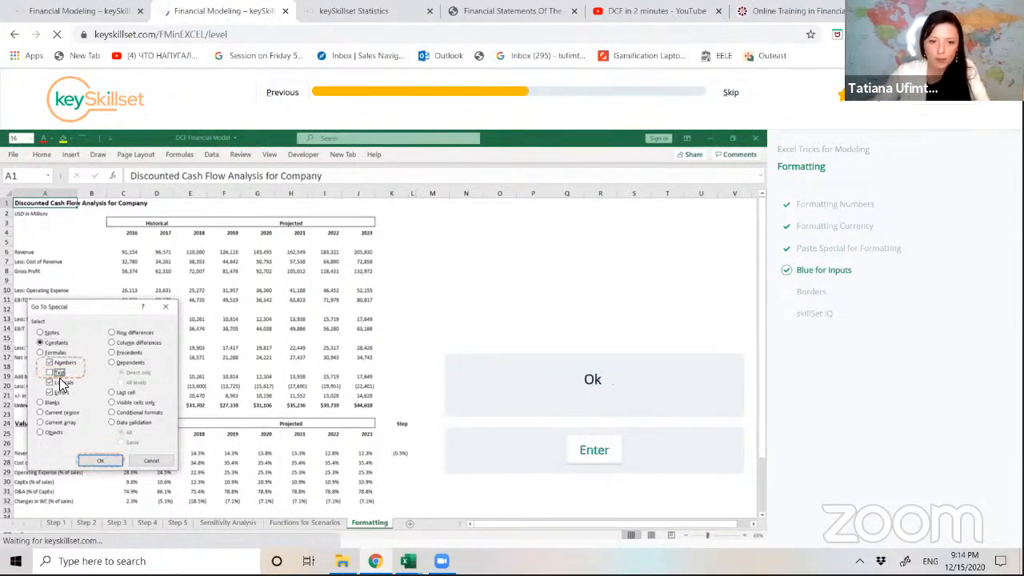
key(Return)
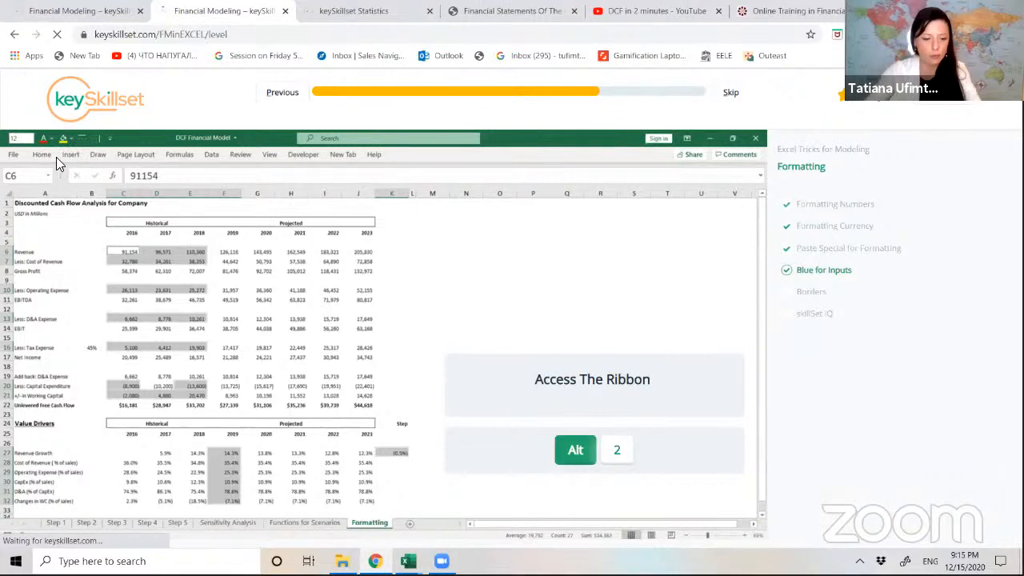
drag(43, 127, 41, 145)
drag(65, 183, 107, 308)
drag(64, 219, 93, 203)
mouse_move(114, 124)
mouse_down()
mouse_move(19, 130)
mouse_move(40, 164)
mouse_move(66, 132)
mouse_up()
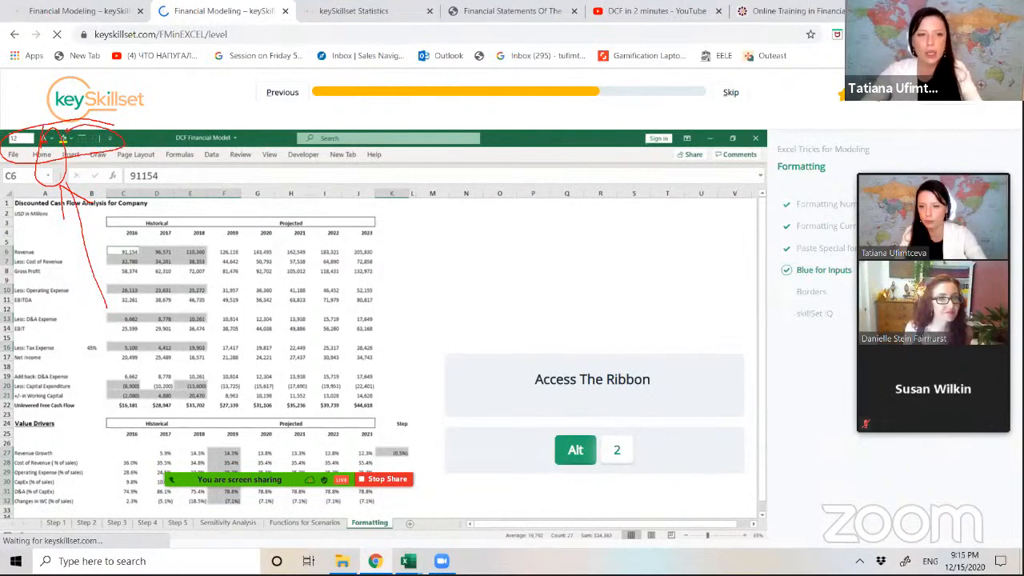
key(Escape)
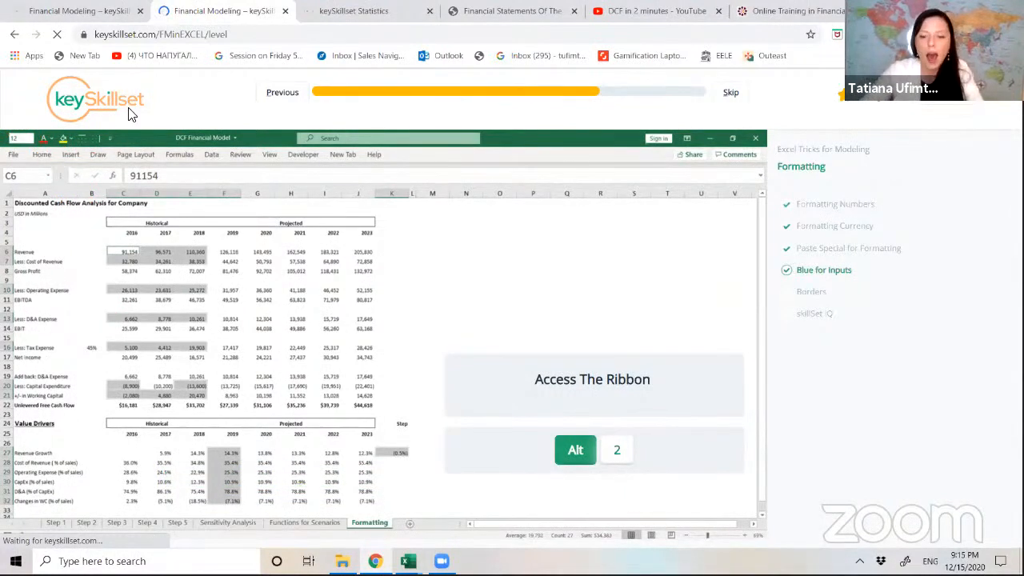
Open the font color palette for the selected input cells and accept the hint to make them blue
key(alt)
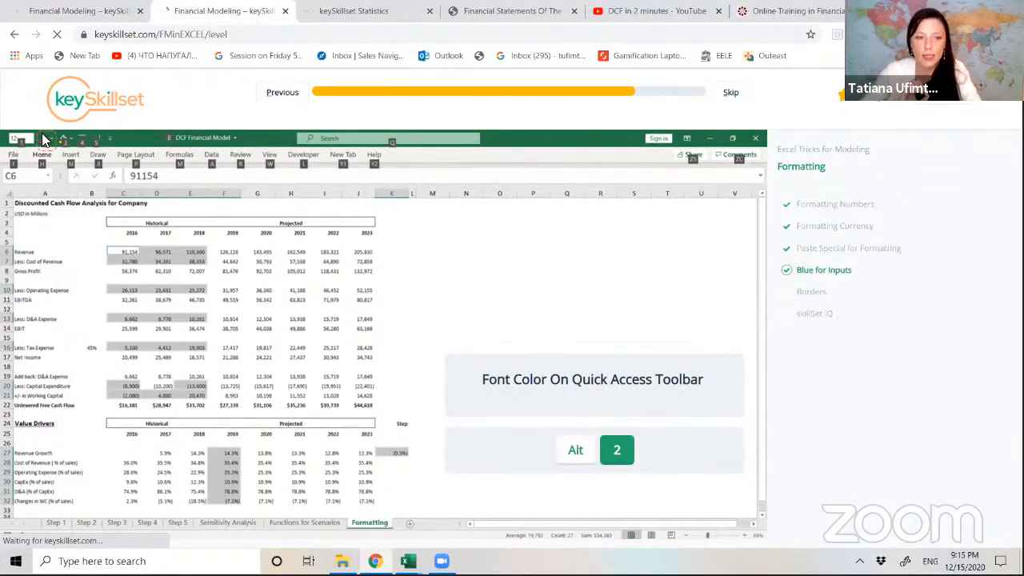
key(2)
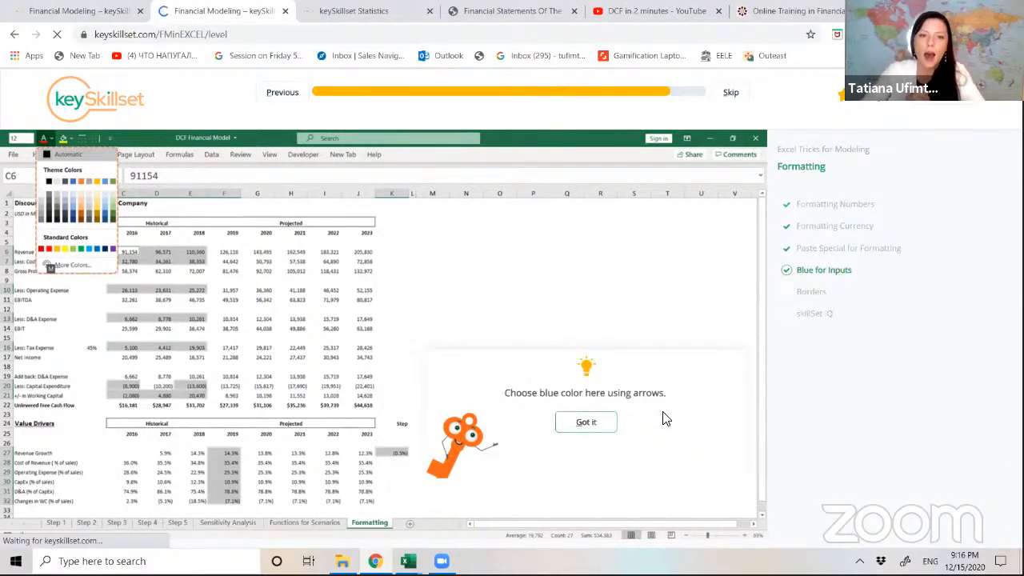
key(Return)
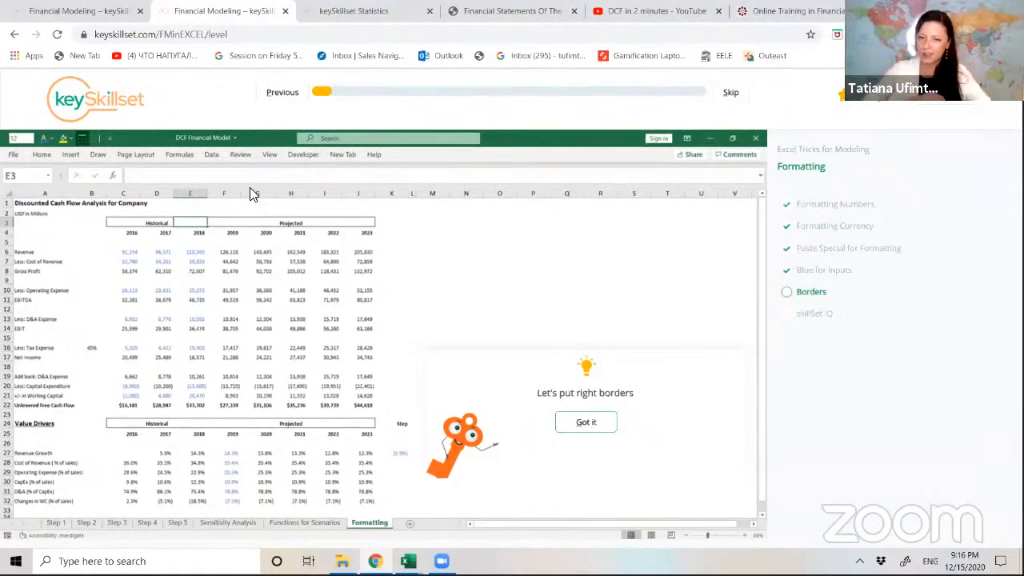
Dismiss the right-borders note and extend the selection from E3 to E22 with Go To
key(F5)
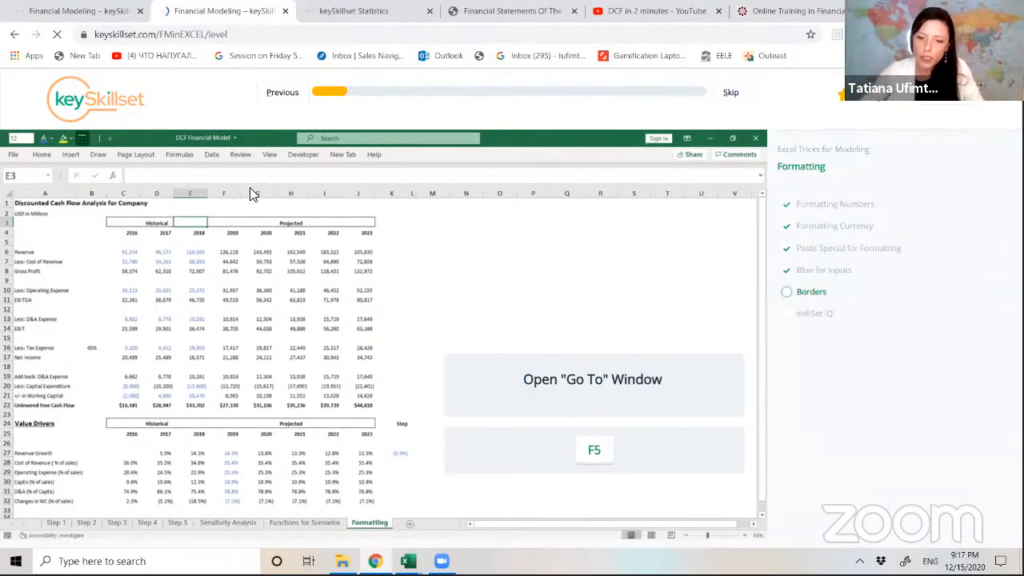
key(F5)
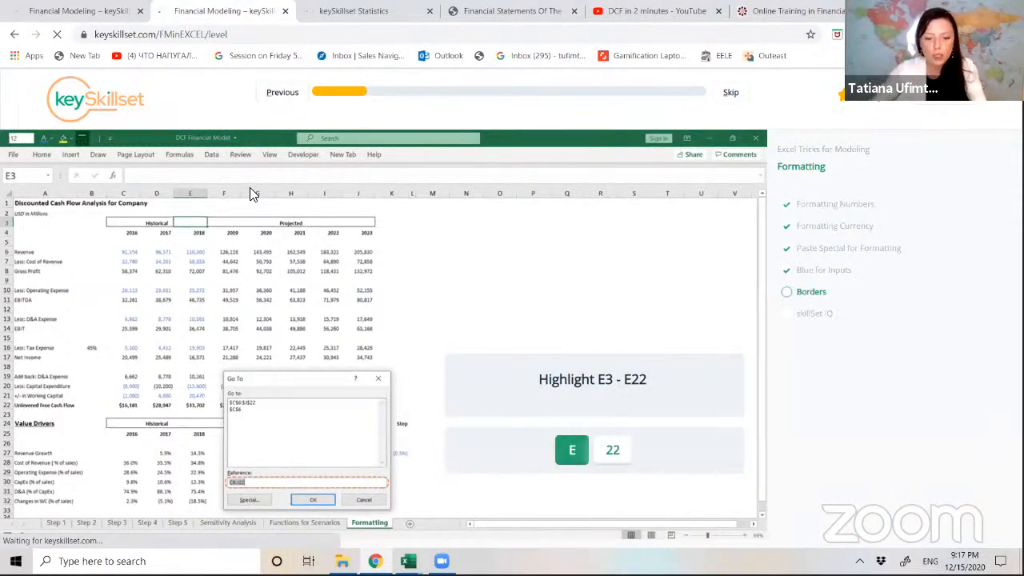
text(E)
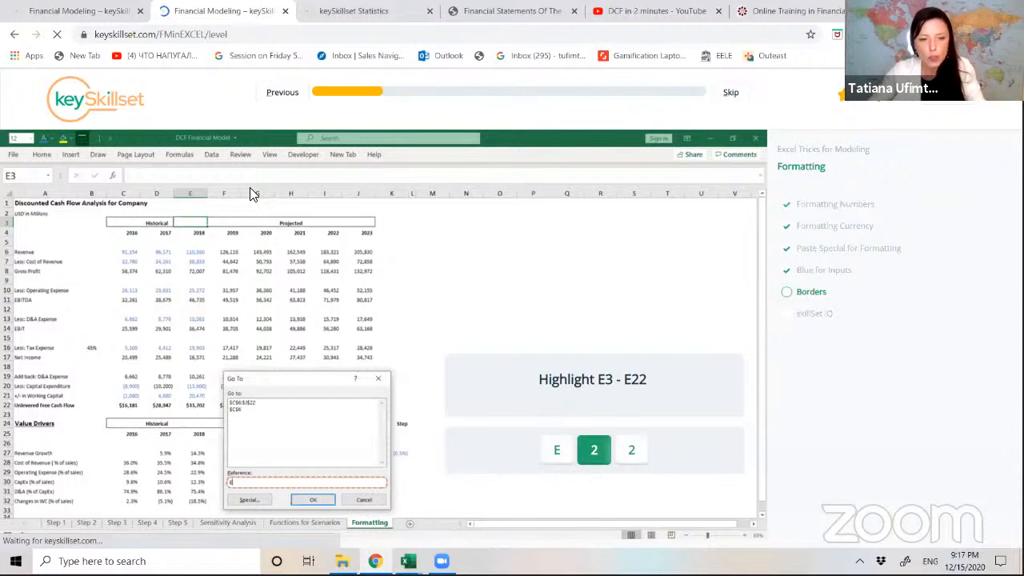
text(22)
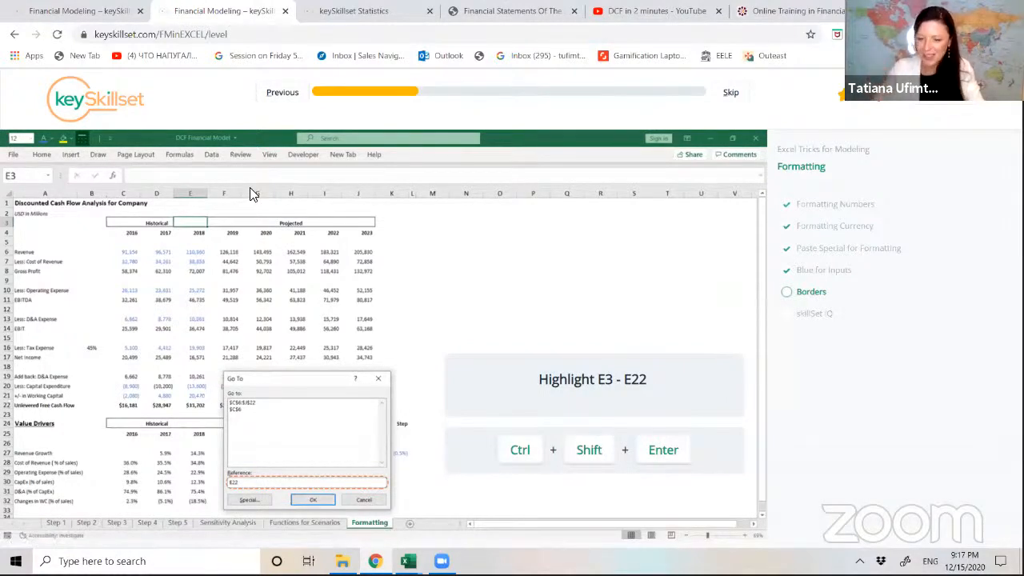
key(ctrl+shift+Return)
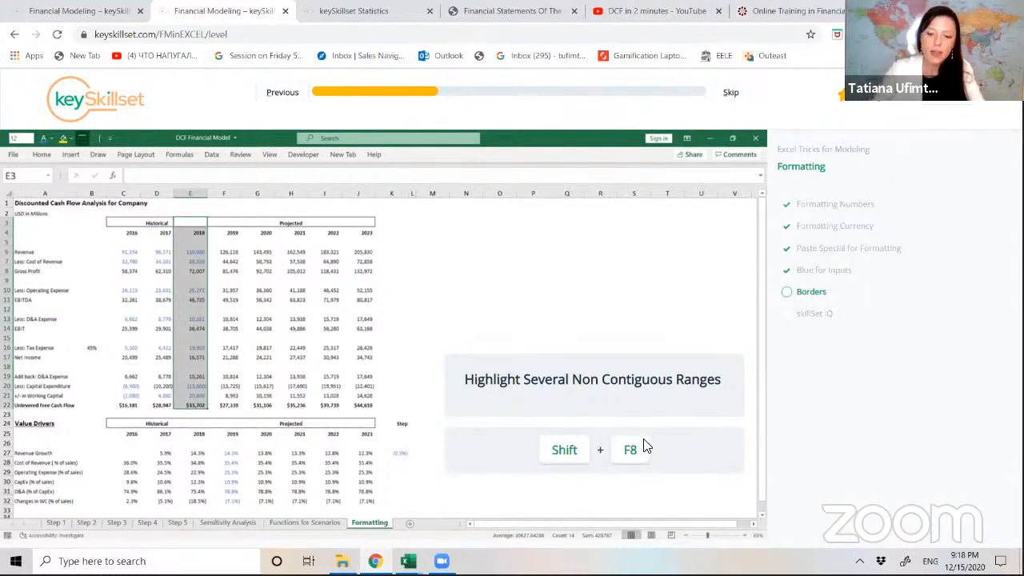
Add the non-contiguous range E24:E32 to the selection with Go To and apply a right border to both ranges
key(shift+F8)
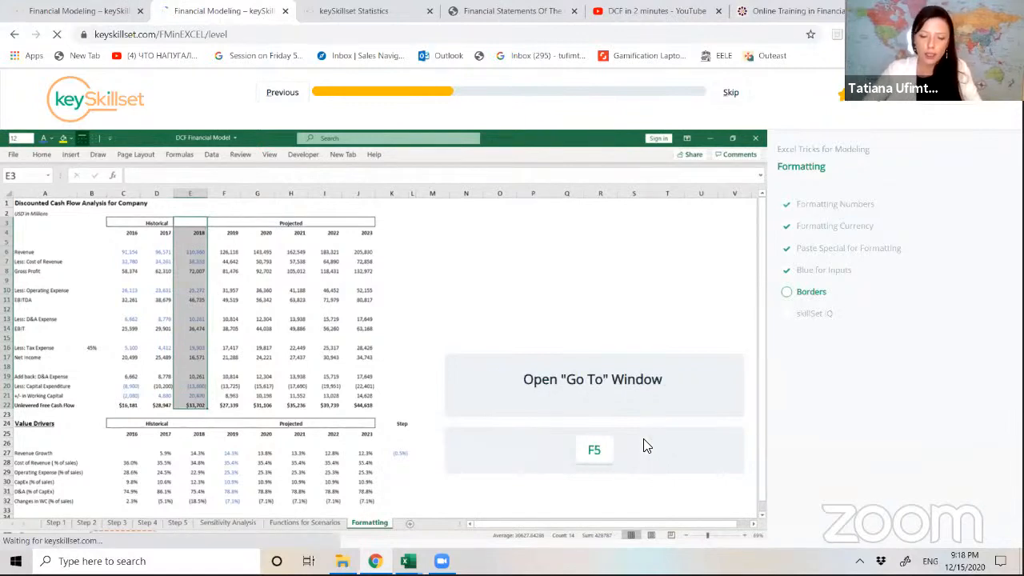
key(F5)
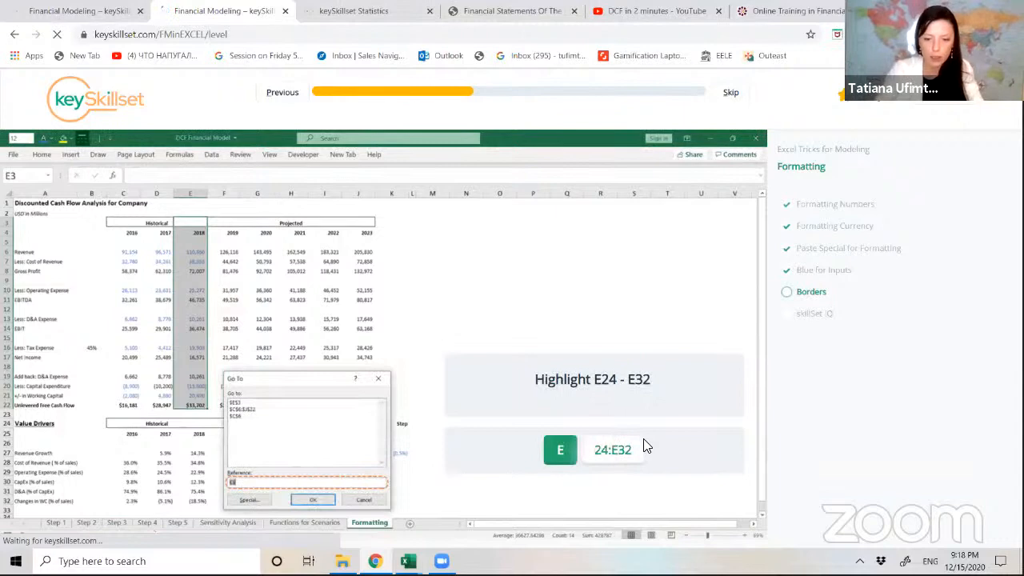
text(E2)
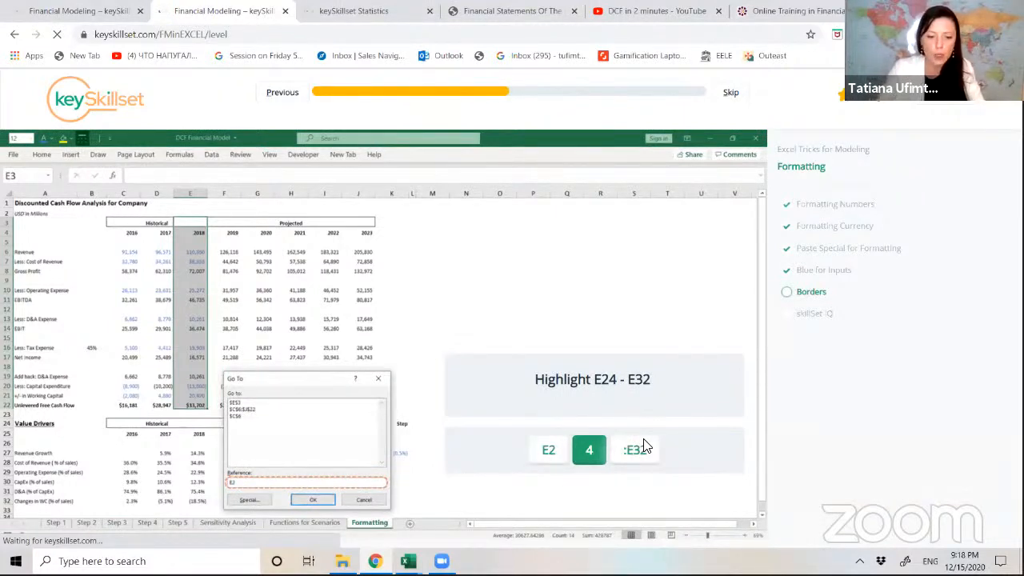
text(4)
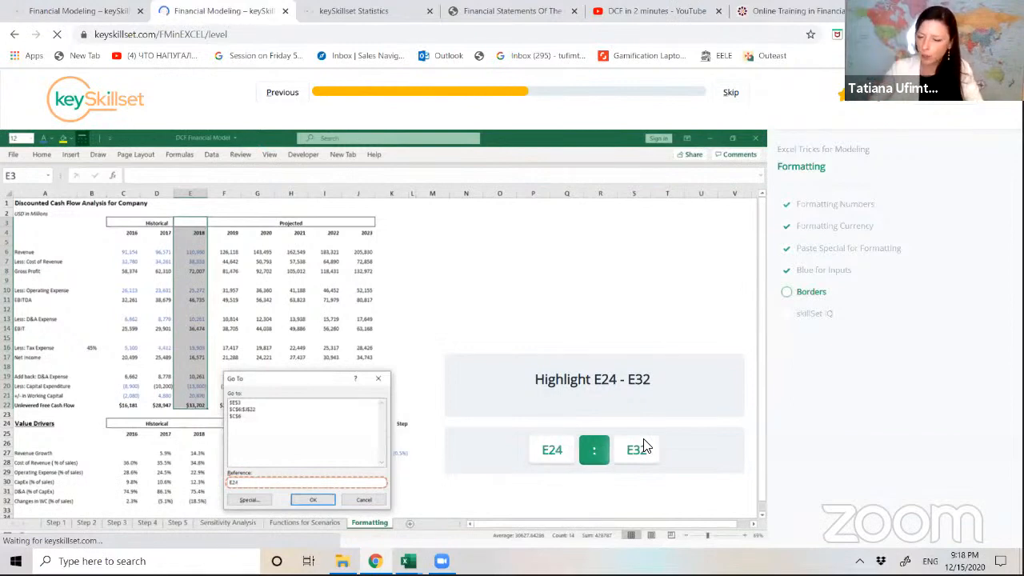
text(:)
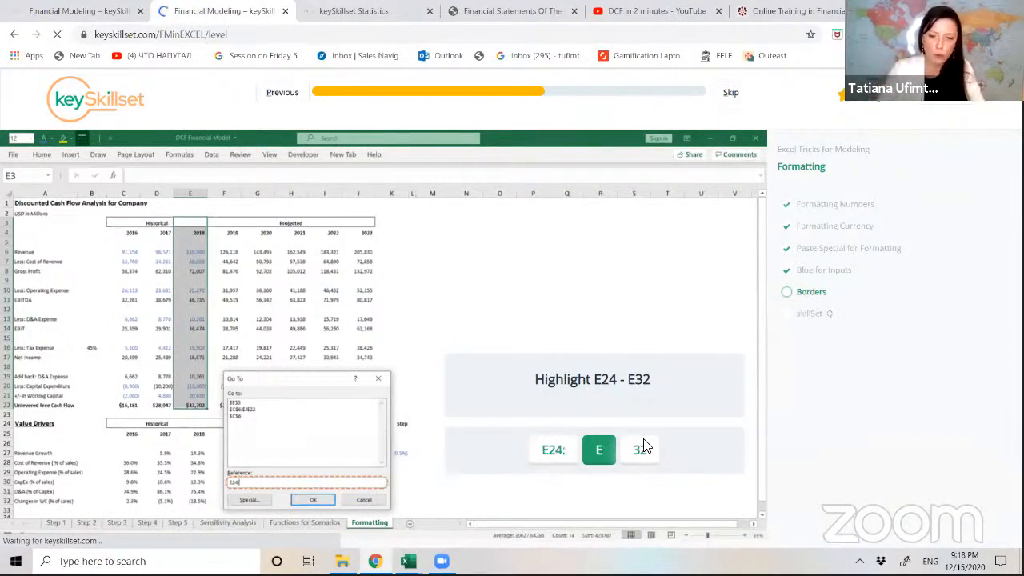
text(E)
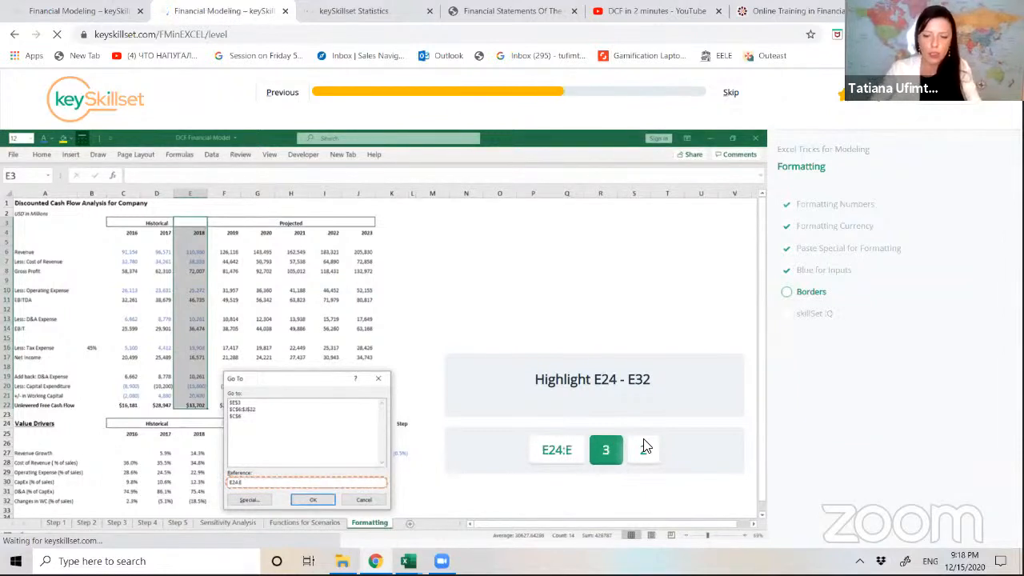
text(3)
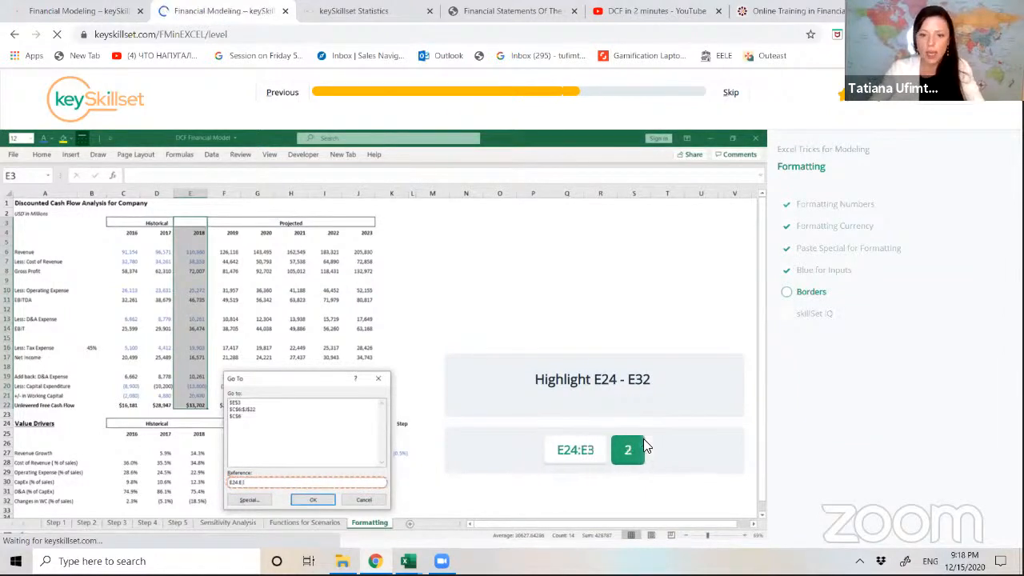
text(2)
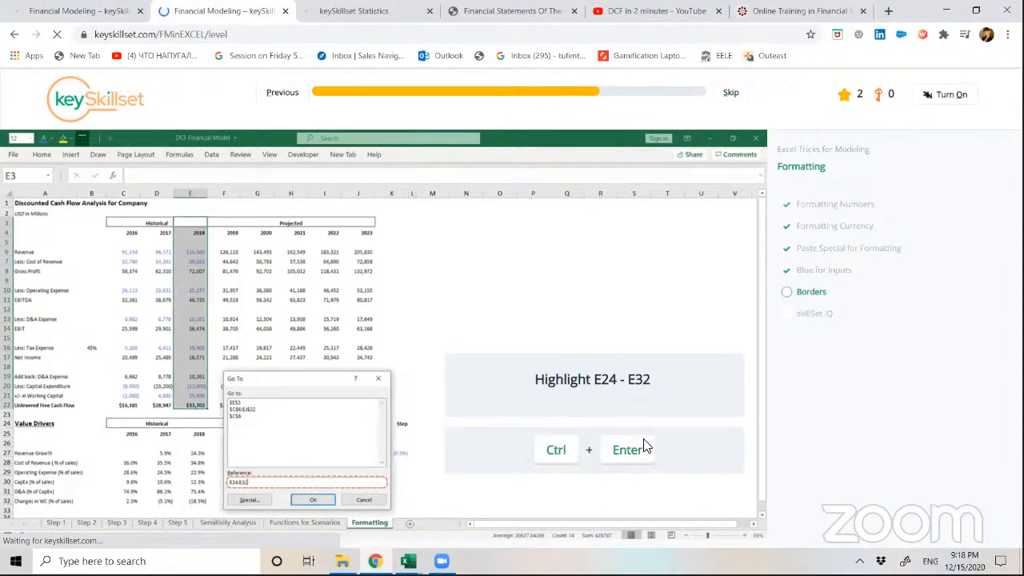
key(ctrl+Return)
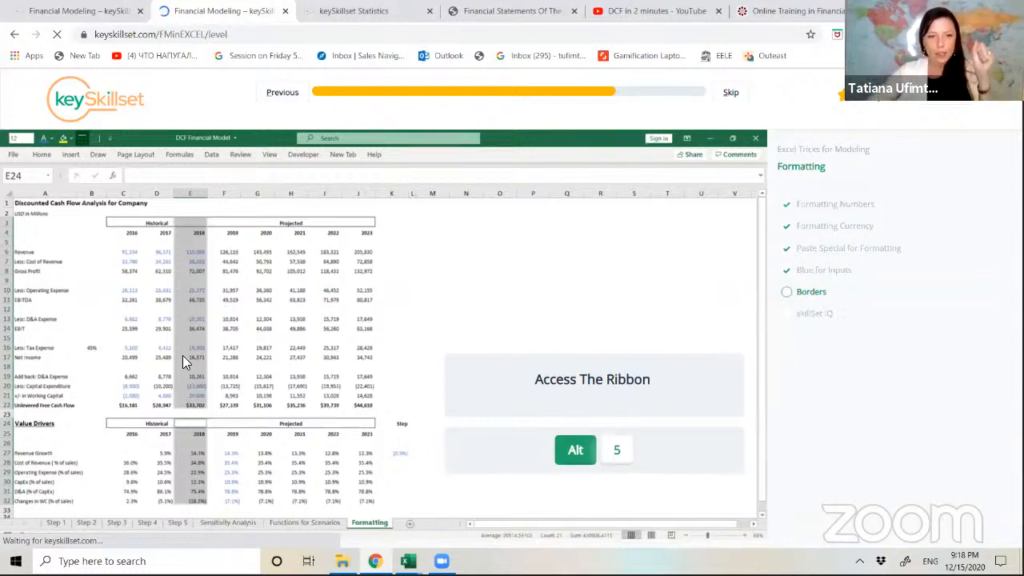
key(alt)
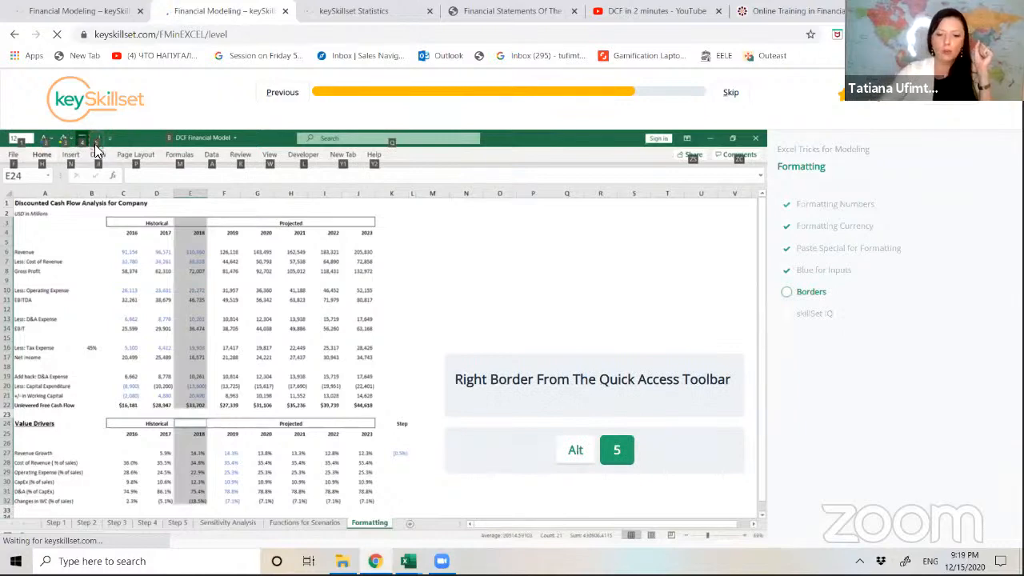
key(5)
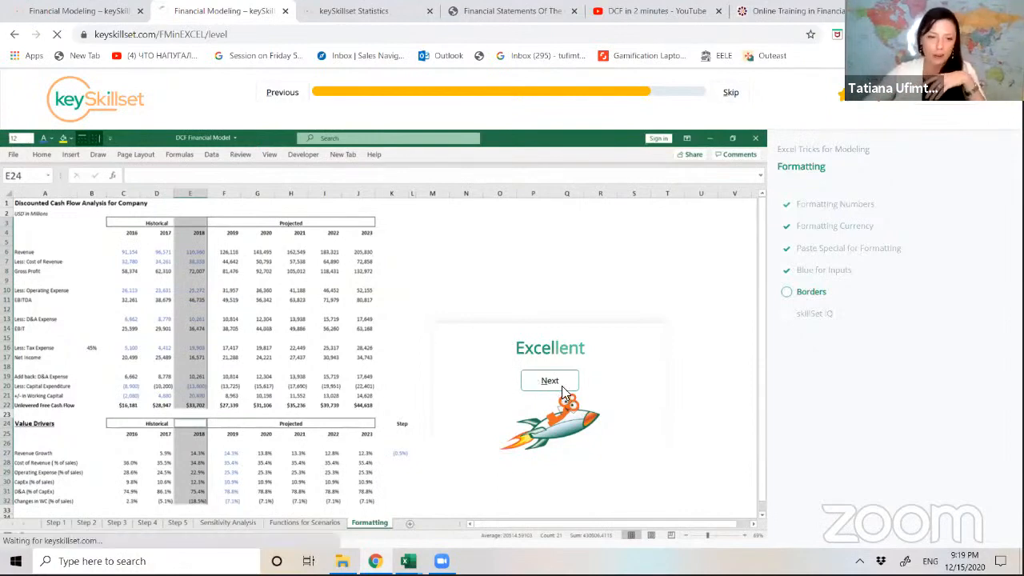
Return to the Financial Modeling dashboard, view the keySkillset Champions ranking page and come back to the dashboard
click(104, 98)
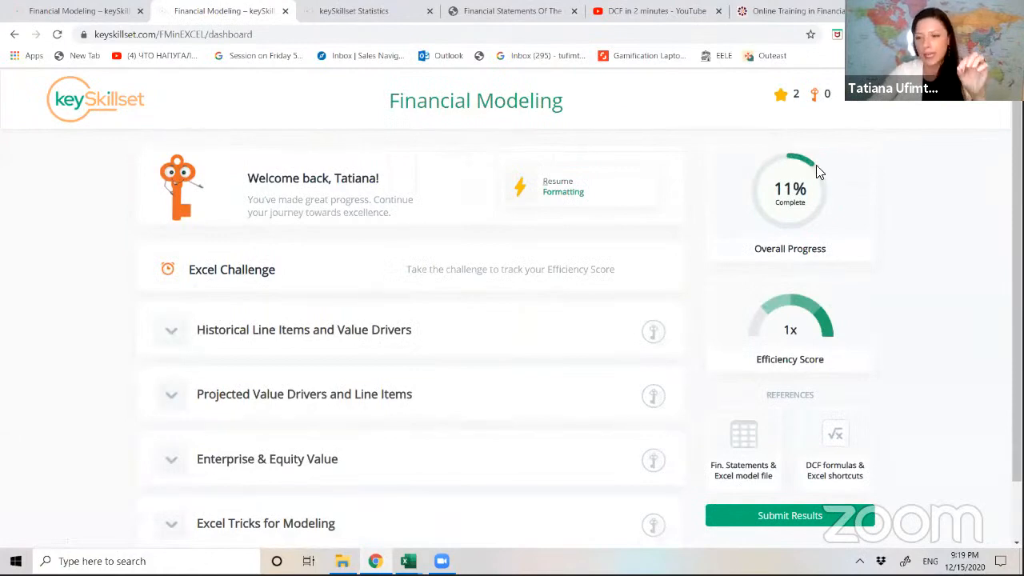
scroll(646, 347, down, 2)
scroll(646, 347, up, 2)
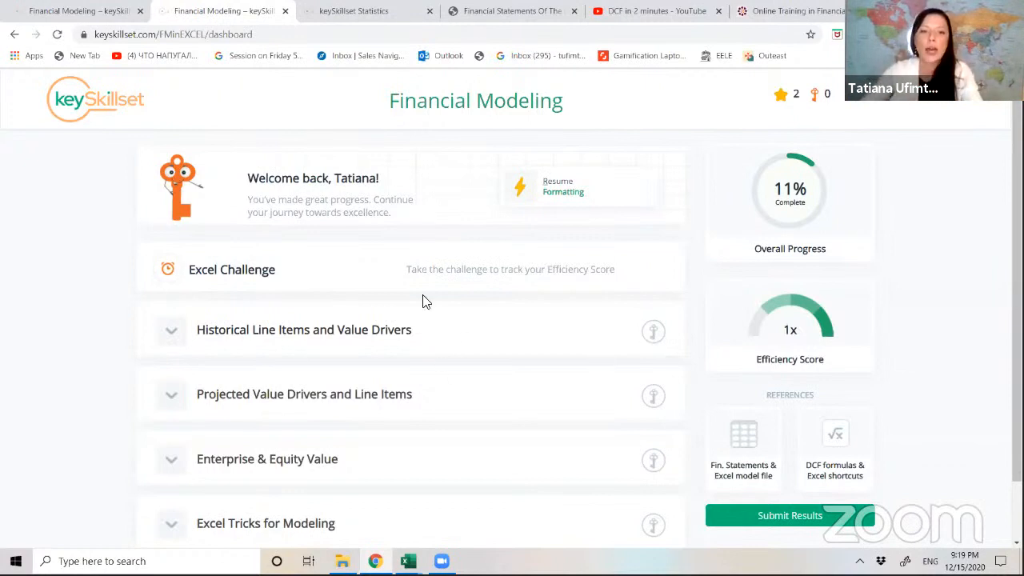
mouse_move(267, 275)
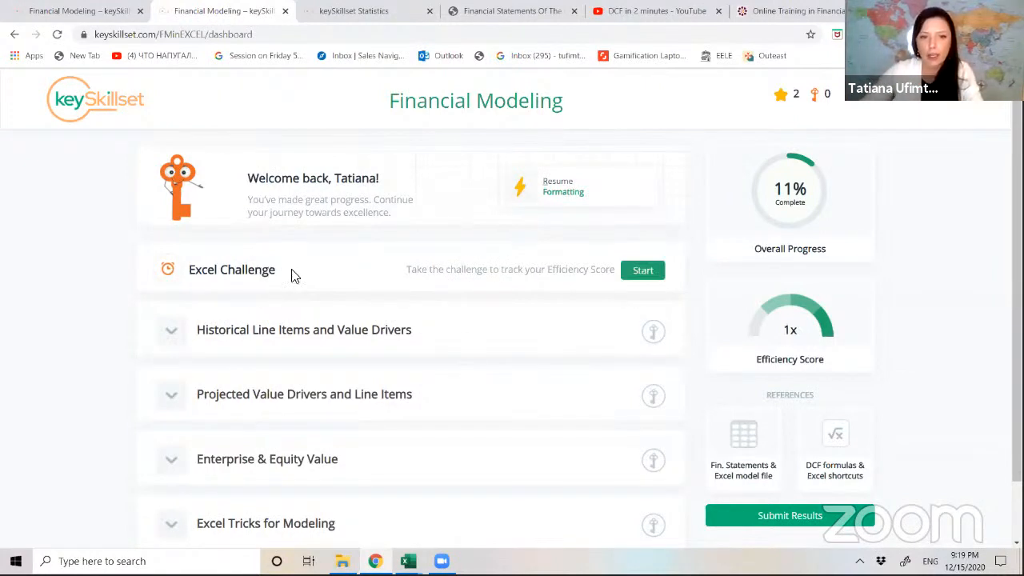
click(342, 15)
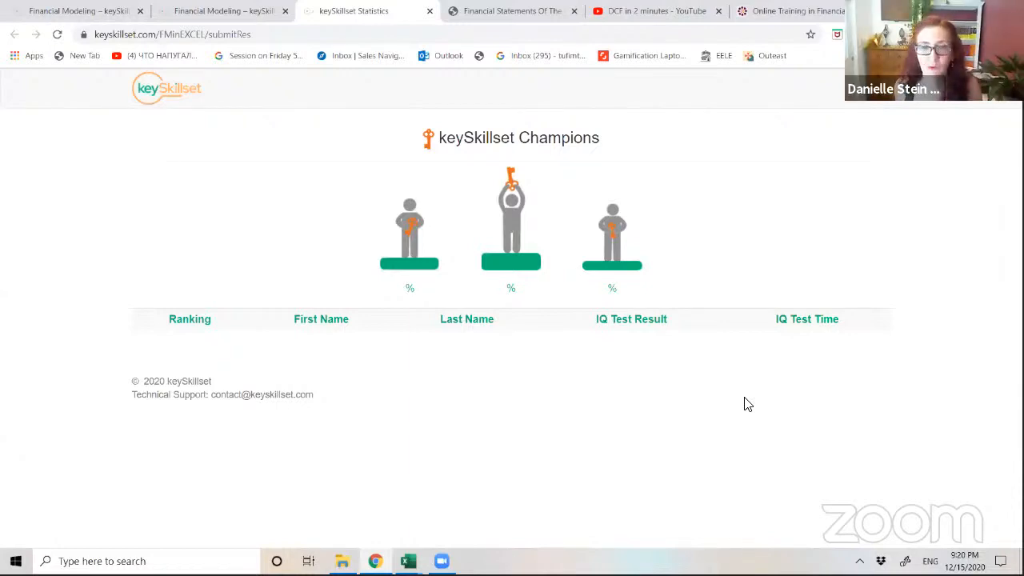
click(226, 11)
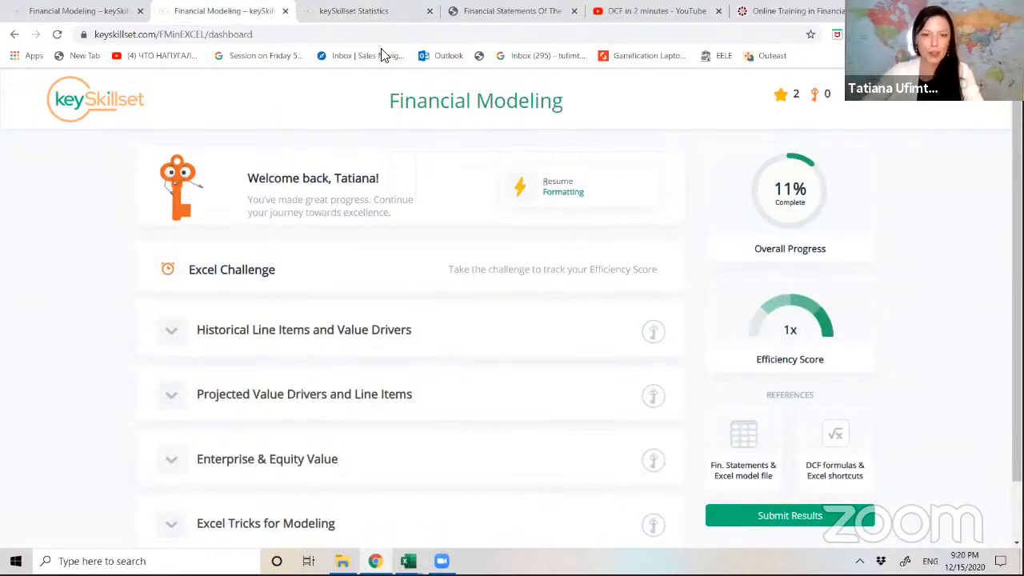
Open the Excel Challenge from the dashboard and start the DCF IQ Challenge
mouse_move(235, 248)
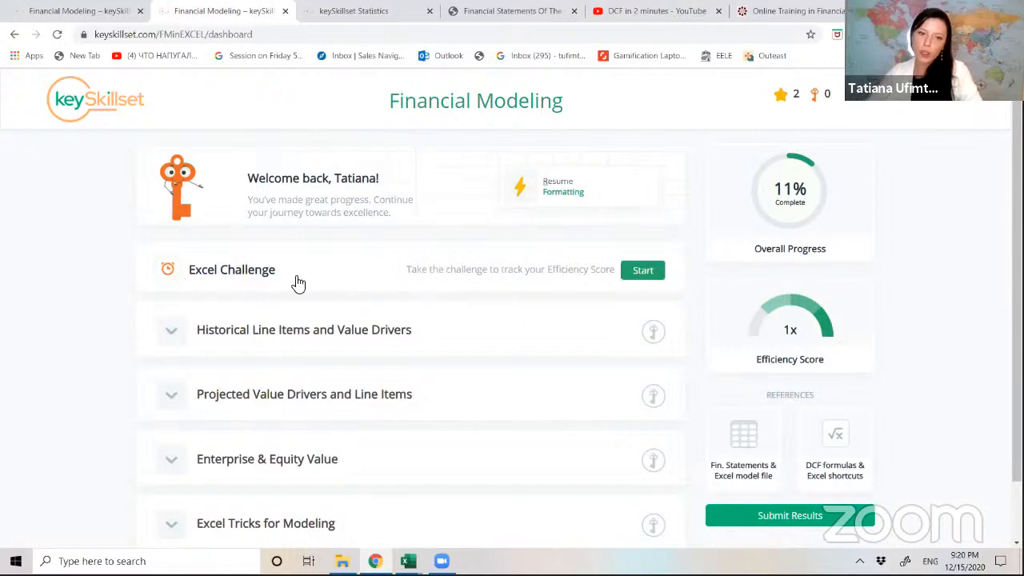
click(645, 272)
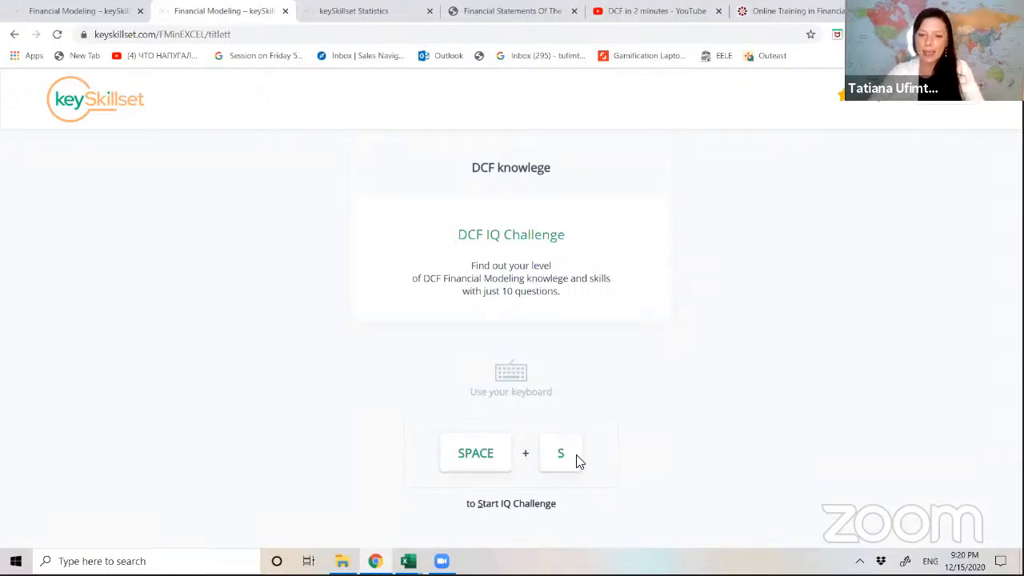
key(space+s)
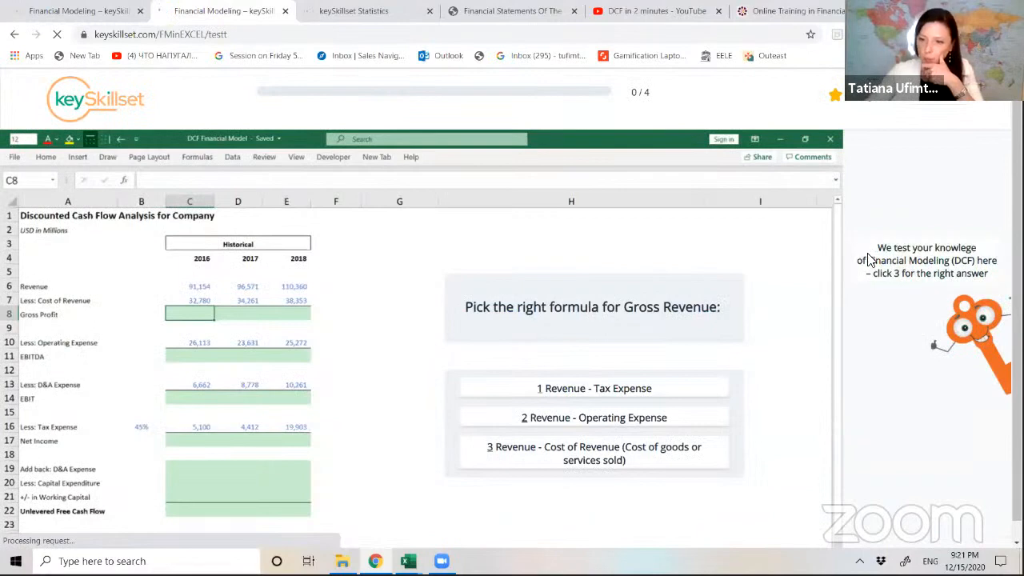
Answer Gross Revenue with Revenue - Cost of Revenue and EBITDA with Gross Profit - Operating Expense, and extend the selection from C11 toward E11
scroll(608, 300, down, 1)
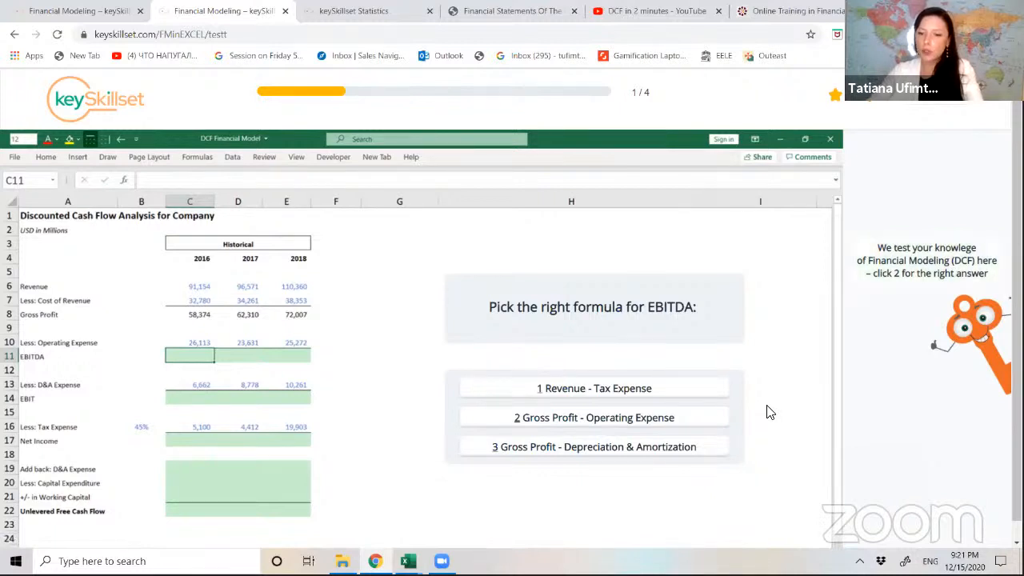
click(637, 424)
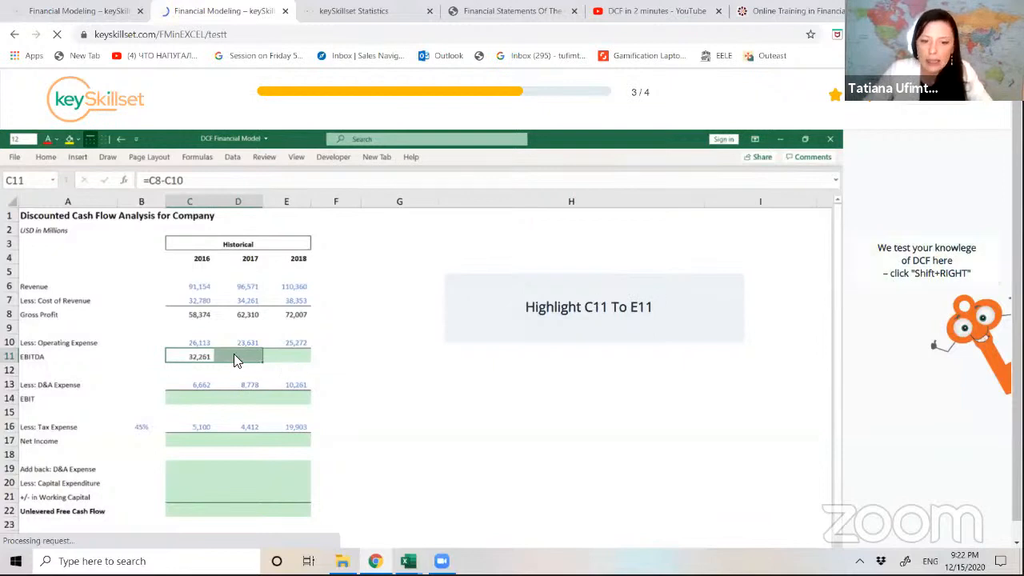
click(955, 277)
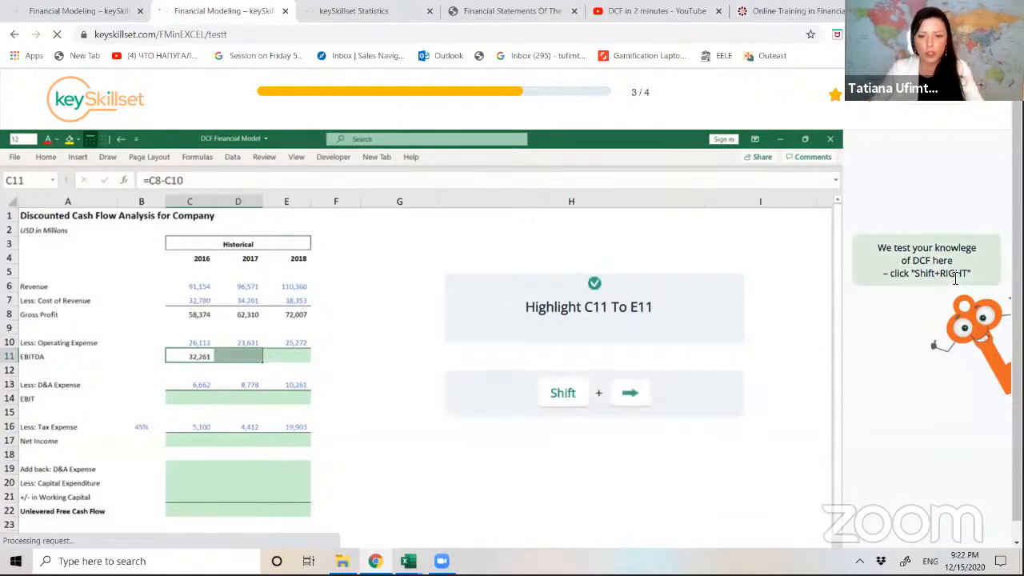